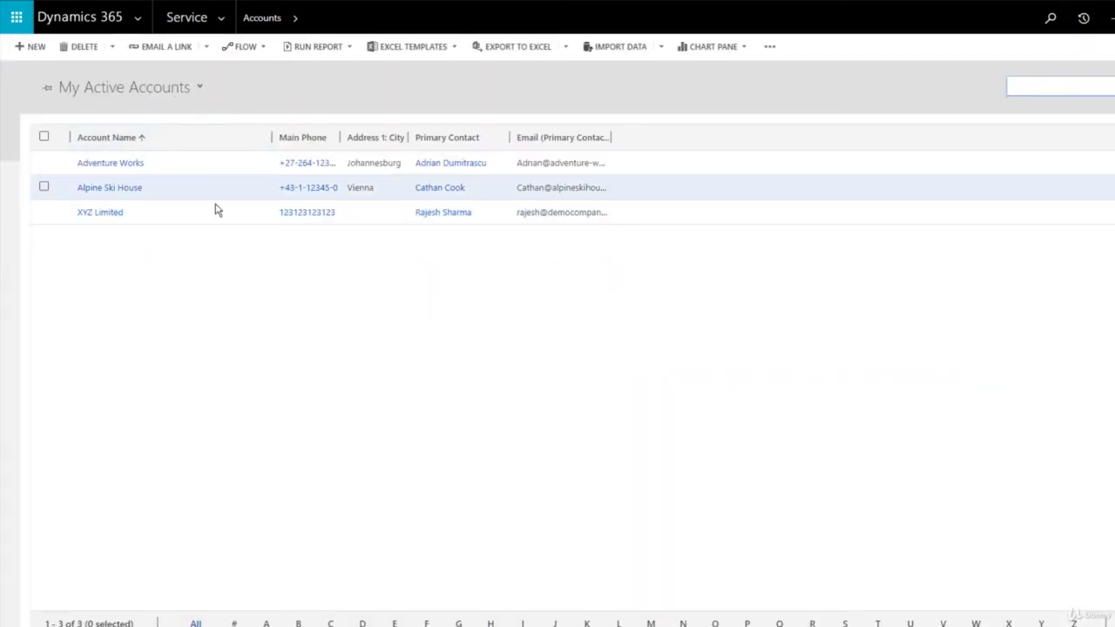
Go to the Service area's Activities and start a new phone call record.
{"action": "left_click", "coordinate": [222, 17]}
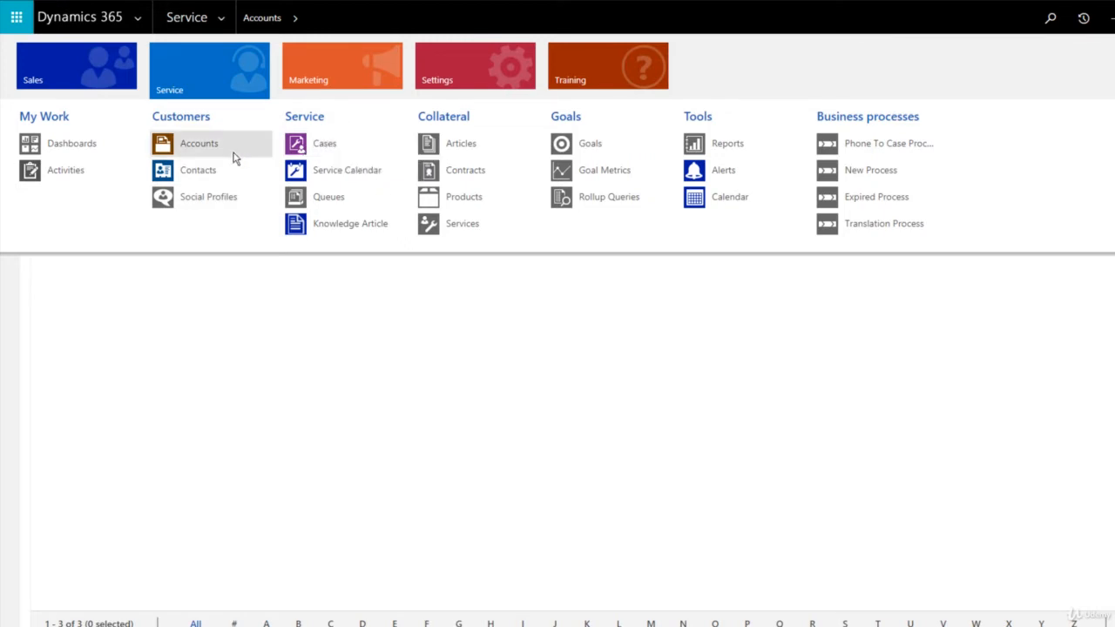
{"action": "left_click", "coordinate": [103, 171]}
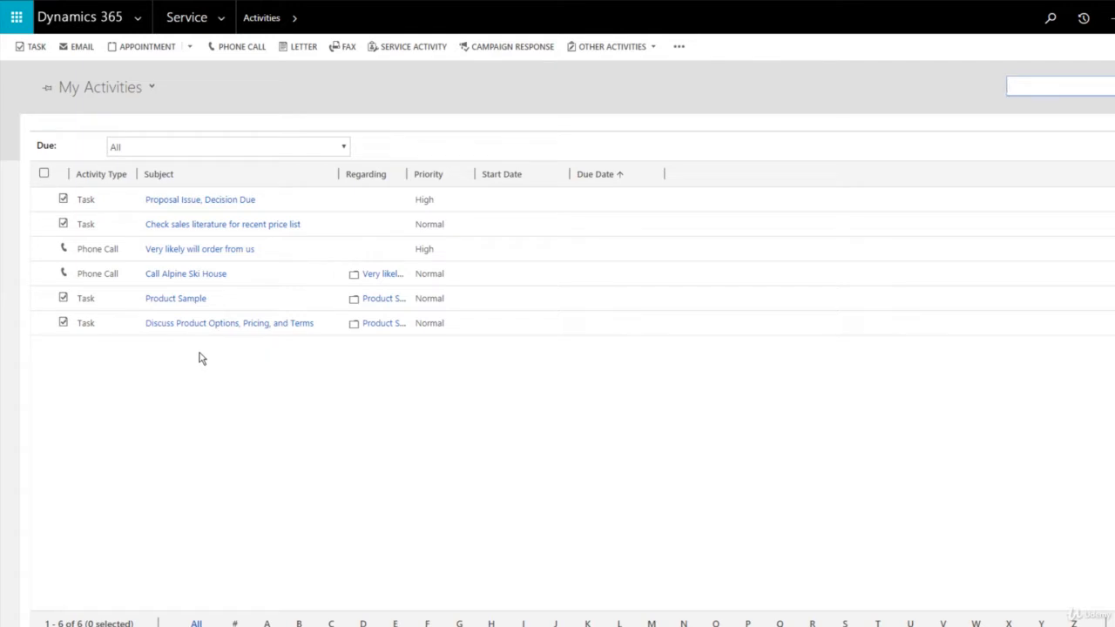
{"action": "left_click", "coordinate": [234, 48]}
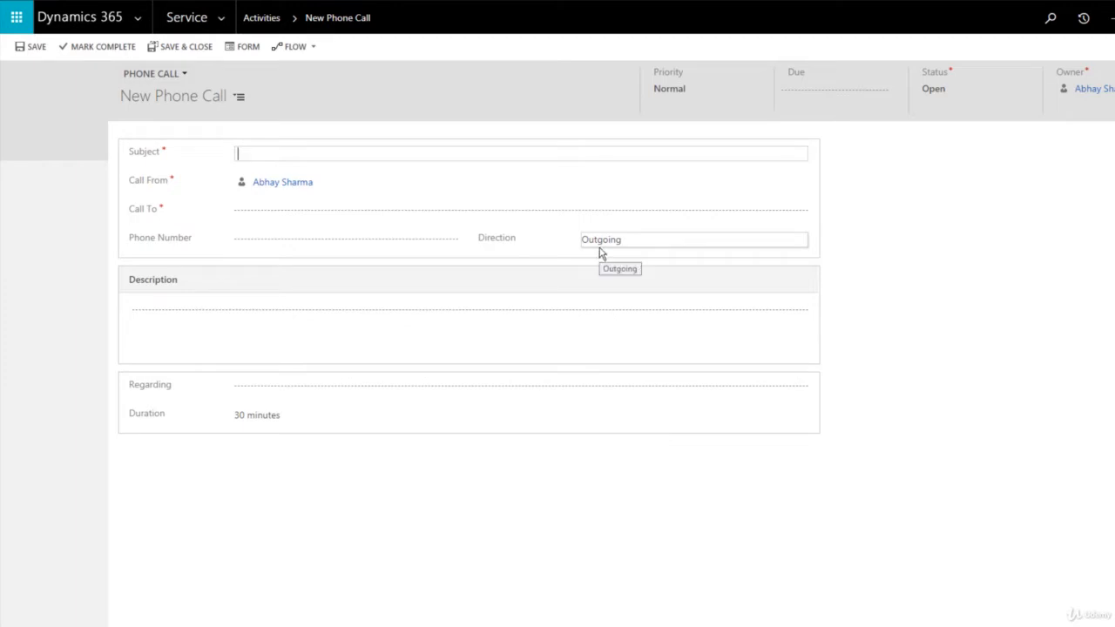
Set the phone call's direction to Incoming and its subject to "Unable to qualify a lead in Dynamics 365".
{"action": "left_click", "coordinate": [610, 247]}
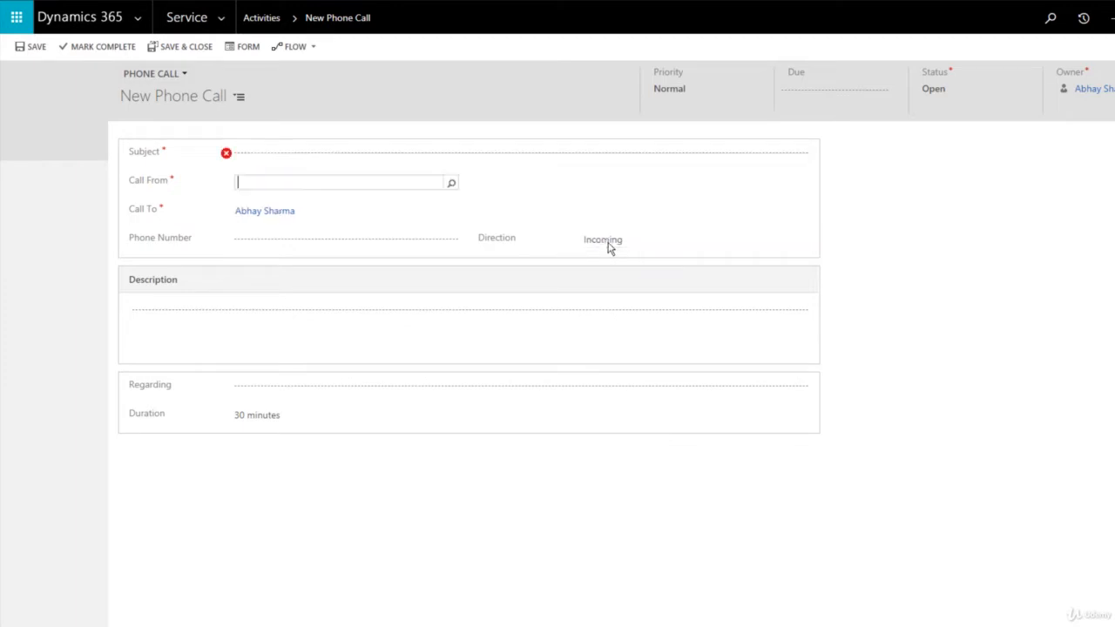
{"action": "left_click", "coordinate": [258, 155]}
{"action": "left_click", "coordinate": [258, 155]}
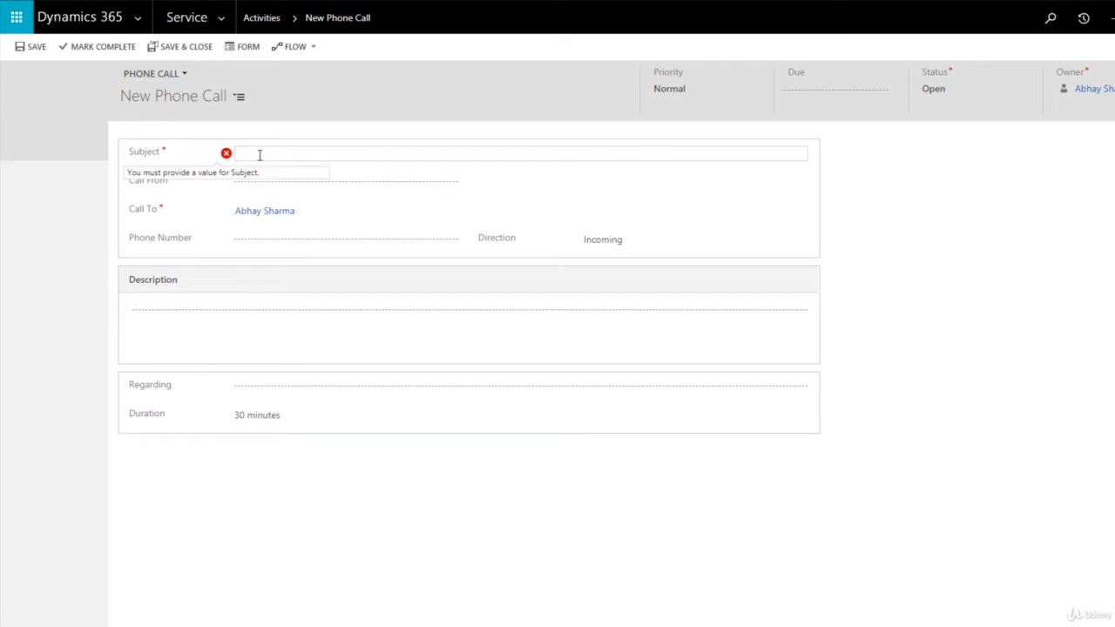
{"action": "type", "text": "Unable to qualify a lead in Dynamics 365"}
{"action": "key", "text": "Tab"}
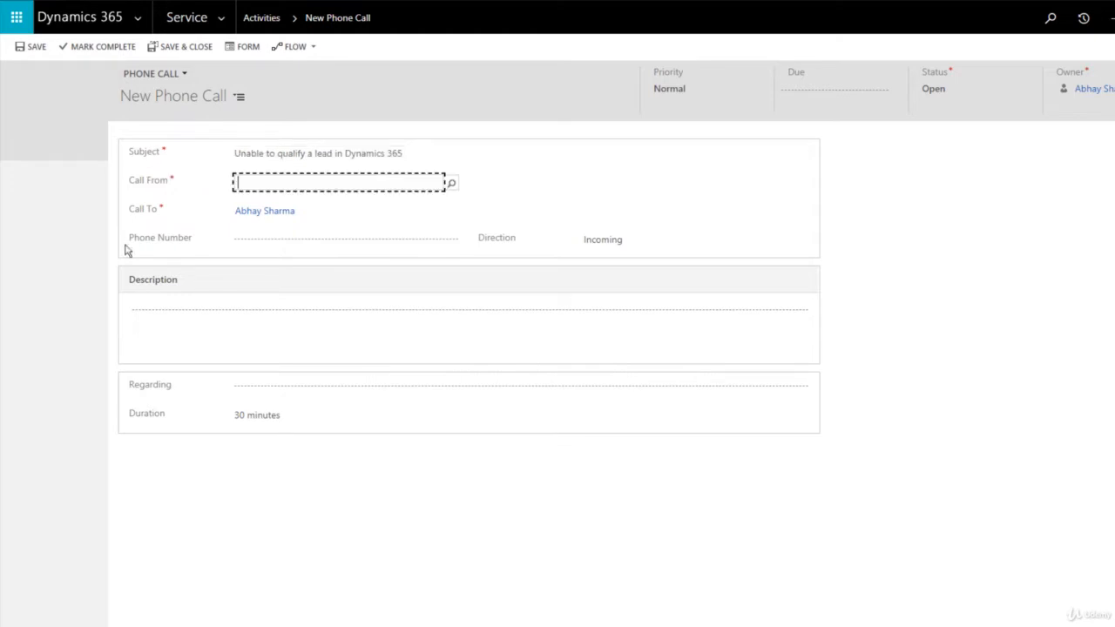
Set A. Datum as the caller and fill in the phone number.
{"action": "left_click", "coordinate": [449, 184]}
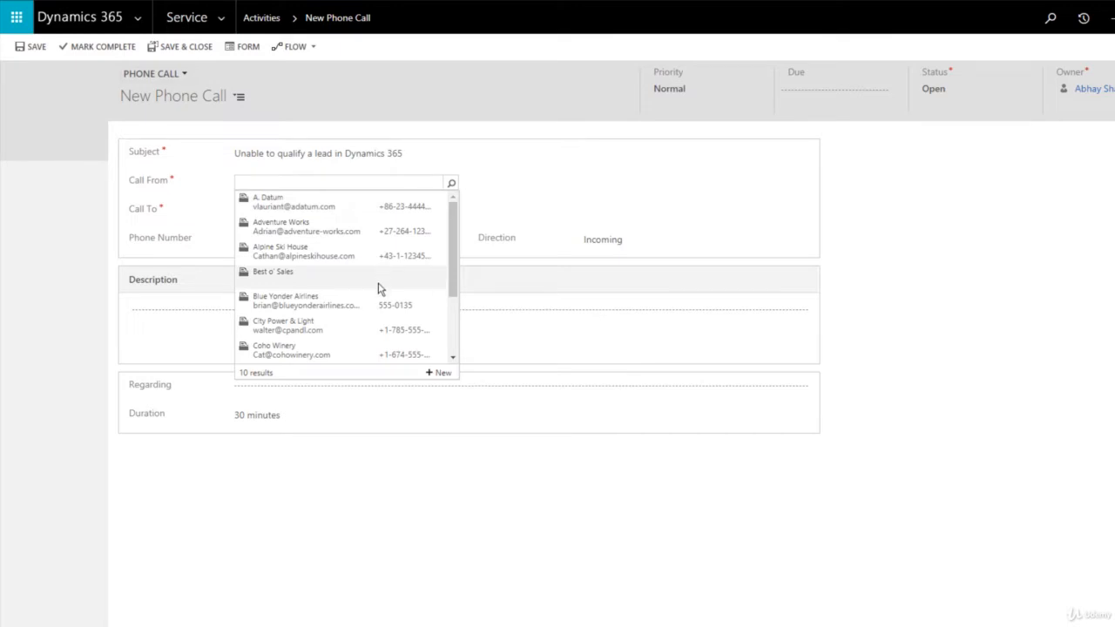
{"action": "scroll", "coordinate": [380, 288], "scroll_direction": "down", "scroll_amount": 2}
{"action": "scroll", "coordinate": [374, 301], "scroll_direction": "up", "scroll_amount": 2}
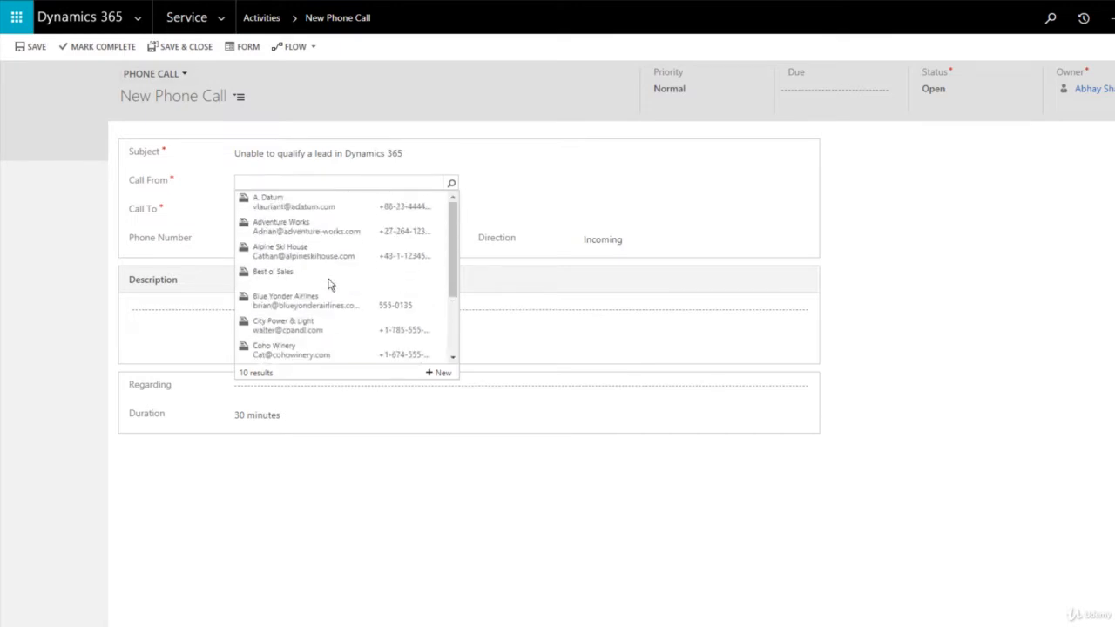
{"action": "left_click", "coordinate": [340, 210]}
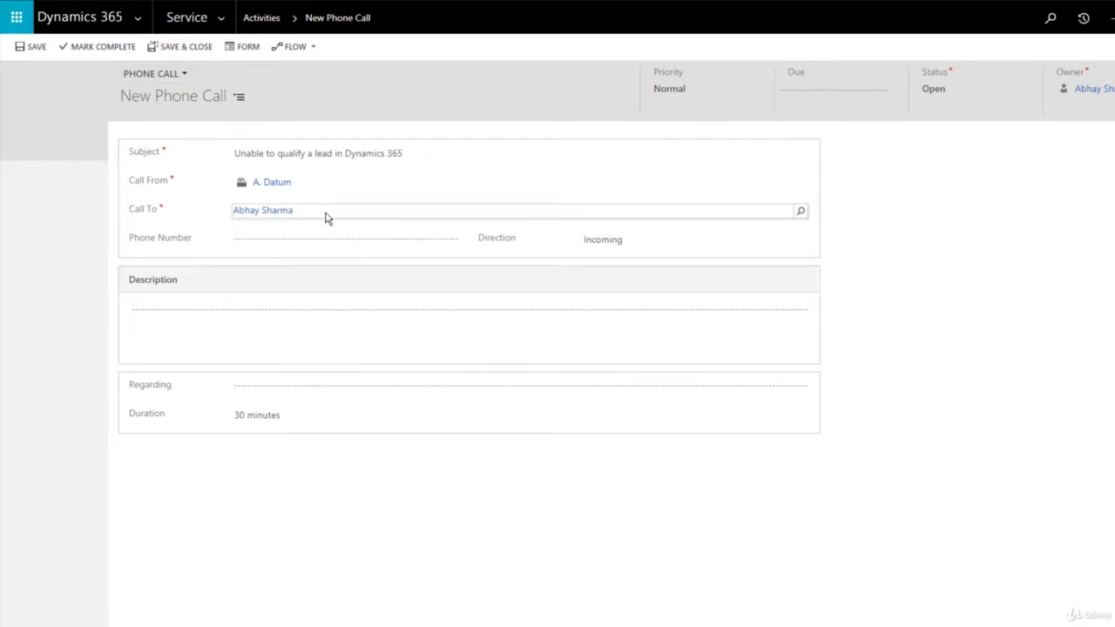
{"action": "left_click", "coordinate": [271, 239]}
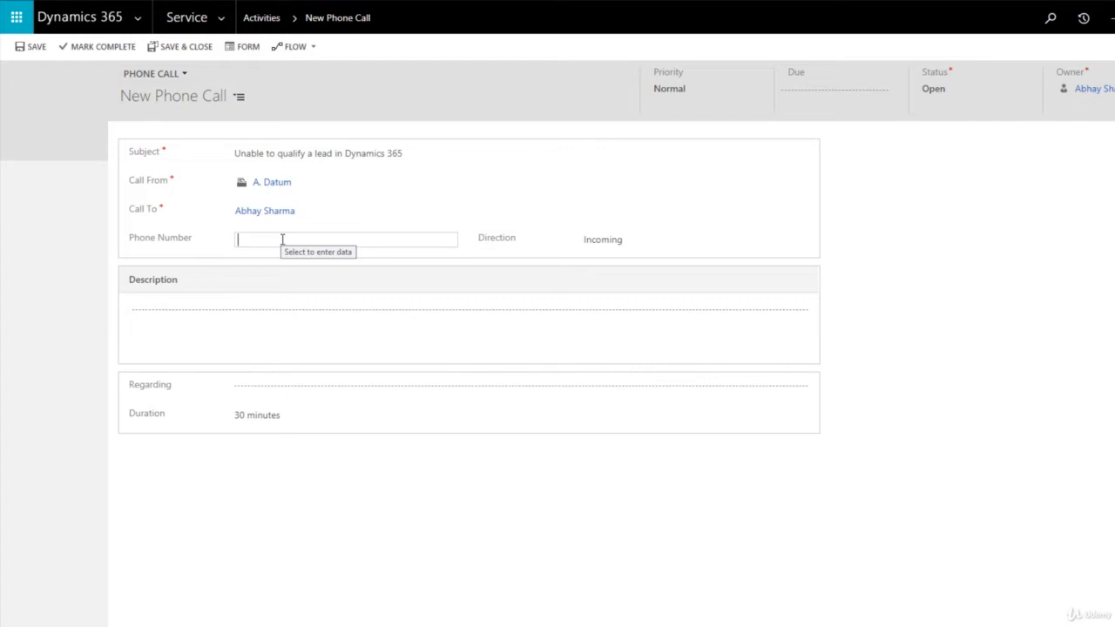
{"action": "type", "text": "123123123123"}
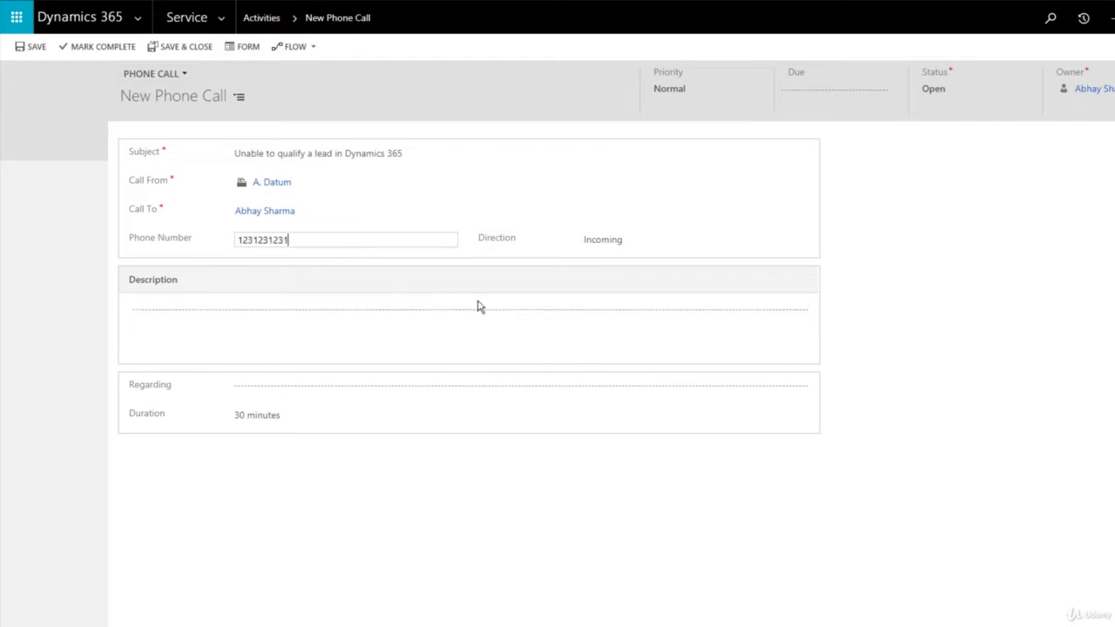
Enter the description "Unable to qualify leads inside Dynamics 365 and getting an error: Lead cannot be qualified.".
{"action": "left_click", "coordinate": [250, 312]}
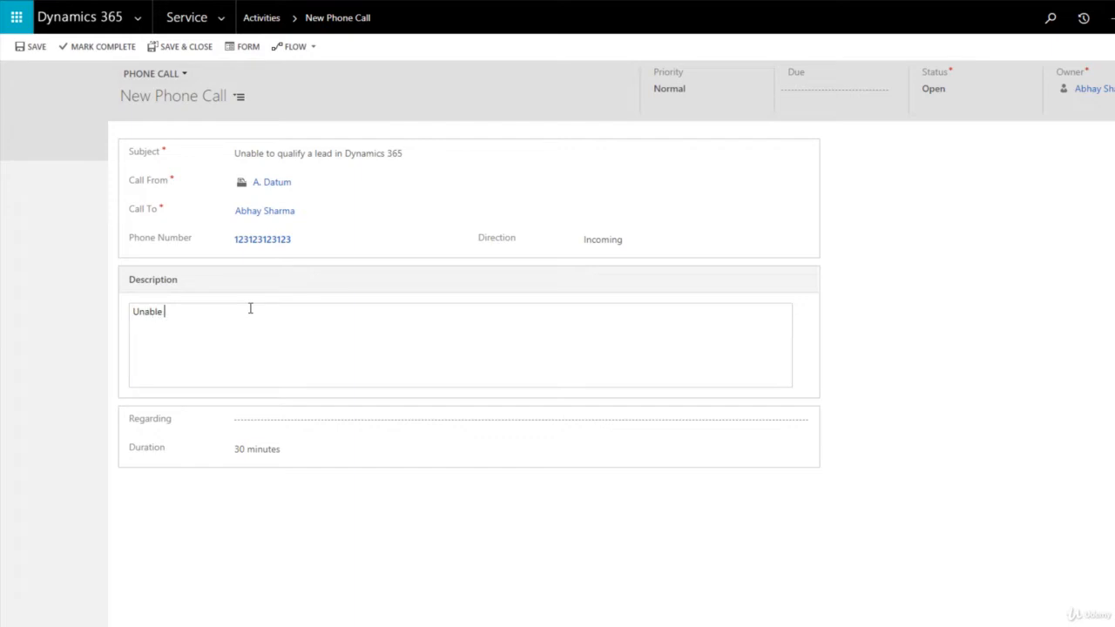
{"action": "type", "text": "Unable "}
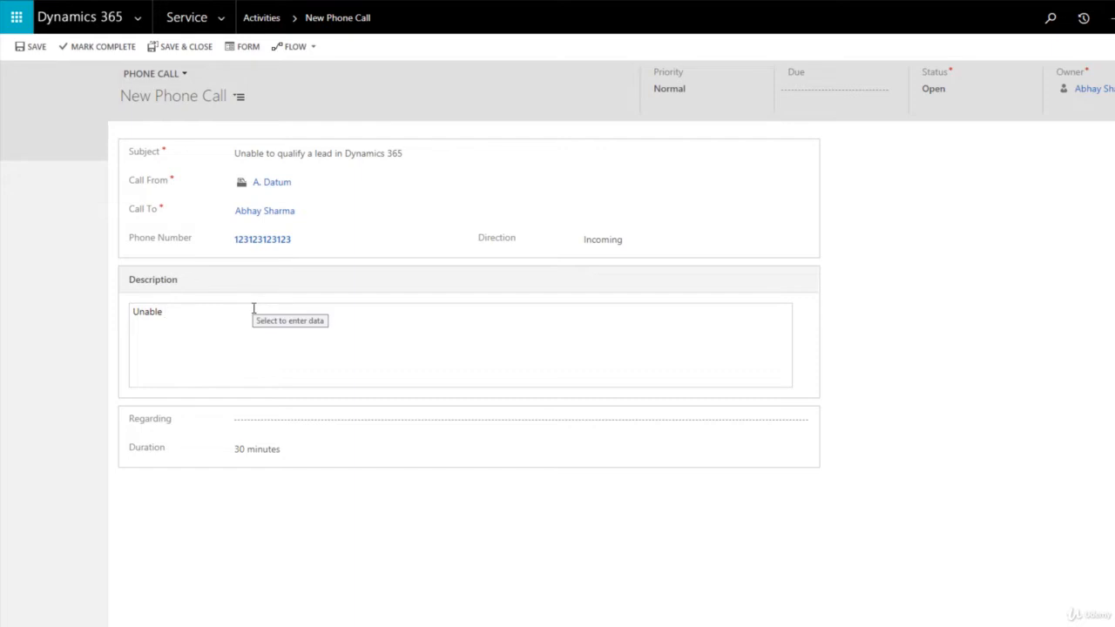
{"action": "type", "text": "to"}
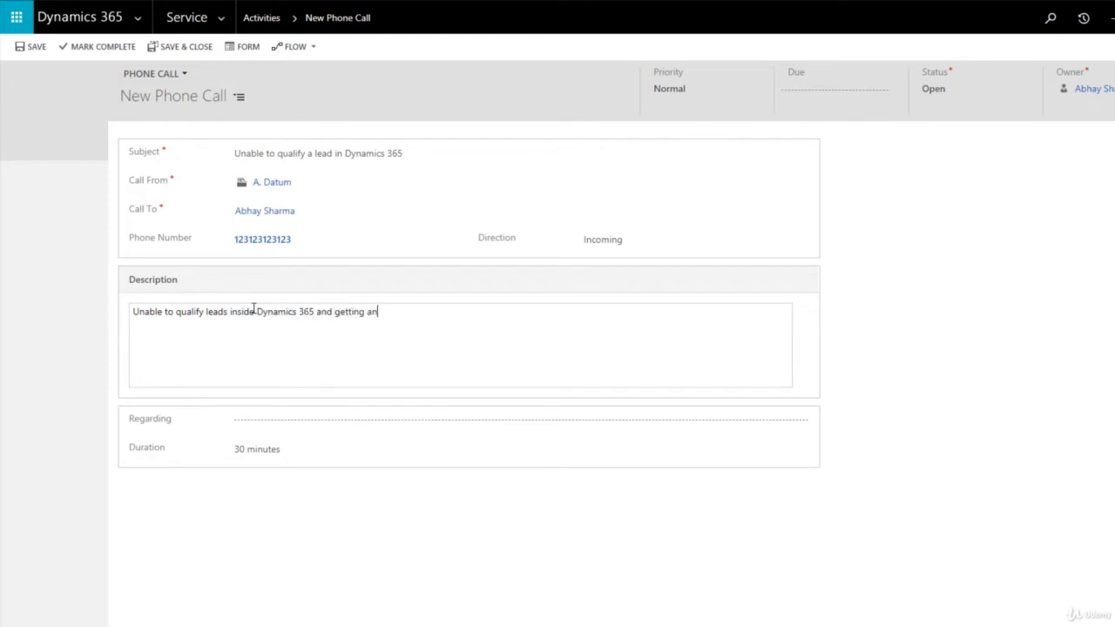
{"action": "type", "text": "error. Acc"}
{"action": "type", "text": "d canno"}
{"action": "type", "text": "t be qualified."}
Link the phone call to the A. Datum account as its regarding record.
{"action": "left_click", "coordinate": [282, 424]}
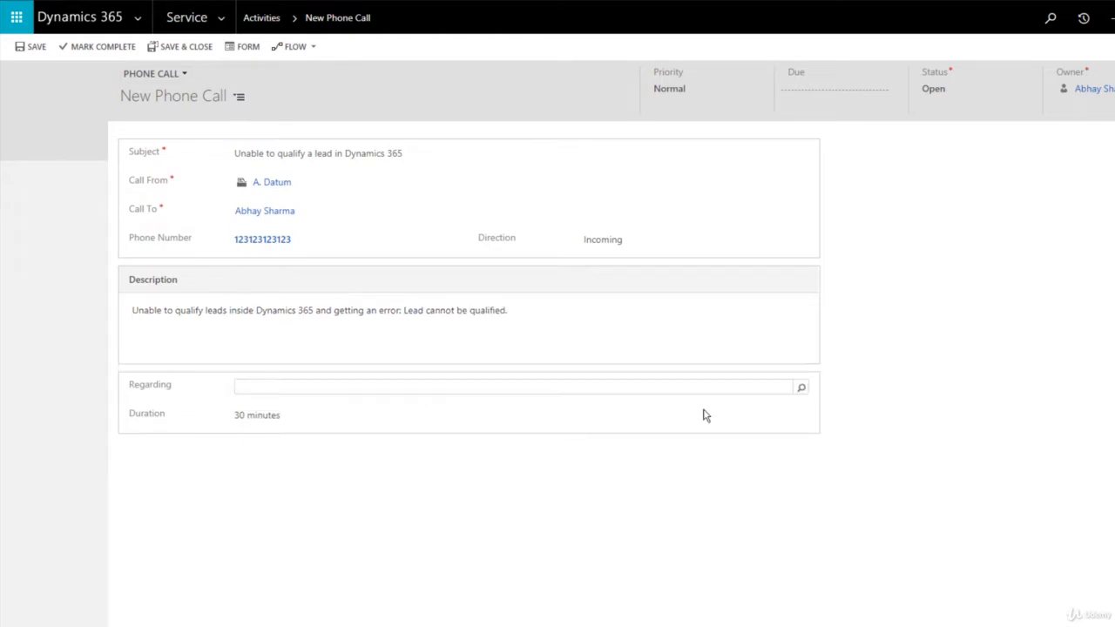
{"action": "left_click", "coordinate": [799, 390]}
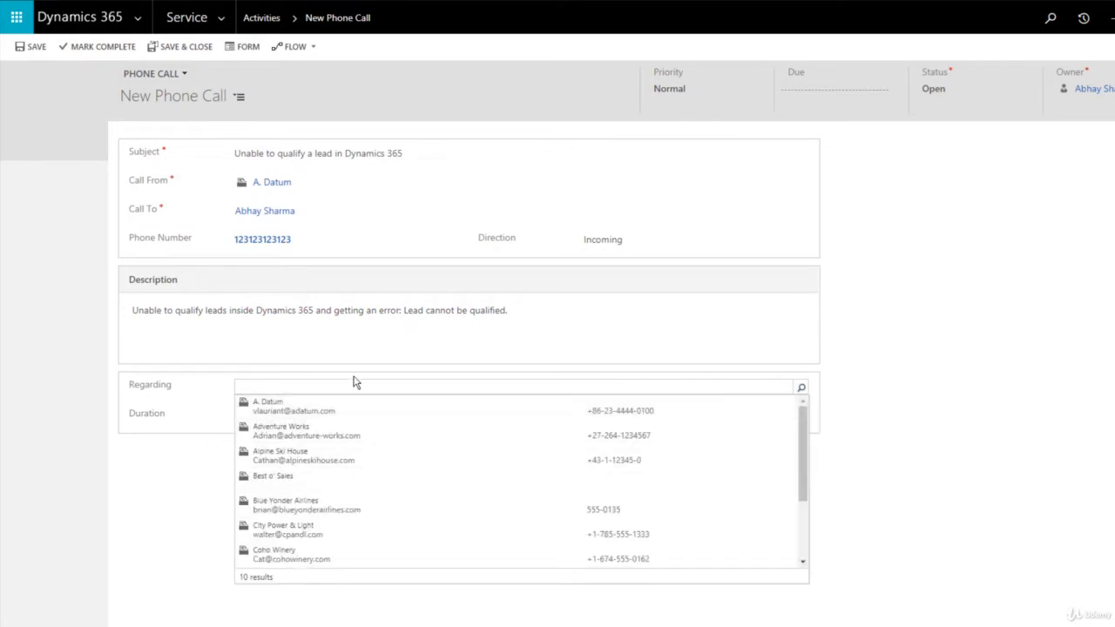
{"action": "left_click", "coordinate": [288, 409]}
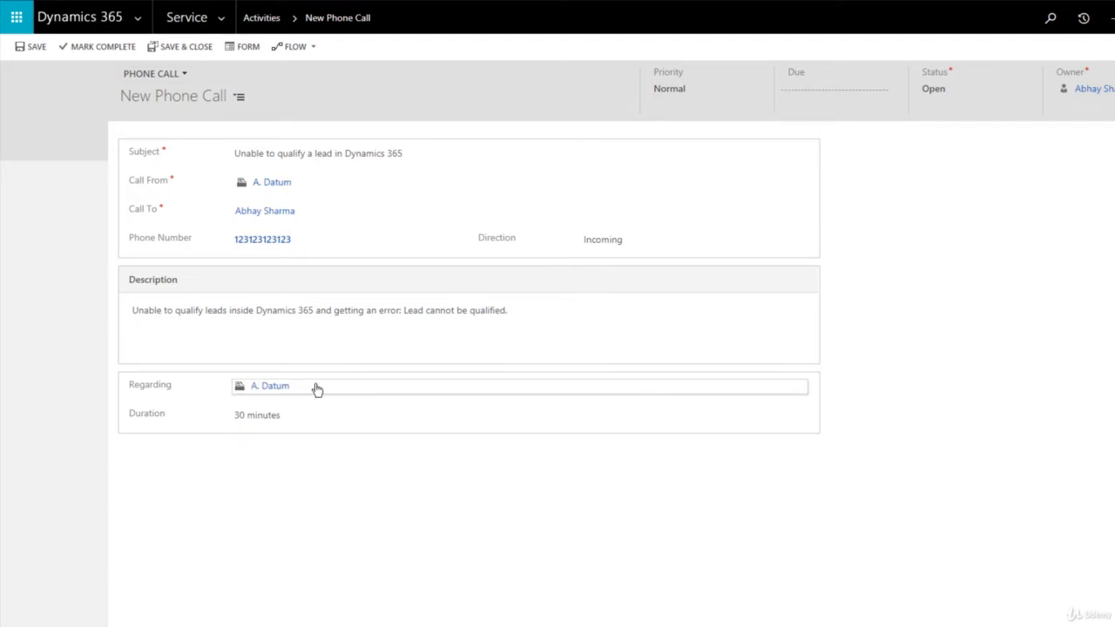
Set the phone call's duration to 10 minutes.
{"action": "left_click", "coordinate": [292, 420]}
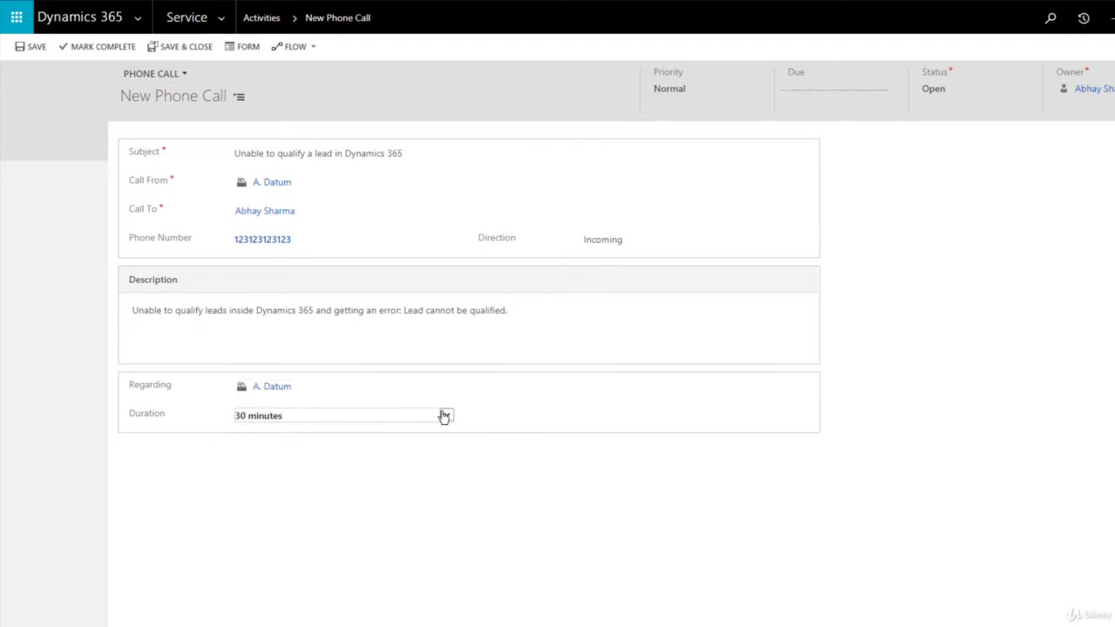
{"action": "left_click", "coordinate": [443, 415]}
{"action": "left_click", "coordinate": [266, 441]}
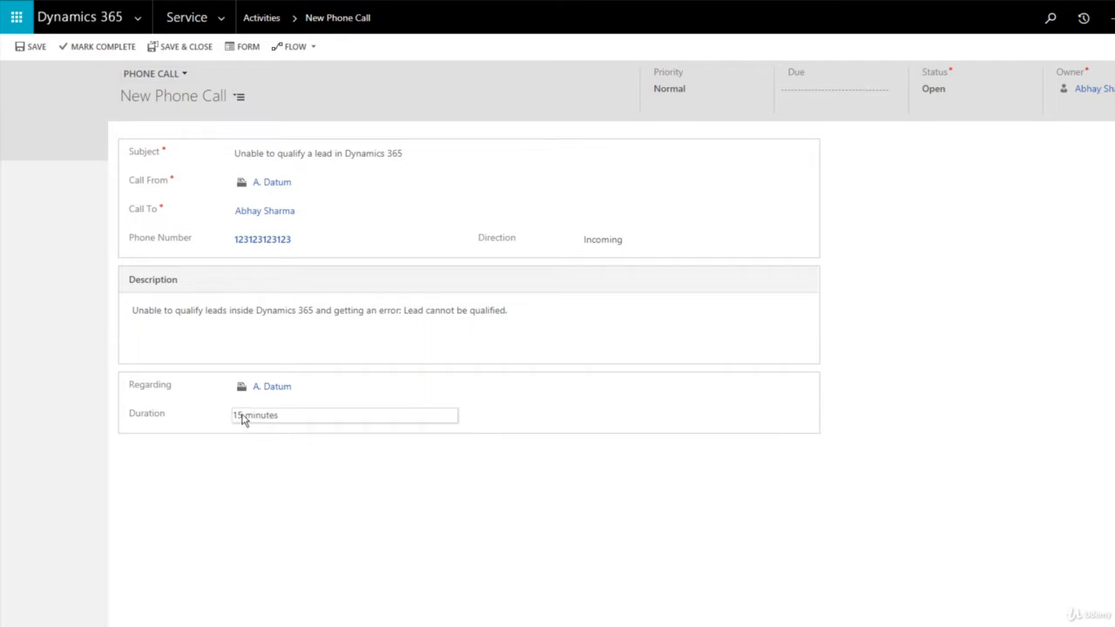
{"action": "left_click", "coordinate": [242, 416]}
{"action": "double_click", "coordinate": [240, 416]}
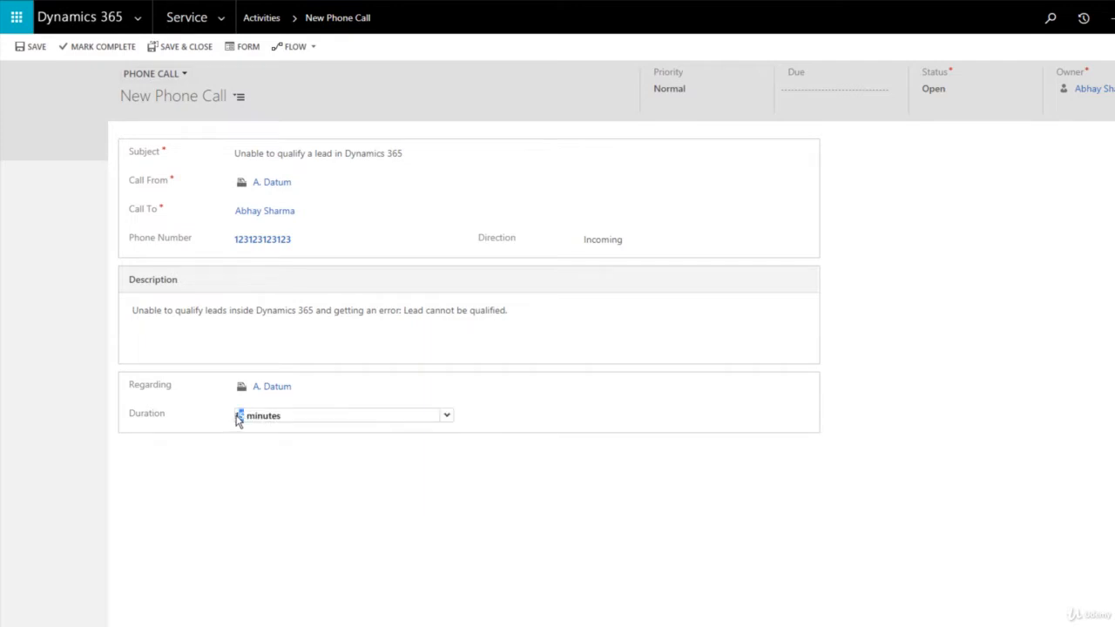
{"action": "type", "text": "10"}
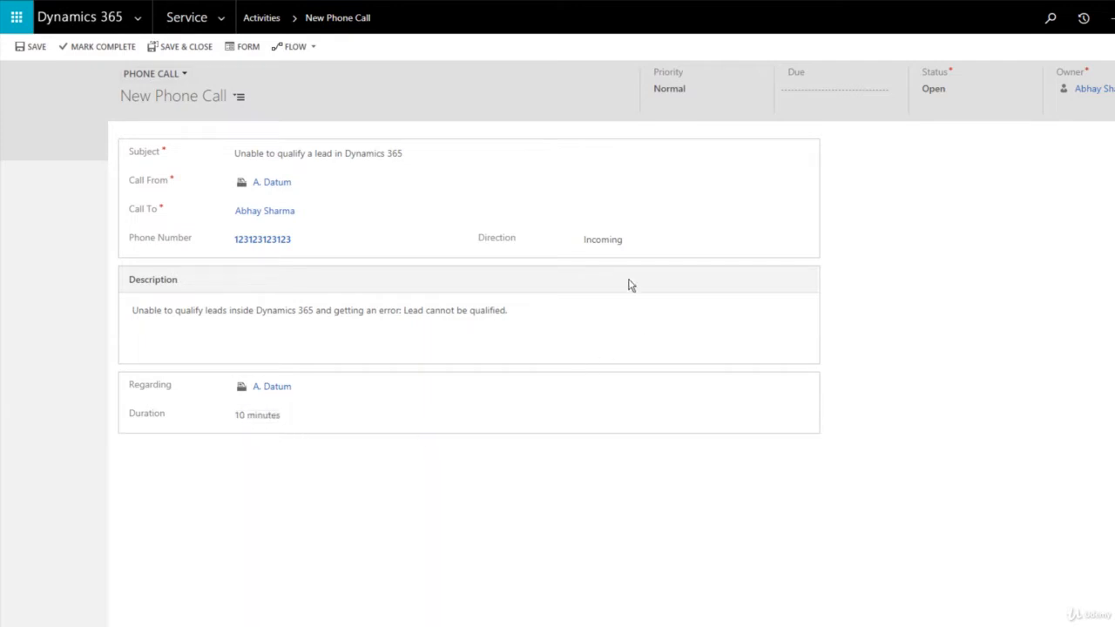
Set the phone call's priority to High, leave the due date empty, and save the record.
{"action": "left_click", "coordinate": [697, 100]}
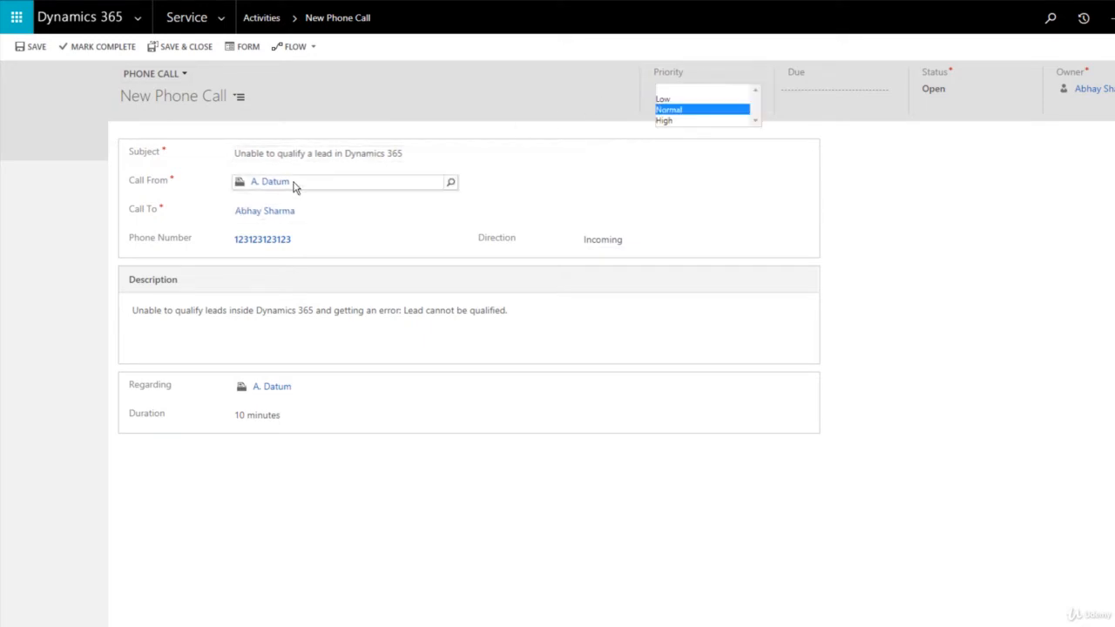
{"action": "left_click", "coordinate": [689, 121]}
{"action": "left_click", "coordinate": [839, 93]}
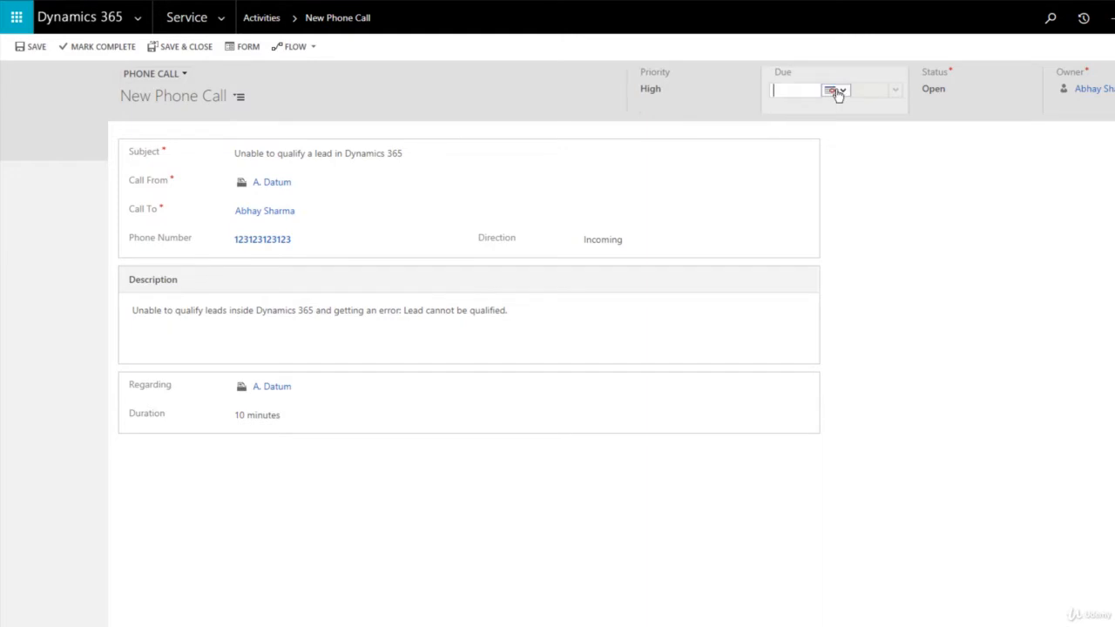
{"action": "left_click", "coordinate": [982, 163]}
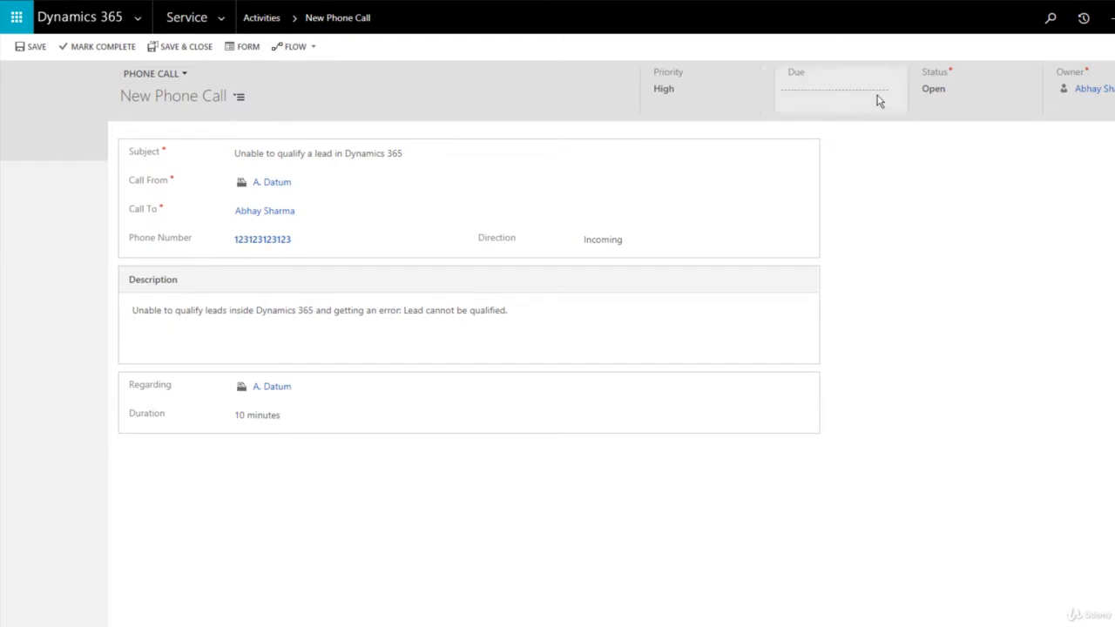
{"action": "left_click", "coordinate": [949, 95]}
{"action": "left_click", "coordinate": [929, 184]}
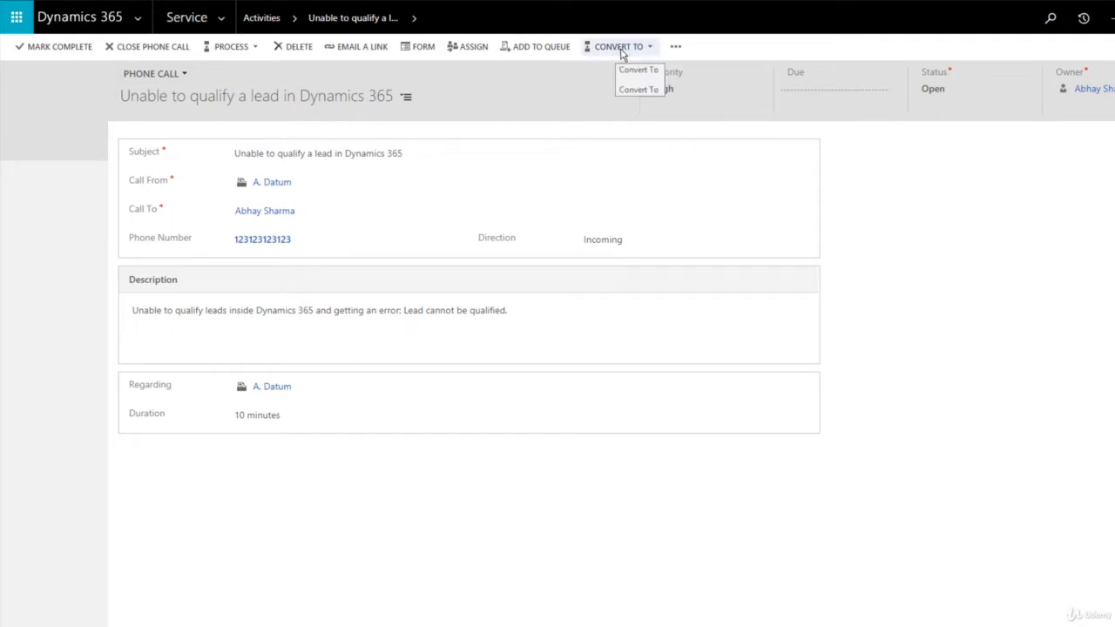
Start converting the phone call to a case and choose Maintenance under Service as the case subject.
{"action": "left_click", "coordinate": [618, 49]}
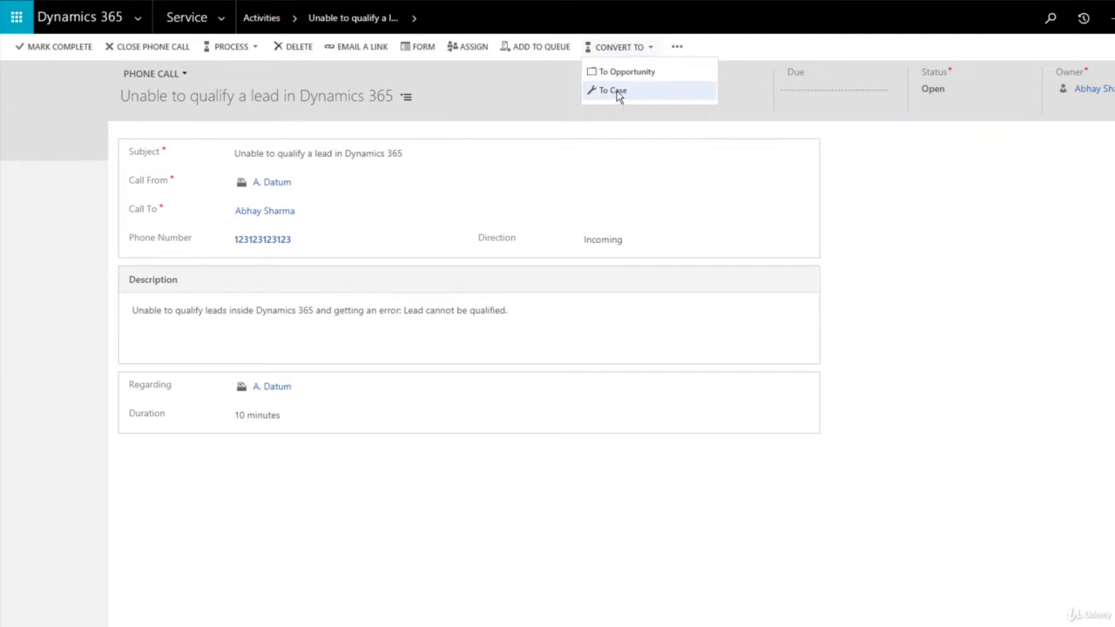
{"action": "left_click", "coordinate": [621, 92]}
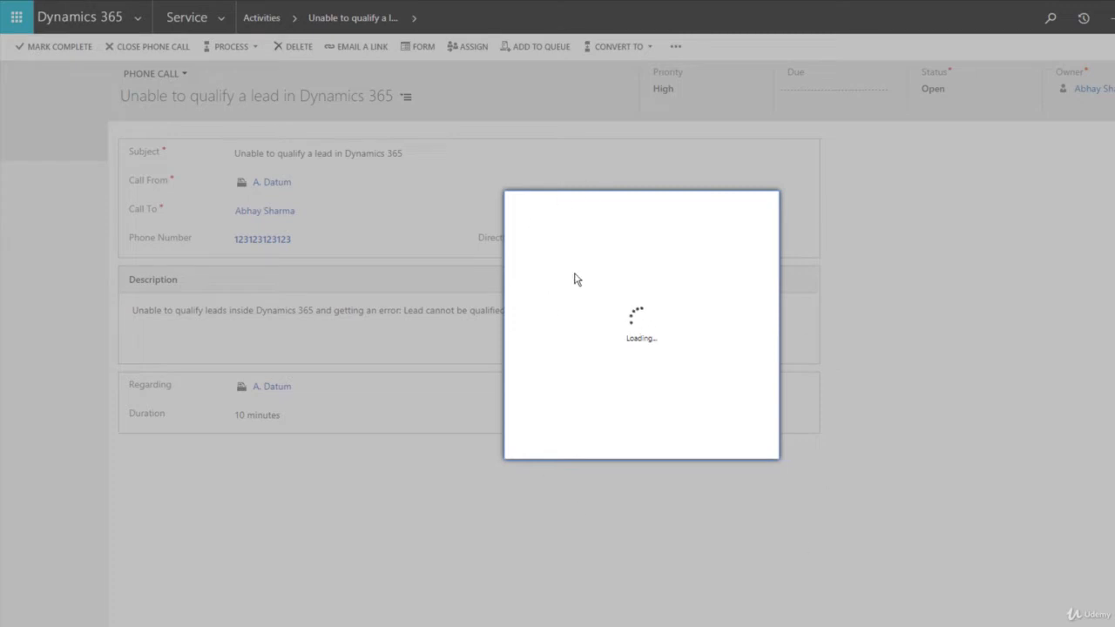
{"action": "left_click", "coordinate": [660, 301]}
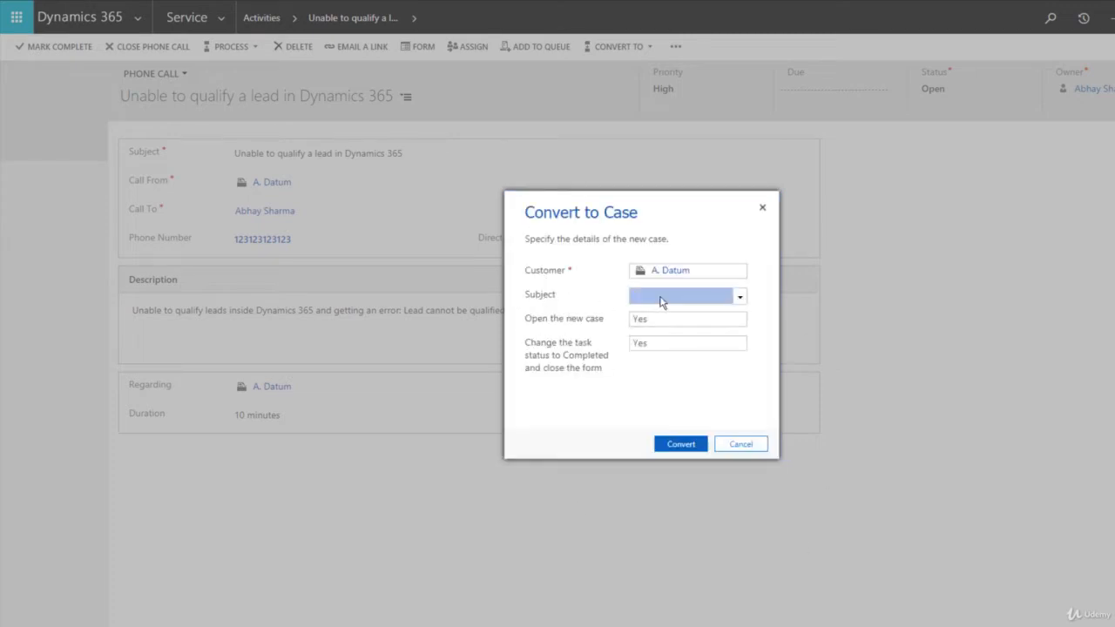
{"action": "left_click", "coordinate": [739, 298]}
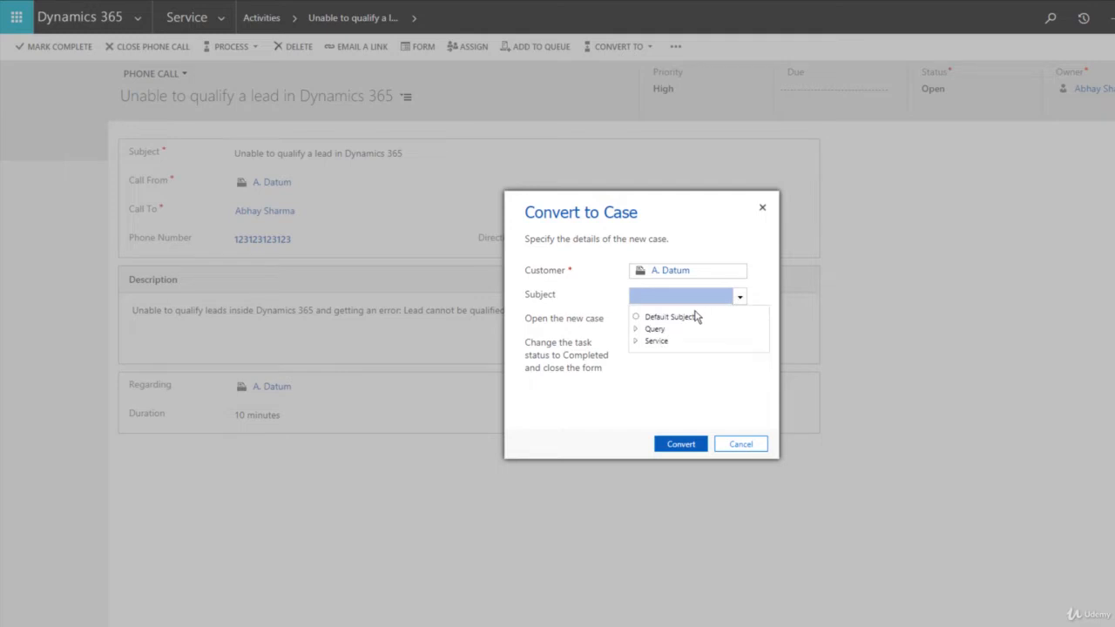
{"action": "left_click", "coordinate": [636, 329]}
{"action": "left_click", "coordinate": [635, 365]}
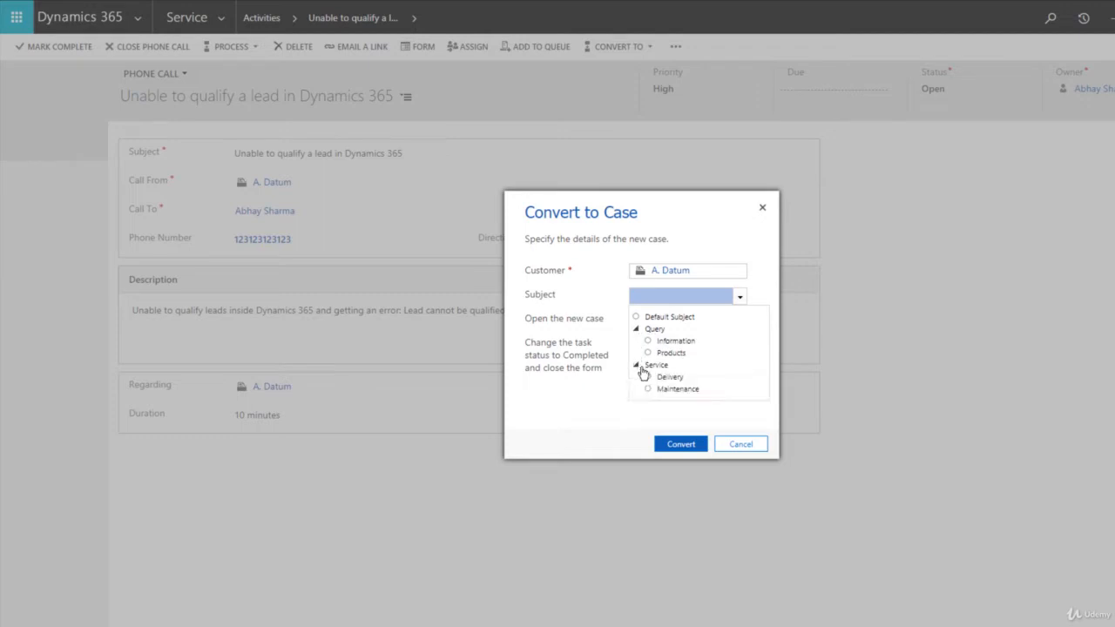
{"action": "left_click", "coordinate": [673, 389]}
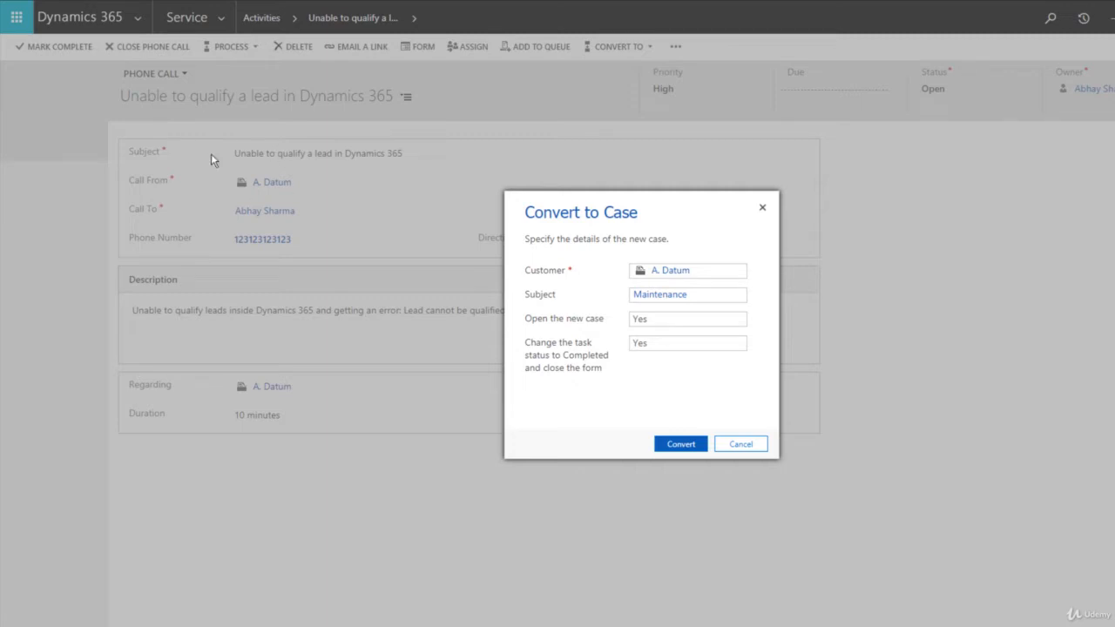
Keep the option to change the task status to Completed at Yes and convert the phone call to the case.
{"action": "left_click", "coordinate": [657, 351]}
{"action": "left_click", "coordinate": [665, 367]}
{"action": "left_click", "coordinate": [653, 345]}
{"action": "left_click", "coordinate": [662, 357]}
{"action": "left_click", "coordinate": [679, 447]}
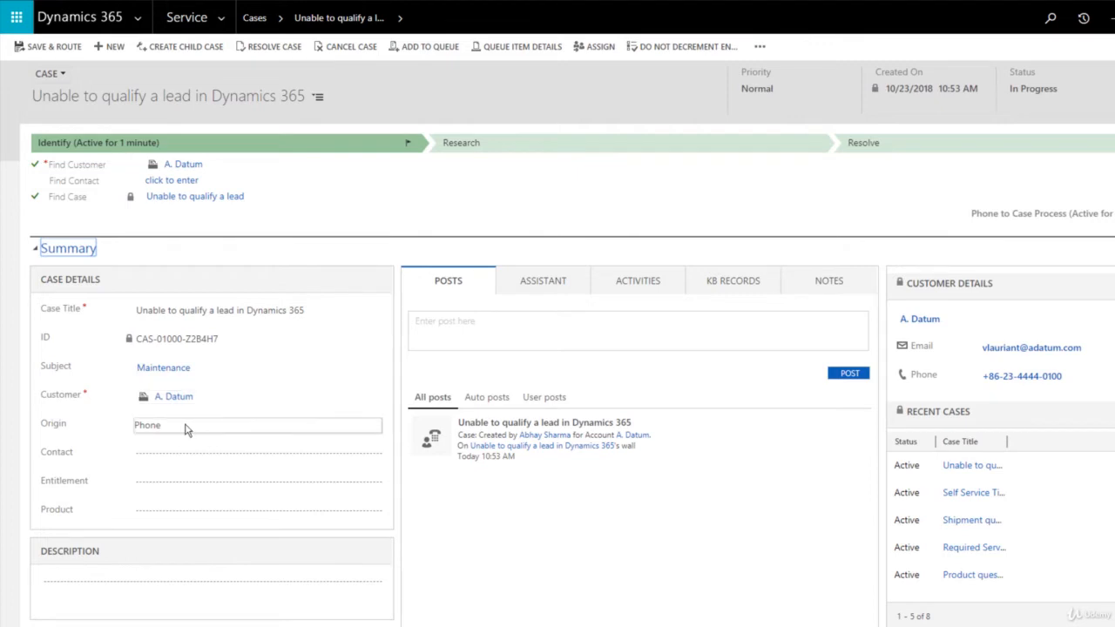
Open the linked phone call from the new case's activities to check its status and regarding record, and go back.
{"action": "left_click", "coordinate": [644, 292]}
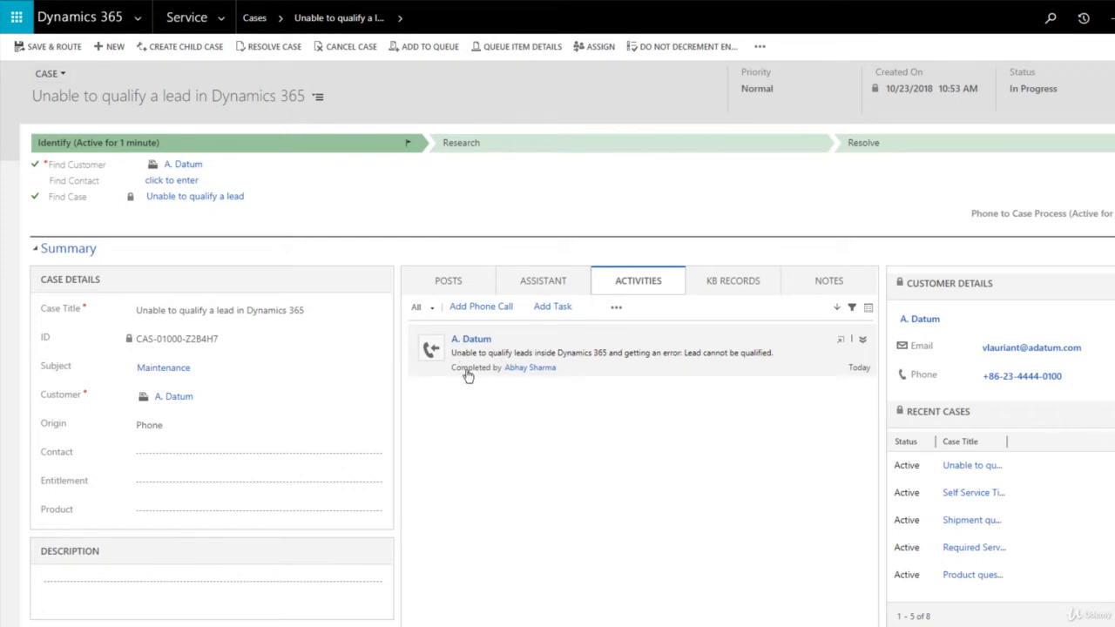
{"action": "left_click", "coordinate": [842, 341]}
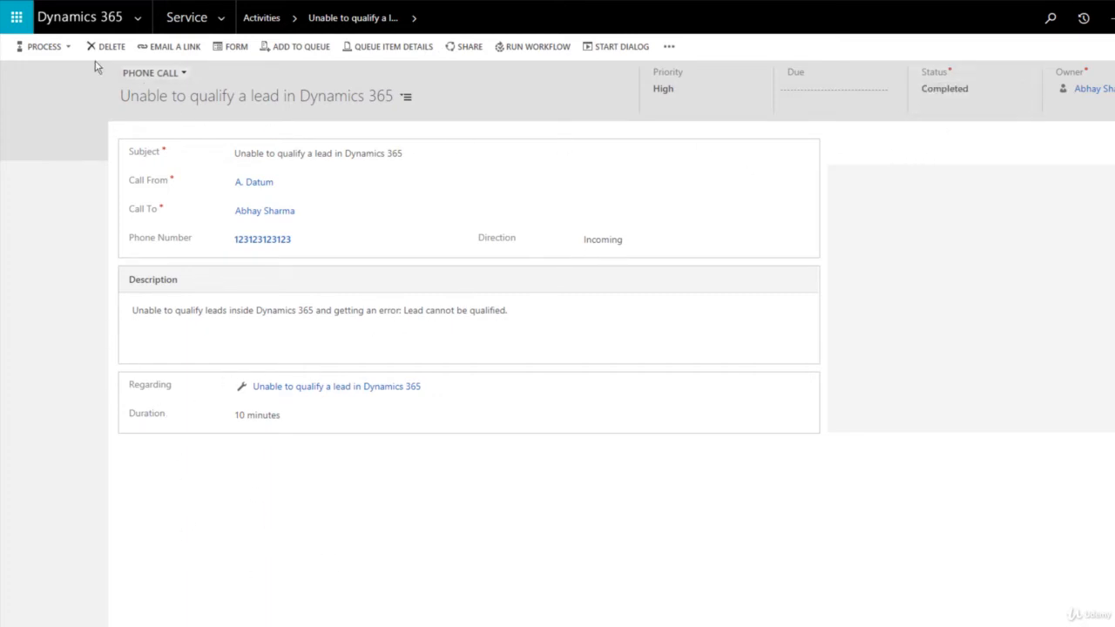
{"action": "left_click", "coordinate": [17, 0]}
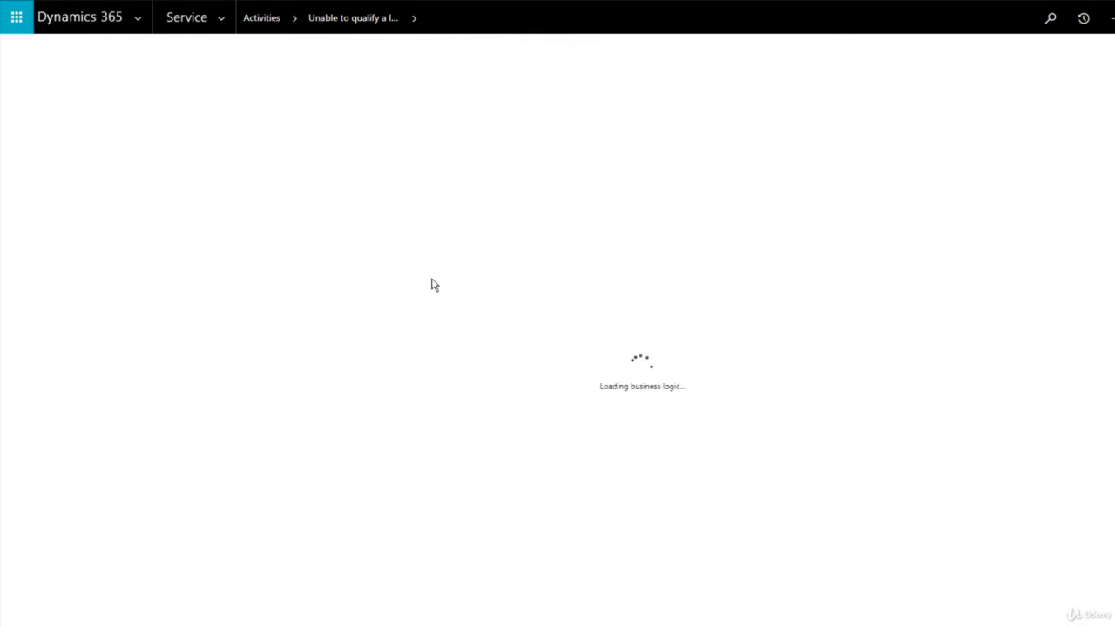
Look through the new case form, from the summary fields and description to the SLA and additional details sections.
{"action": "scroll", "coordinate": [362, 383], "scroll_direction": "down", "scroll_amount": 1}
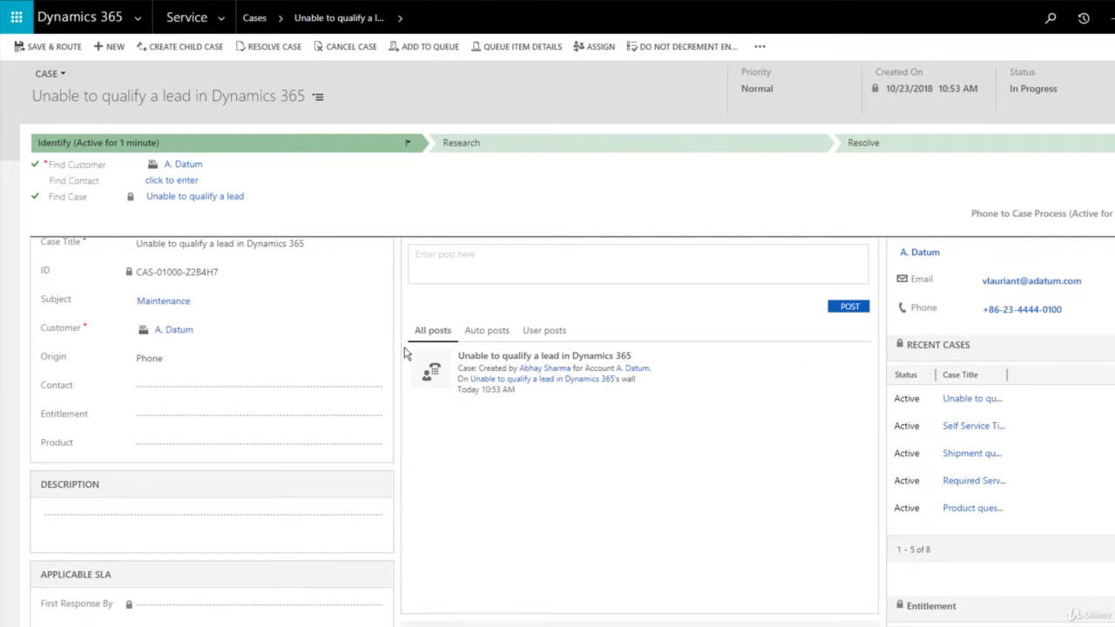
{"action": "scroll", "coordinate": [405, 353], "scroll_direction": "up", "scroll_amount": 1}
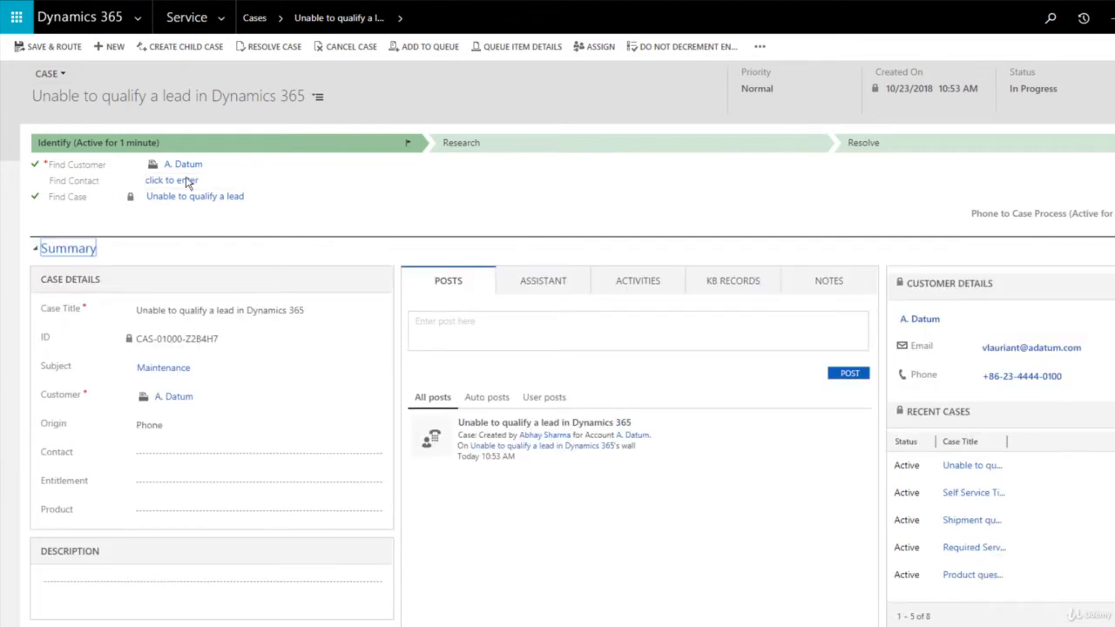
{"action": "scroll", "coordinate": [622, 421], "scroll_direction": "down", "scroll_amount": 4}
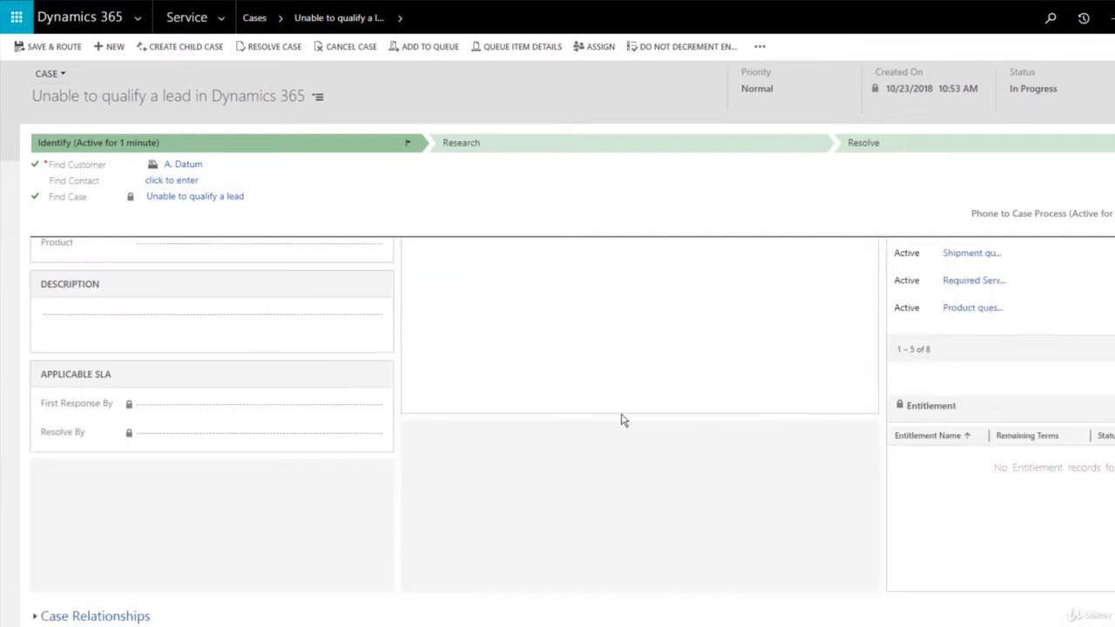
{"action": "scroll", "coordinate": [264, 421], "scroll_direction": "down", "scroll_amount": 1}
{"action": "scroll", "coordinate": [174, 337], "scroll_direction": "up", "scroll_amount": 1}
{"action": "left_click", "coordinate": [106, 324]}
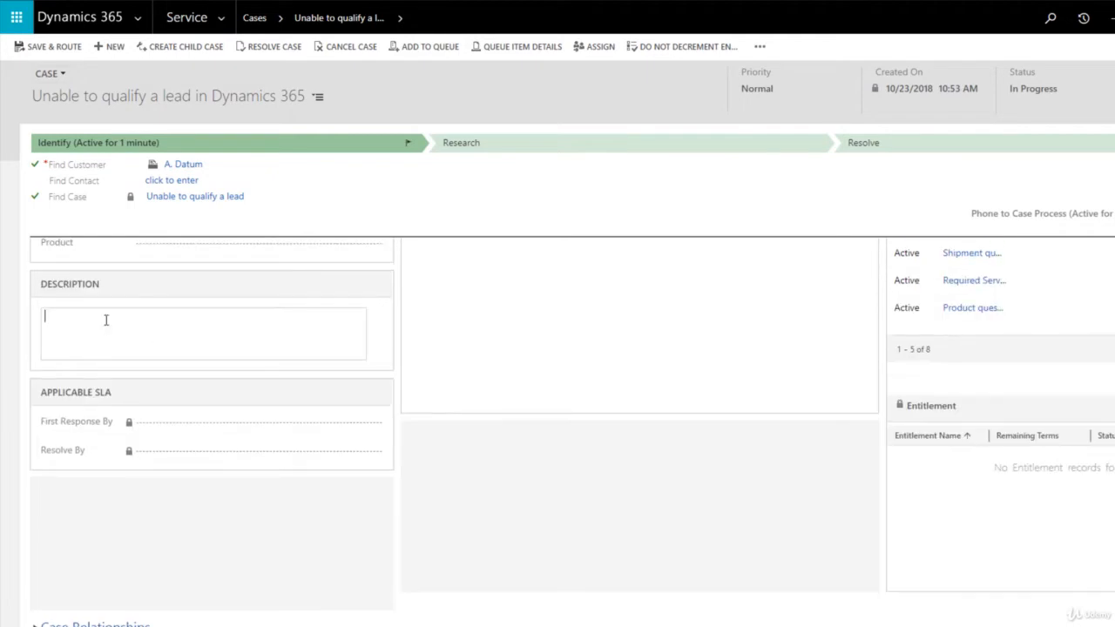
{"action": "scroll", "coordinate": [470, 353], "scroll_direction": "down", "scroll_amount": 3}
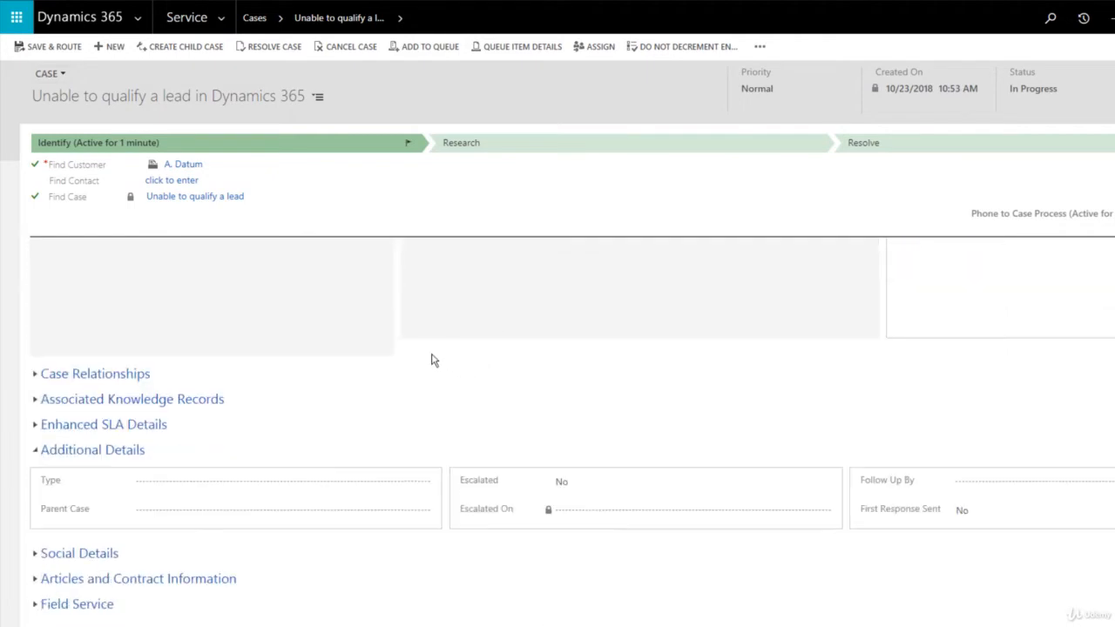
{"action": "scroll", "coordinate": [418, 356], "scroll_direction": "up", "scroll_amount": 5}
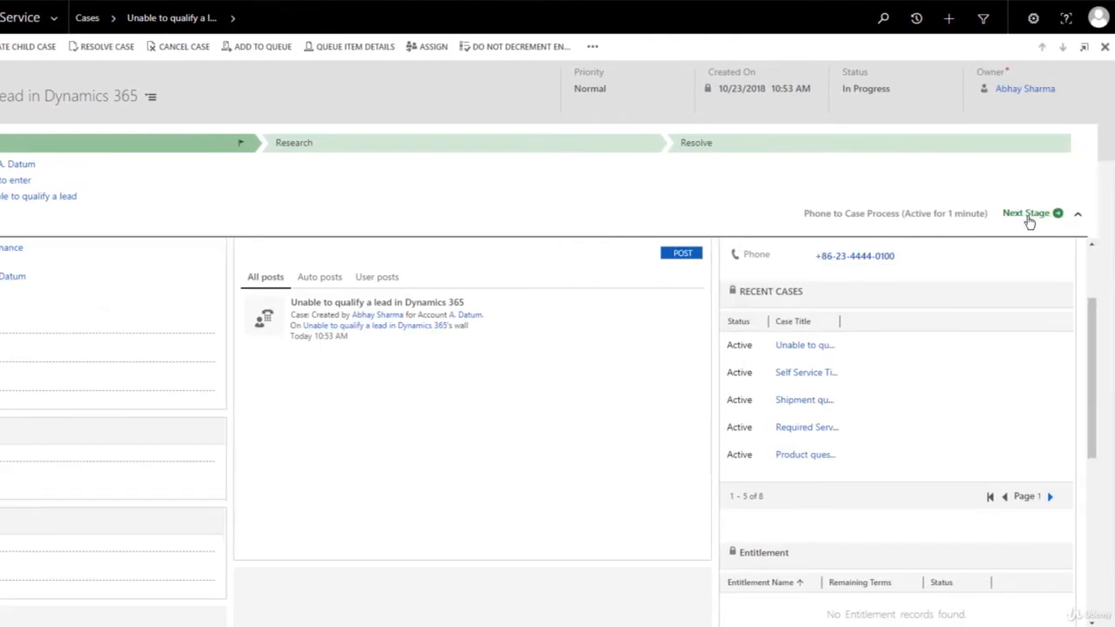
Advance the case's Phone to Case Process from the Identify stage to the Research stage.
{"action": "left_click", "coordinate": [1026, 215]}
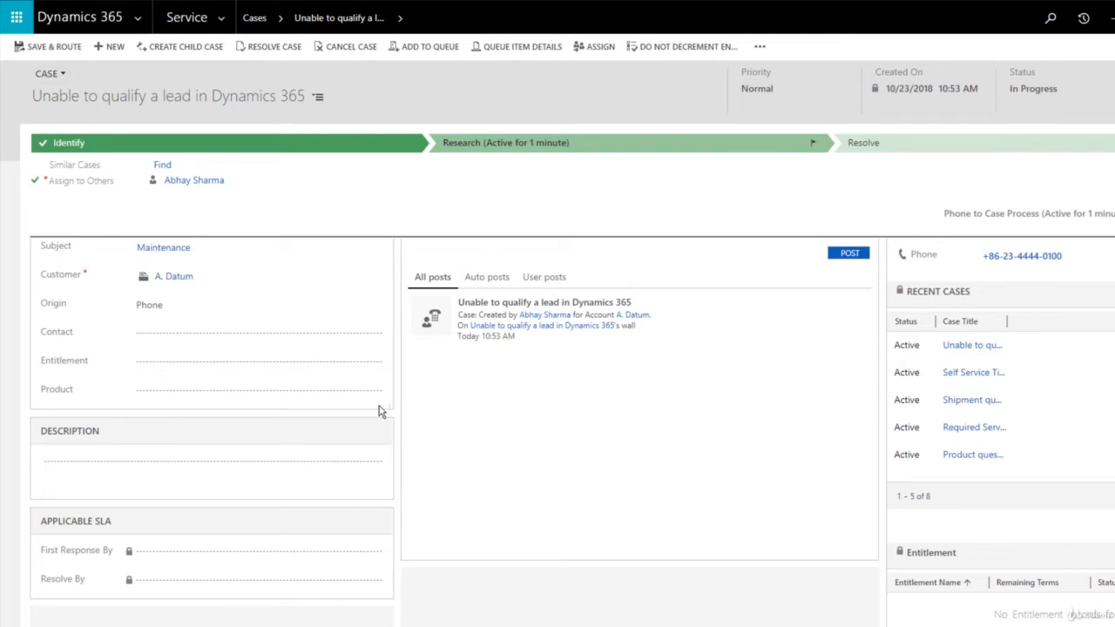
{"action": "scroll", "coordinate": [380, 411], "scroll_direction": "up", "scroll_amount": 2}
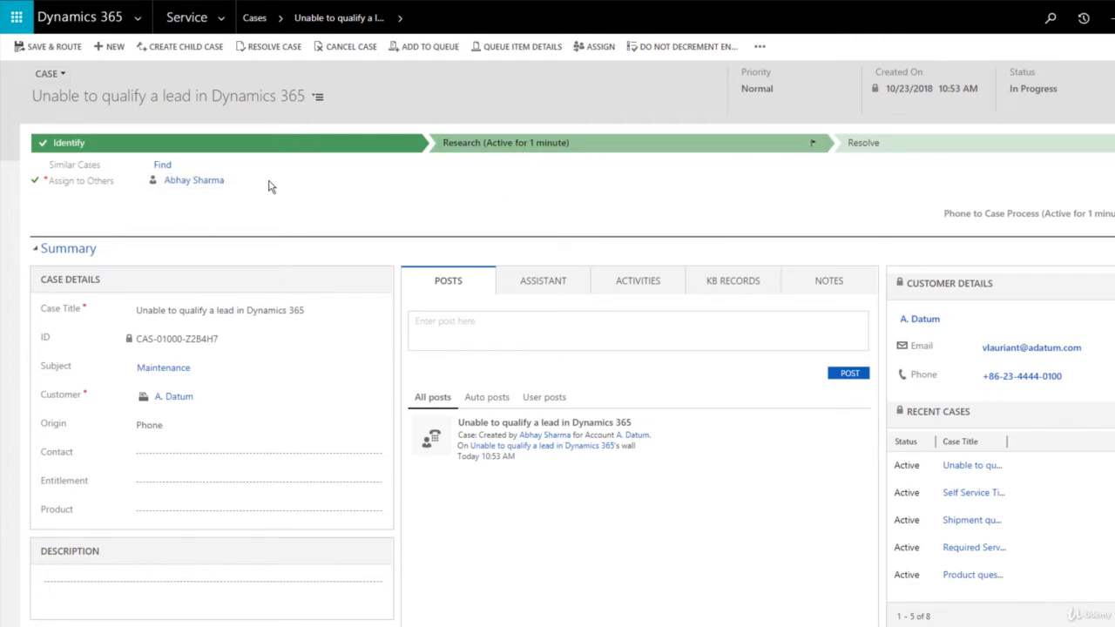
Examine the options for assigning the case to a user or team, and leave without assigning it.
{"action": "left_click", "coordinate": [596, 48]}
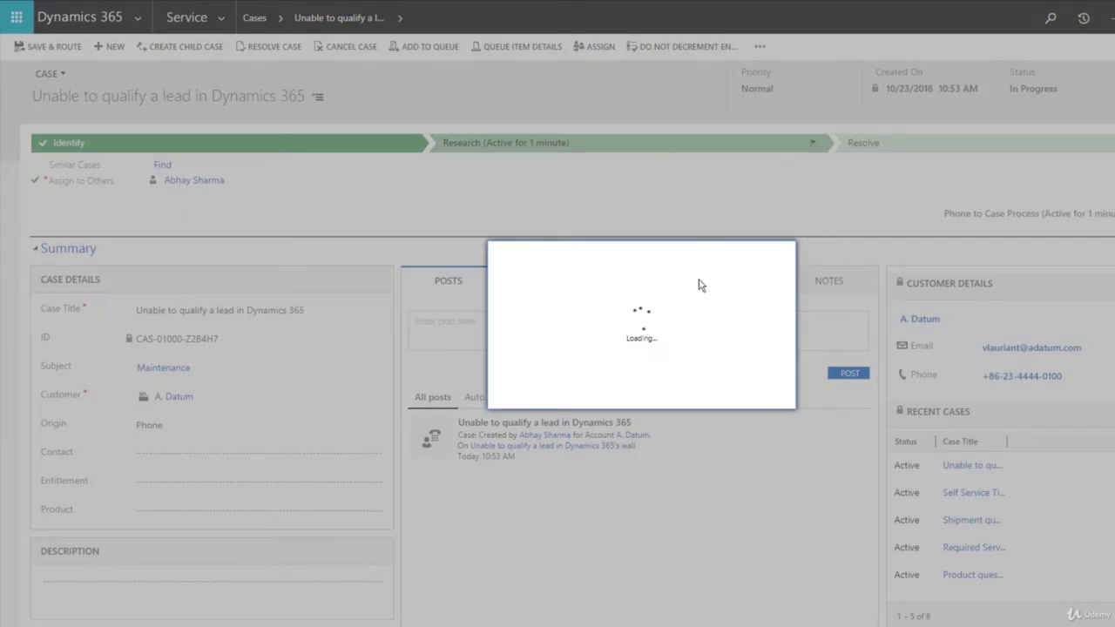
{"action": "left_click", "coordinate": [720, 319]}
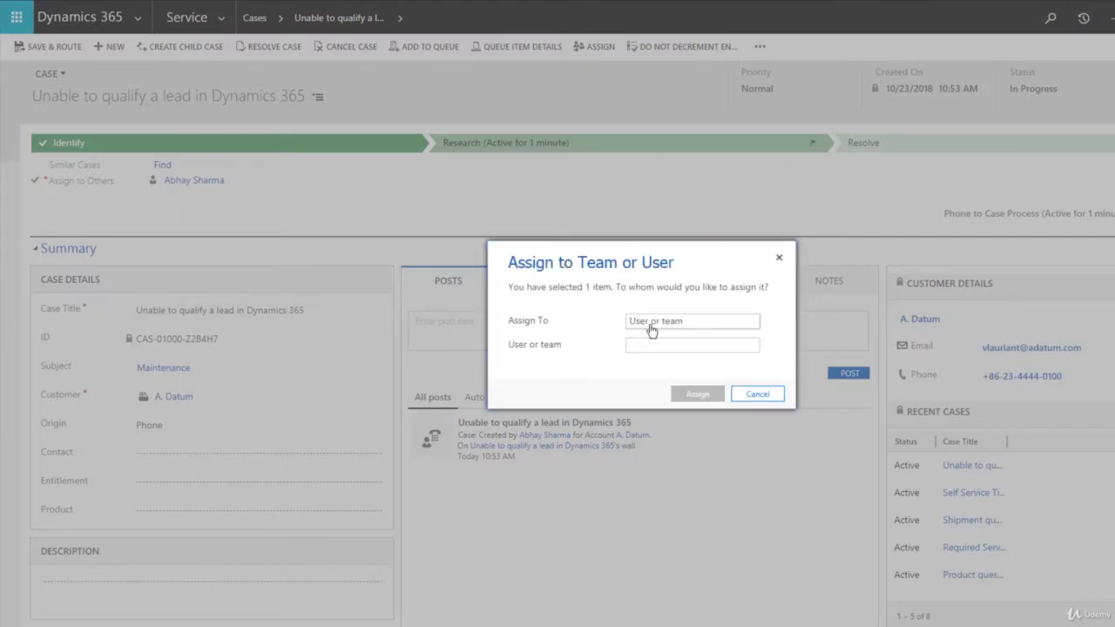
{"action": "left_click", "coordinate": [732, 345]}
{"action": "left_click", "coordinate": [772, 396]}
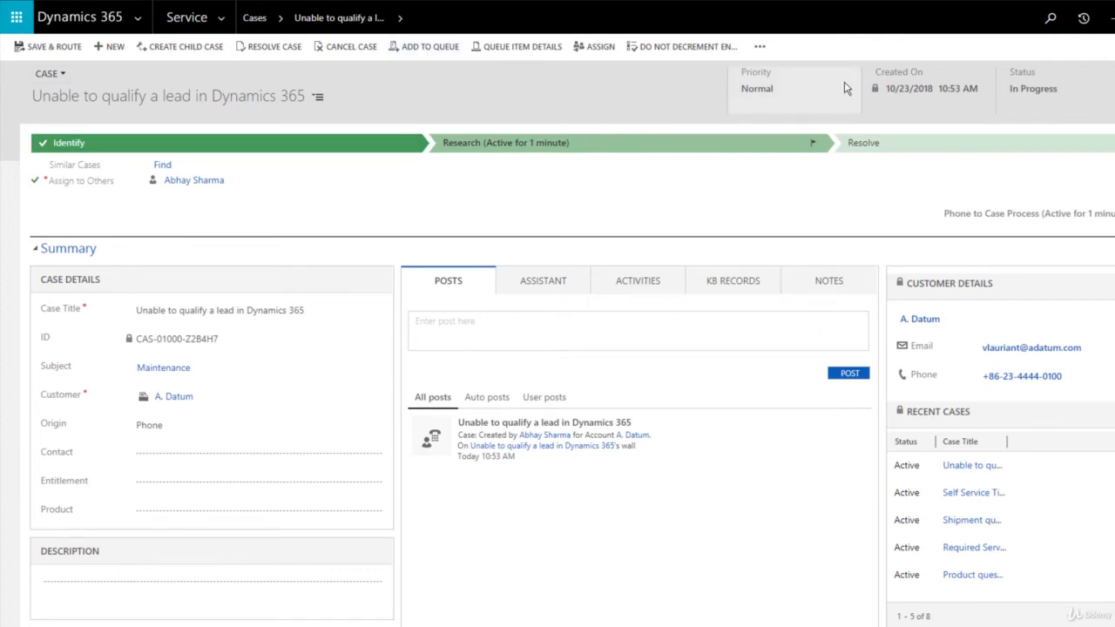
Set the case's priority to High in the record header.
{"action": "left_click", "coordinate": [773, 96]}
{"action": "left_click", "coordinate": [767, 96]}
{"action": "left_click", "coordinate": [765, 99]}
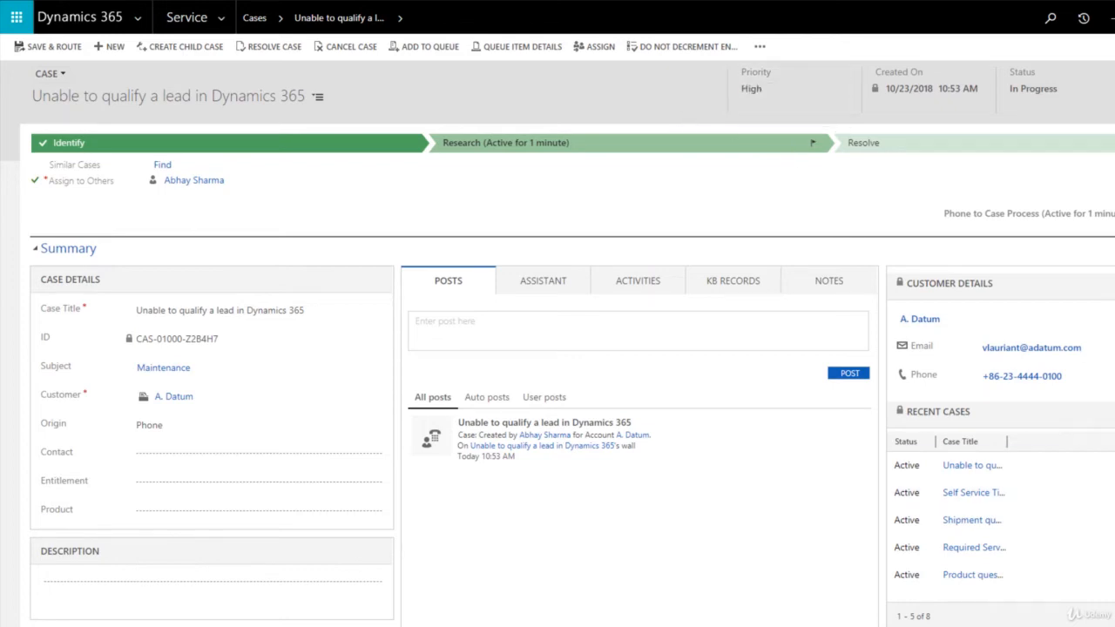
Examine how to select a queue for the case, and leave without adding it to one.
{"action": "left_click", "coordinate": [427, 47]}
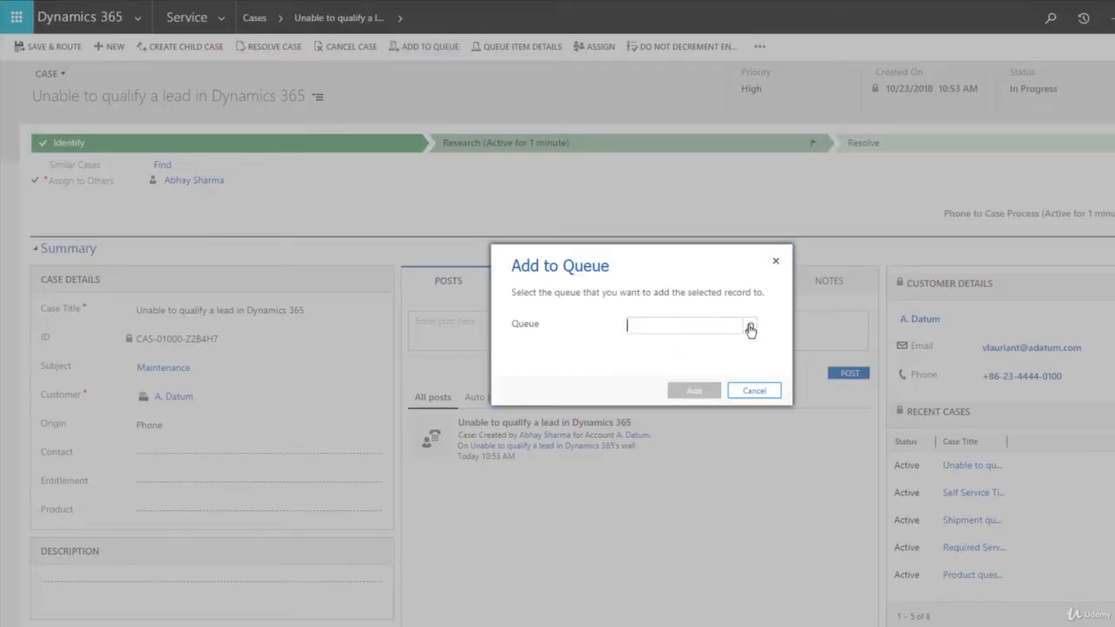
{"action": "left_click", "coordinate": [749, 326]}
{"action": "left_click", "coordinate": [772, 318]}
{"action": "left_click", "coordinate": [764, 391]}
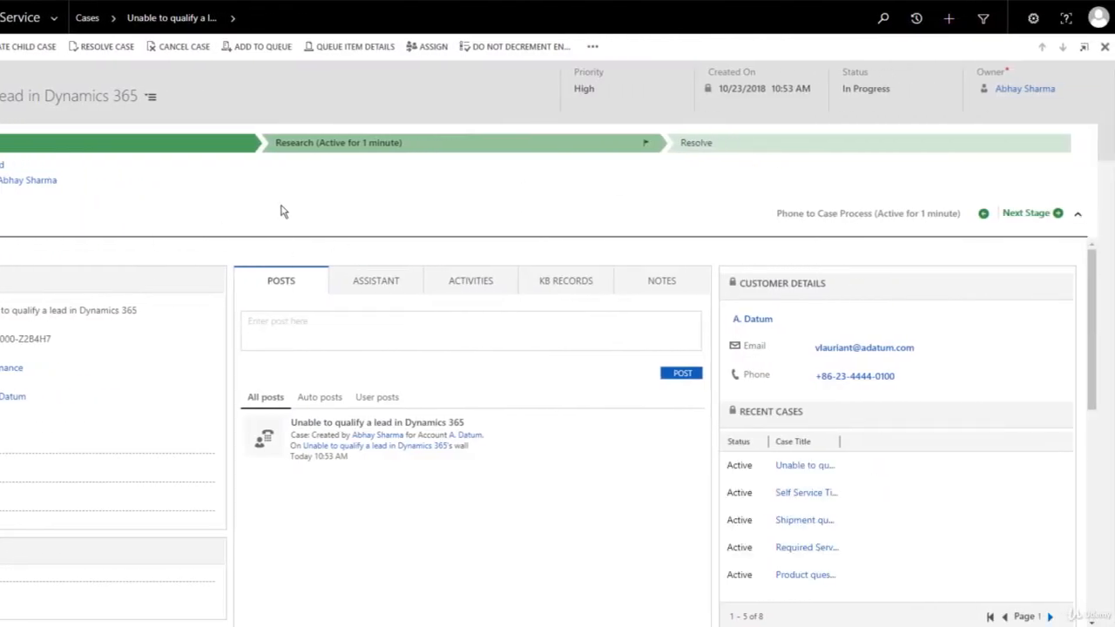
Advance the case's process from Research to Resolve and finish the process.
{"action": "left_click", "coordinate": [1019, 222]}
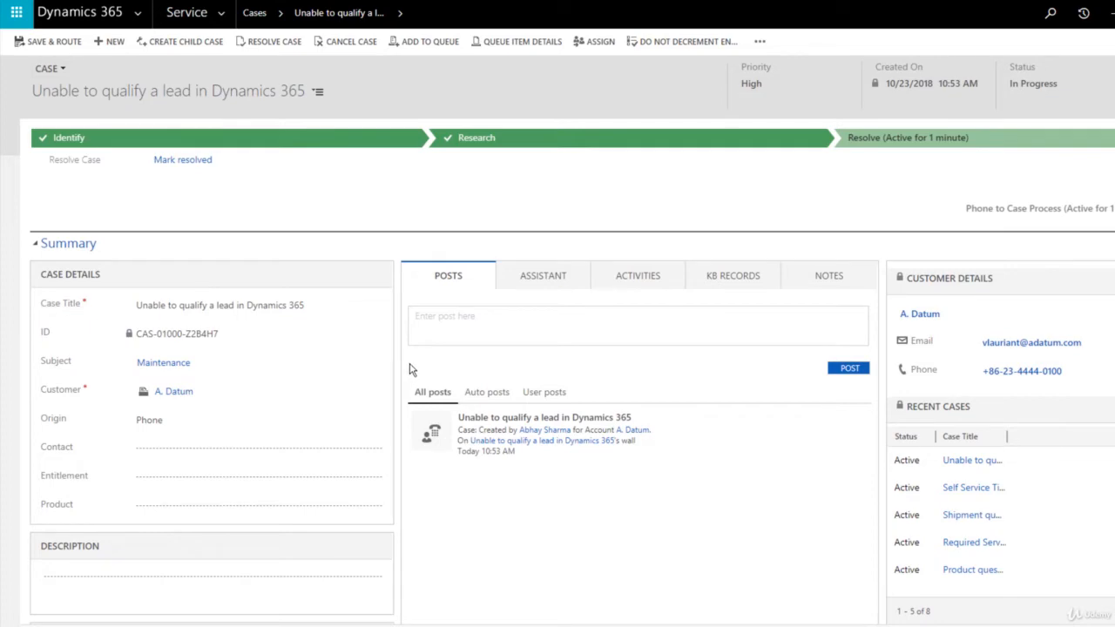
{"action": "scroll", "coordinate": [412, 372], "scroll_direction": "down", "scroll_amount": 7}
{"action": "scroll", "coordinate": [409, 375], "scroll_direction": "up", "scroll_amount": 6}
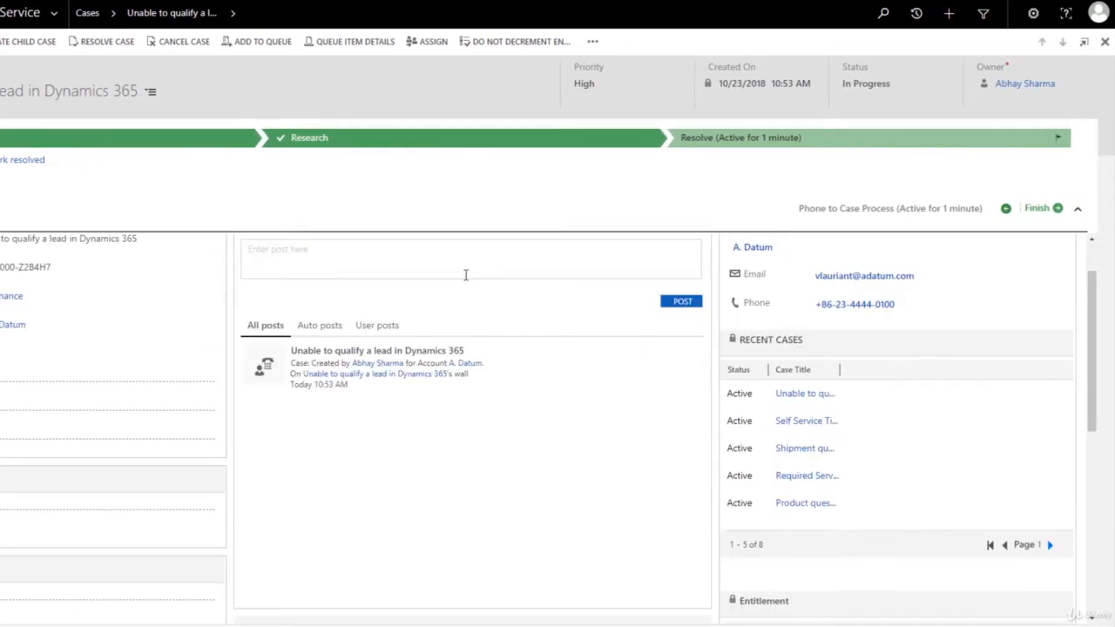
{"action": "scroll", "coordinate": [585, 274], "scroll_direction": "up", "scroll_amount": 1}
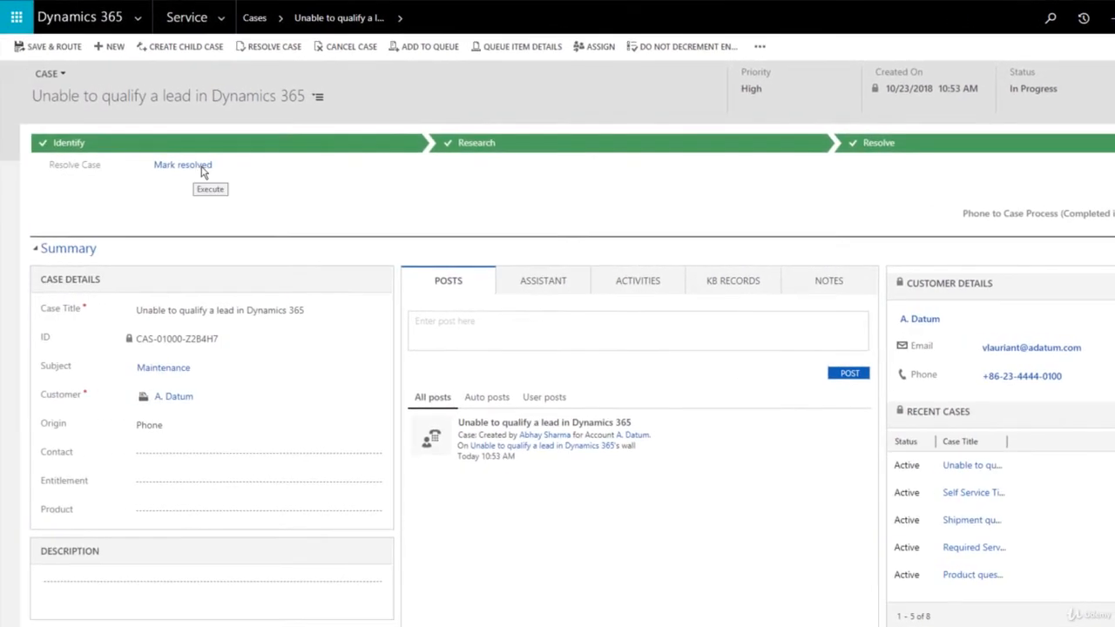
Start resolving the case with type Problem Solved and resolution "There was a customer javascript preventing qualification. we fixed it".
{"action": "left_click", "coordinate": [201, 170]}
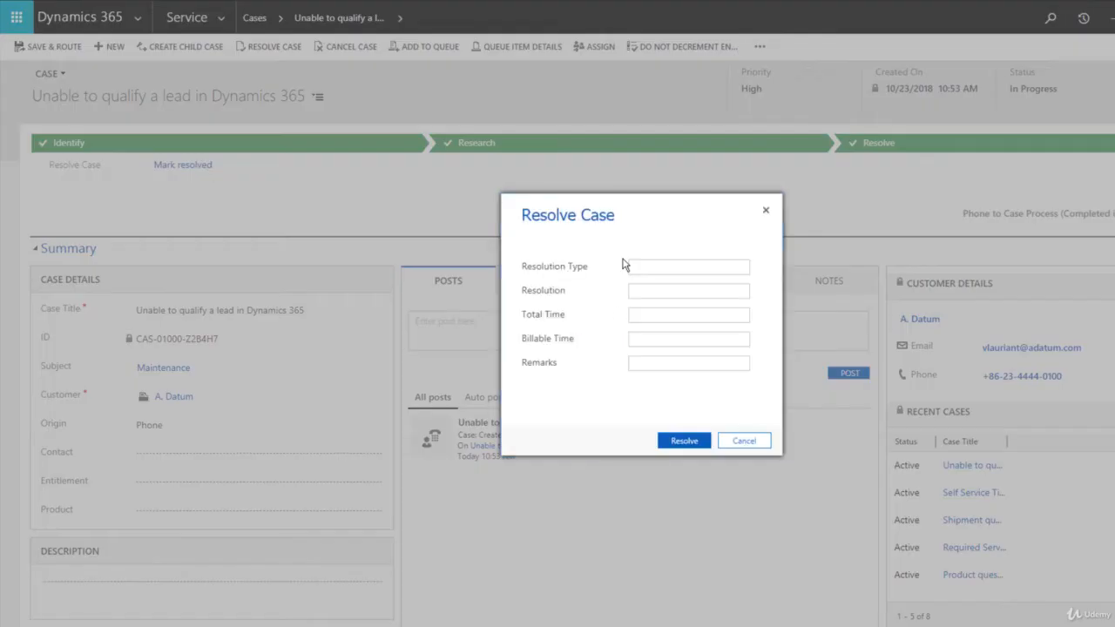
{"action": "left_click", "coordinate": [669, 271]}
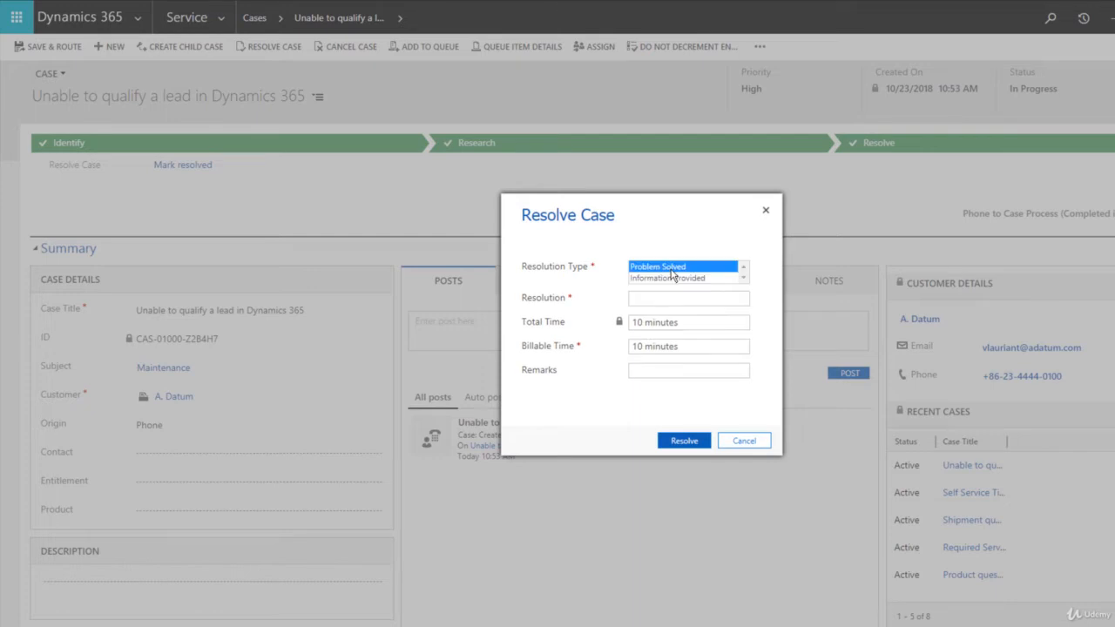
{"action": "left_click", "coordinate": [670, 267]}
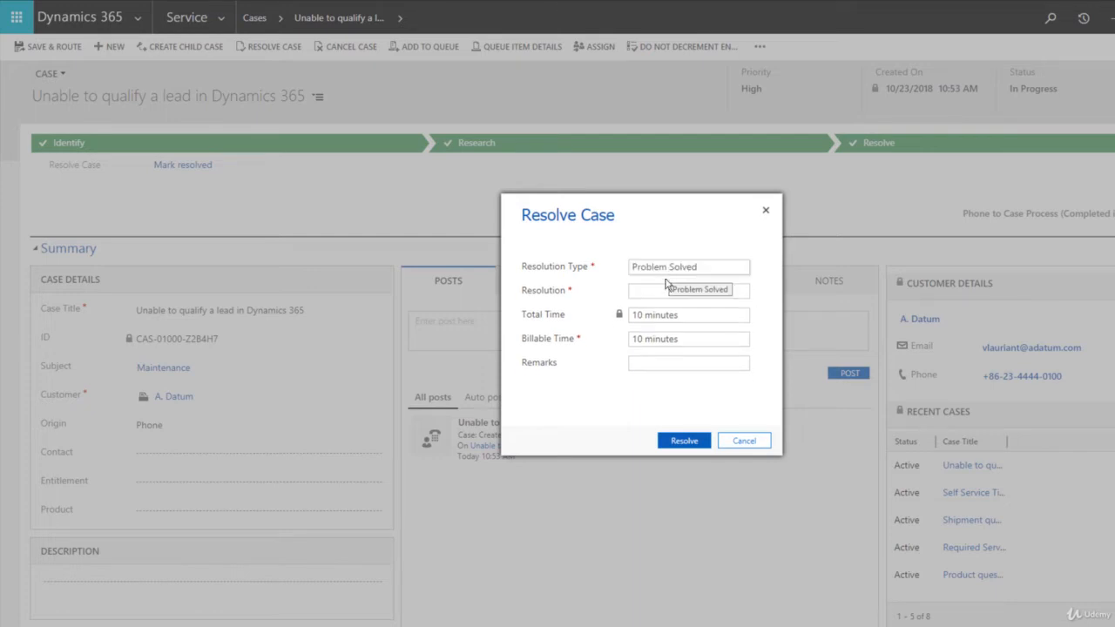
{"action": "left_click", "coordinate": [664, 293]}
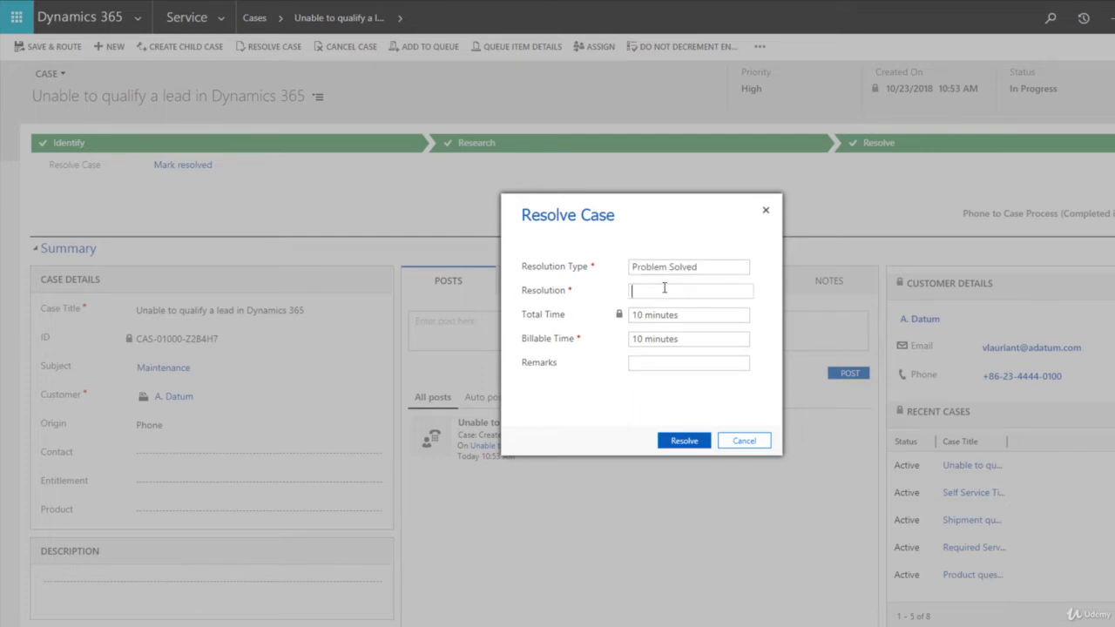
{"action": "type", "text": "There was a customer javascript preventing qualification. we fixed it"}
Set the billable time to 1 hour, leave the remarks empty, and resolve the case.
{"action": "left_click", "coordinate": [677, 342]}
{"action": "left_click", "coordinate": [742, 341]}
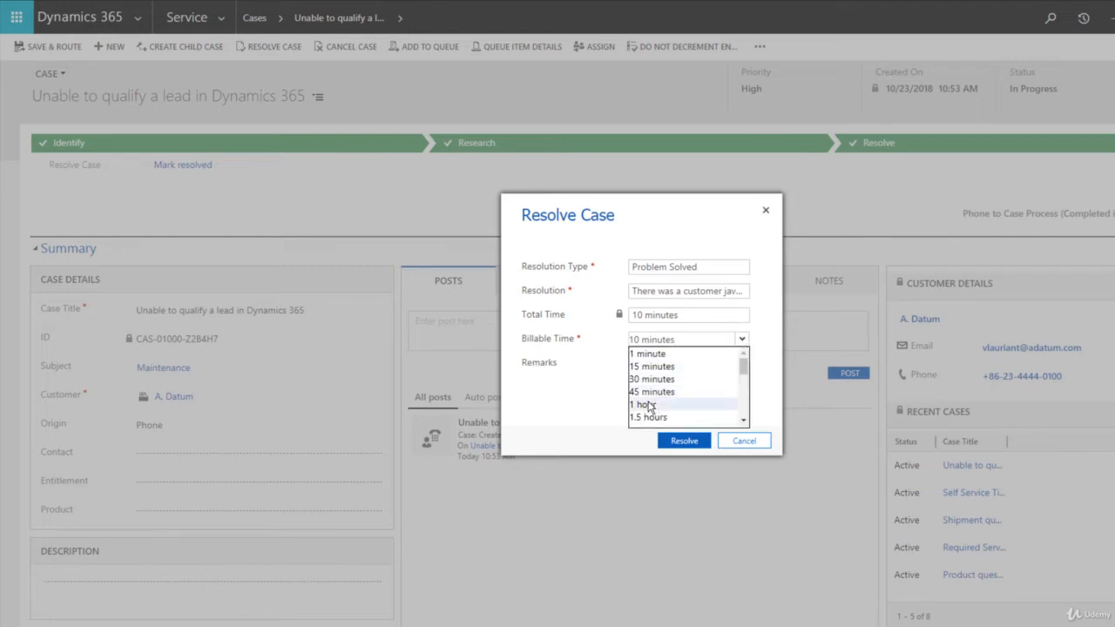
{"action": "left_click", "coordinate": [645, 406]}
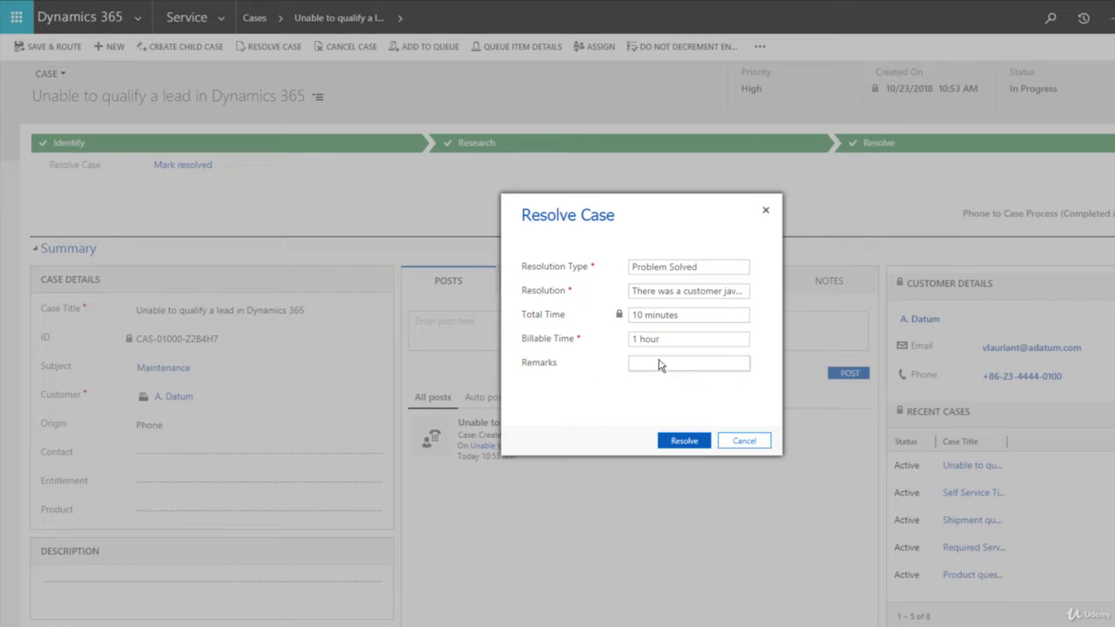
{"action": "left_click", "coordinate": [684, 443]}
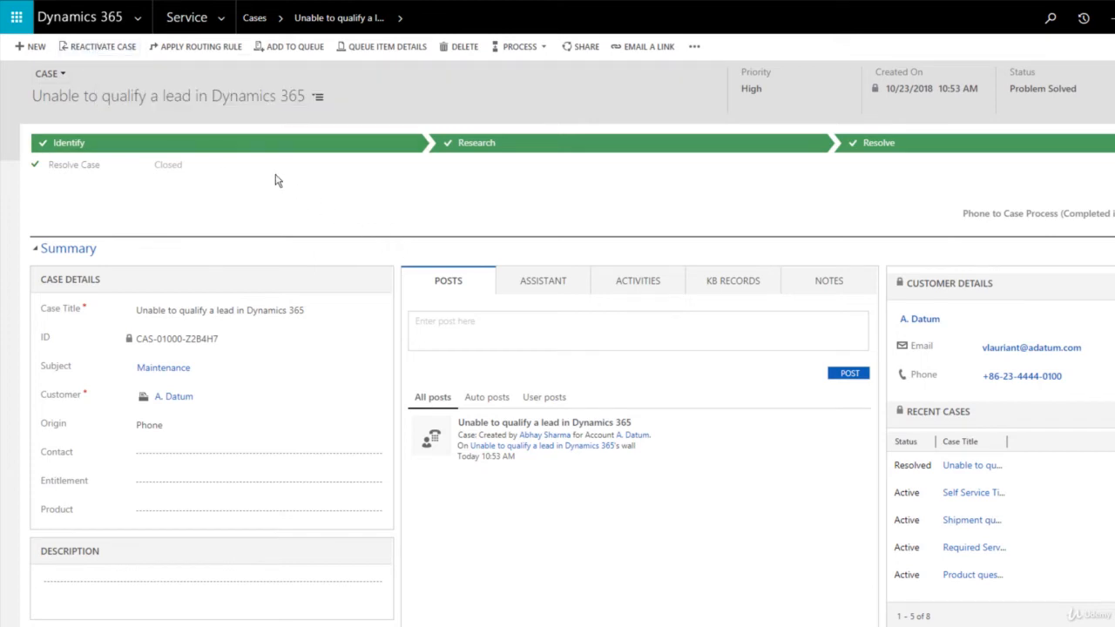
Reactivate the resolved case and show its list of activities.
{"action": "left_click", "coordinate": [96, 46]}
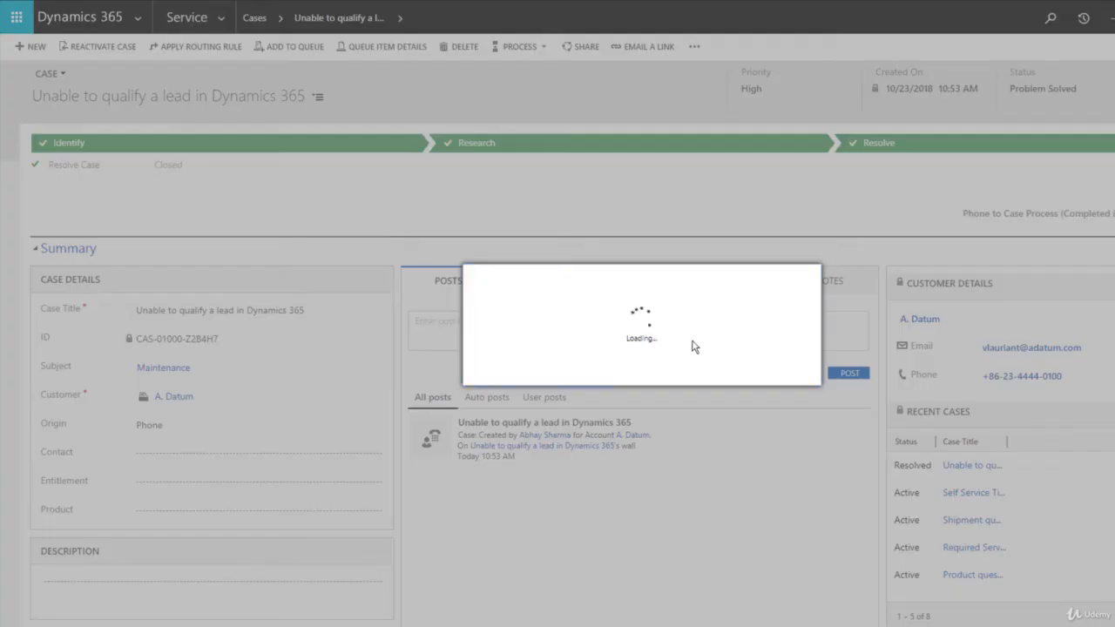
{"action": "left_click", "coordinate": [724, 373]}
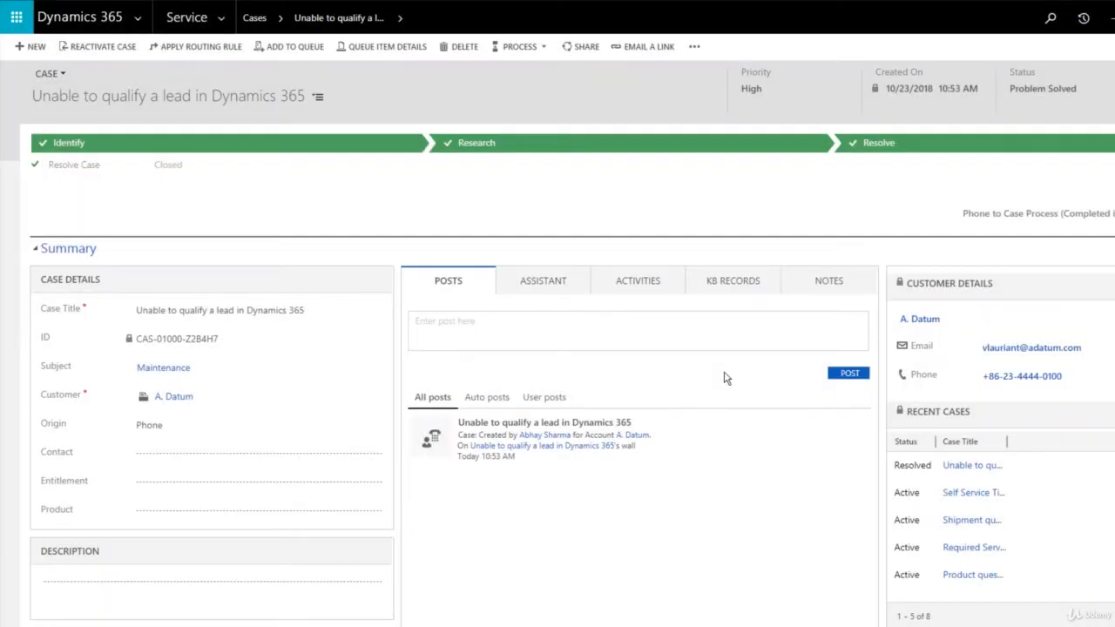
{"action": "left_click", "coordinate": [312, 311]}
{"action": "left_click", "coordinate": [560, 280]}
{"action": "left_click", "coordinate": [653, 281]}
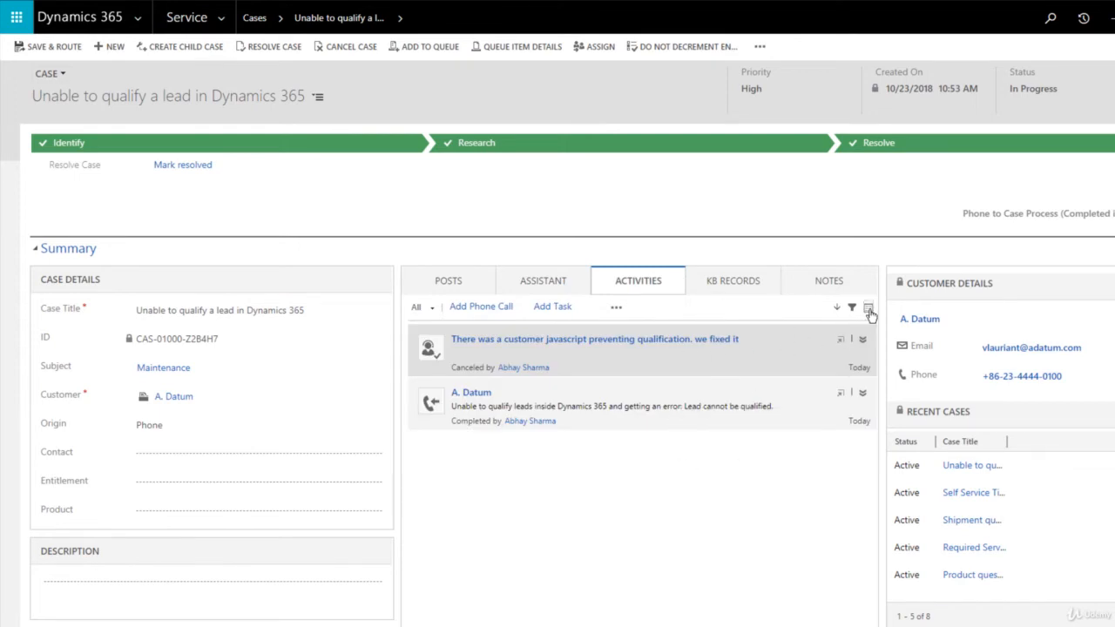
Check which further activity types can be added to the case, without adding one.
{"action": "left_click", "coordinate": [616, 311]}
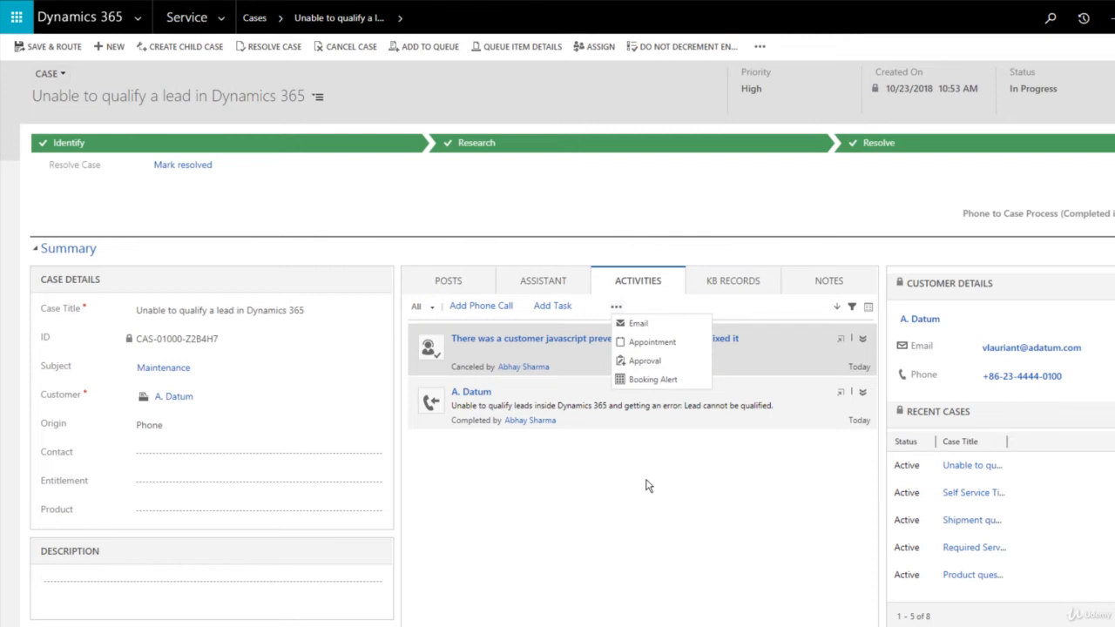
{"action": "left_click", "coordinate": [594, 450]}
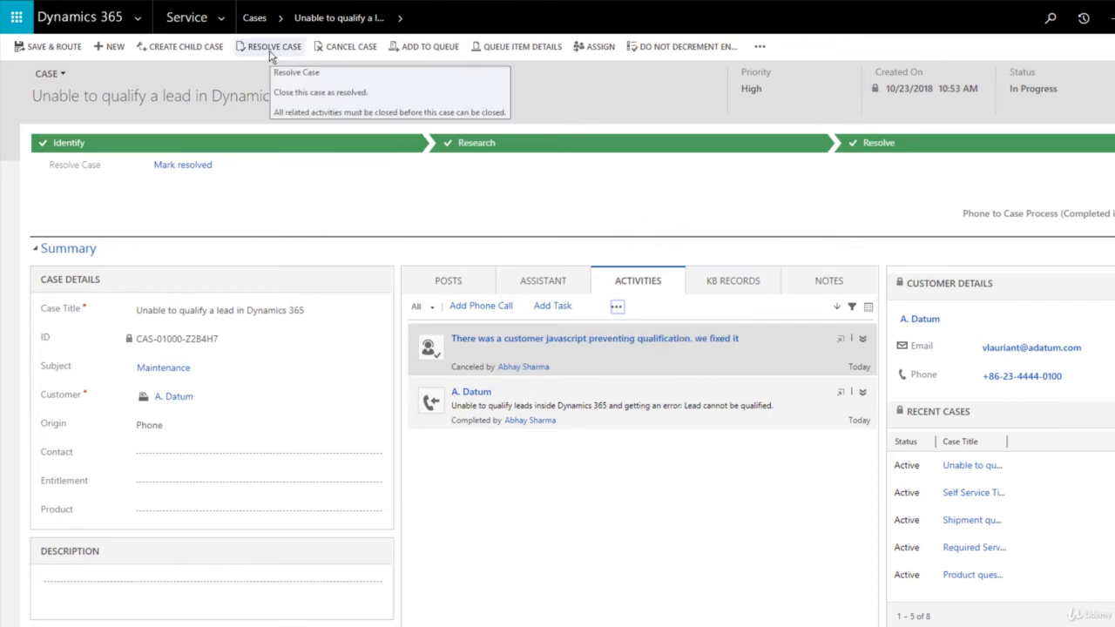
{"action": "left_click_drag", "start_coordinate": [272, 49], "coordinate": [281, 87]}
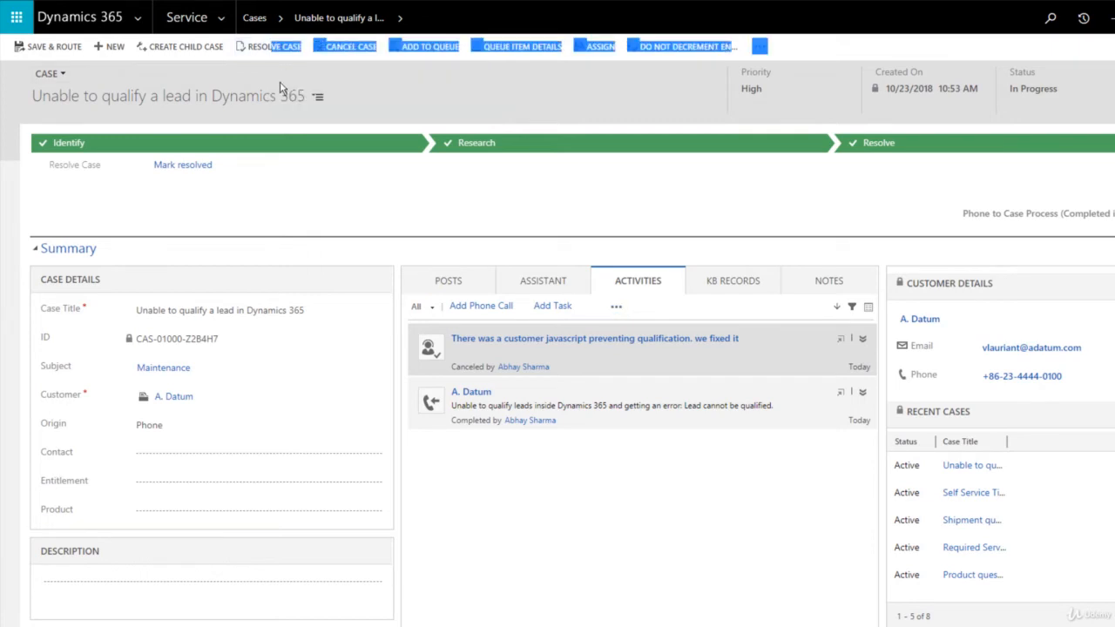
{"action": "left_click", "coordinate": [341, 82]}
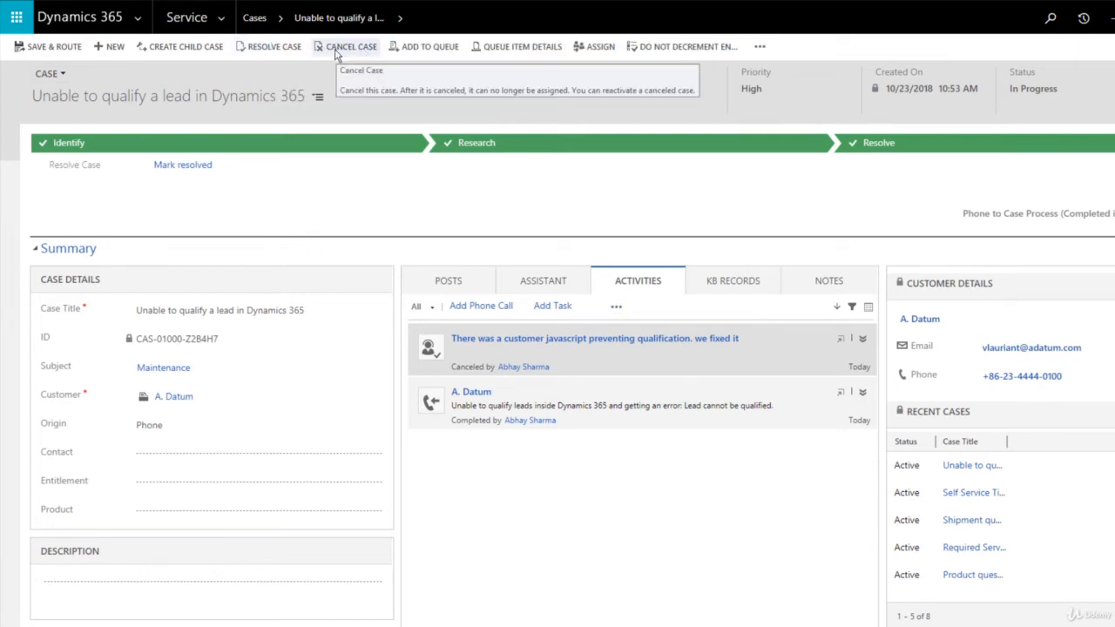
Resolve the case again with type Problem Solved, resolution "Resolved finally" and 2 hours of billable time.
{"action": "left_click", "coordinate": [265, 46]}
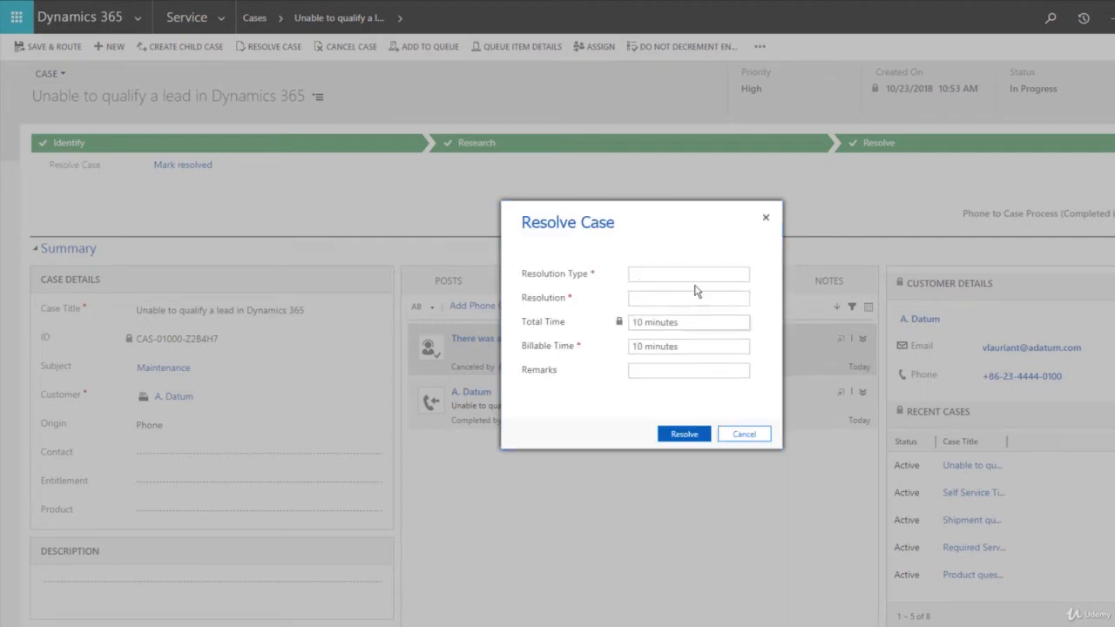
{"action": "left_click", "coordinate": [671, 301]}
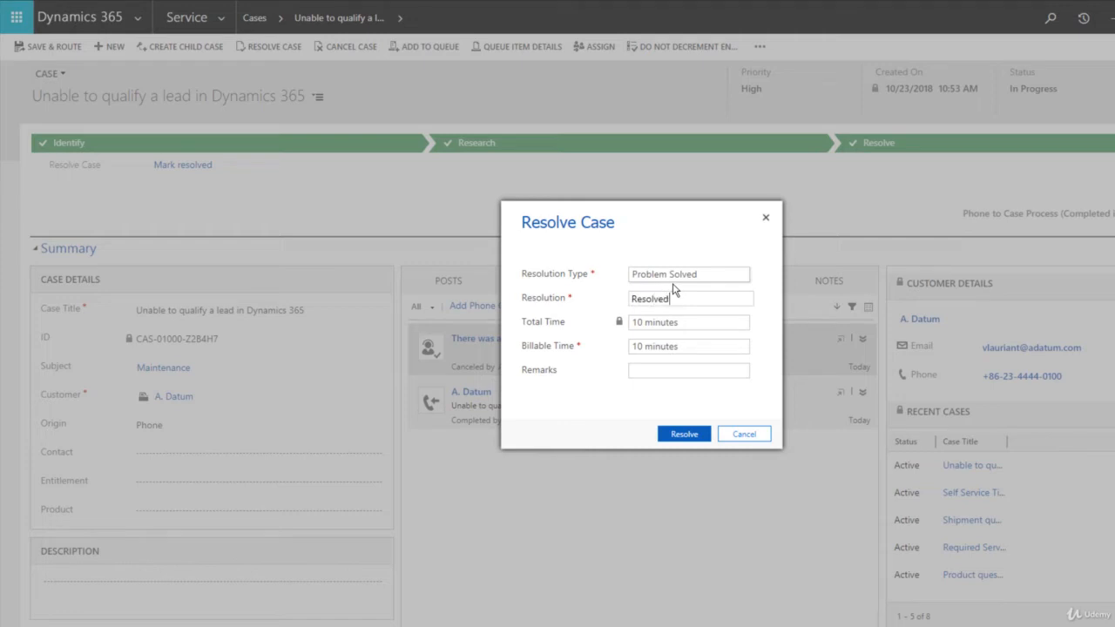
{"action": "type", "text": "Resolved finally"}
{"action": "left_click", "coordinate": [742, 348]}
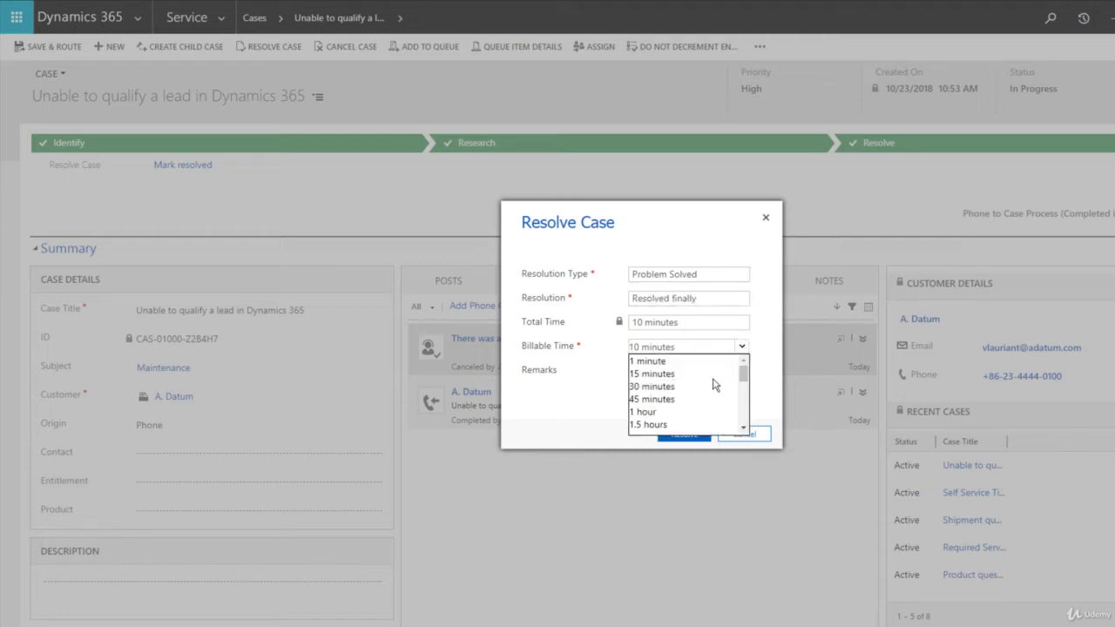
{"action": "scroll", "coordinate": [692, 393], "scroll_direction": "down", "scroll_amount": 3}
{"action": "left_click", "coordinate": [659, 384]}
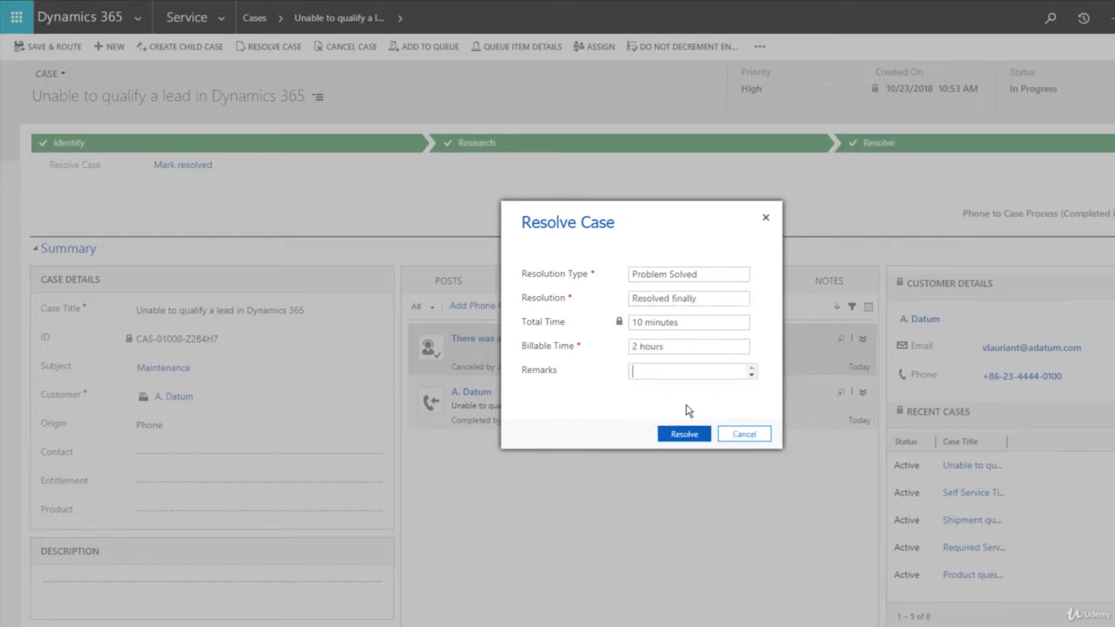
{"action": "left_click", "coordinate": [693, 439]}
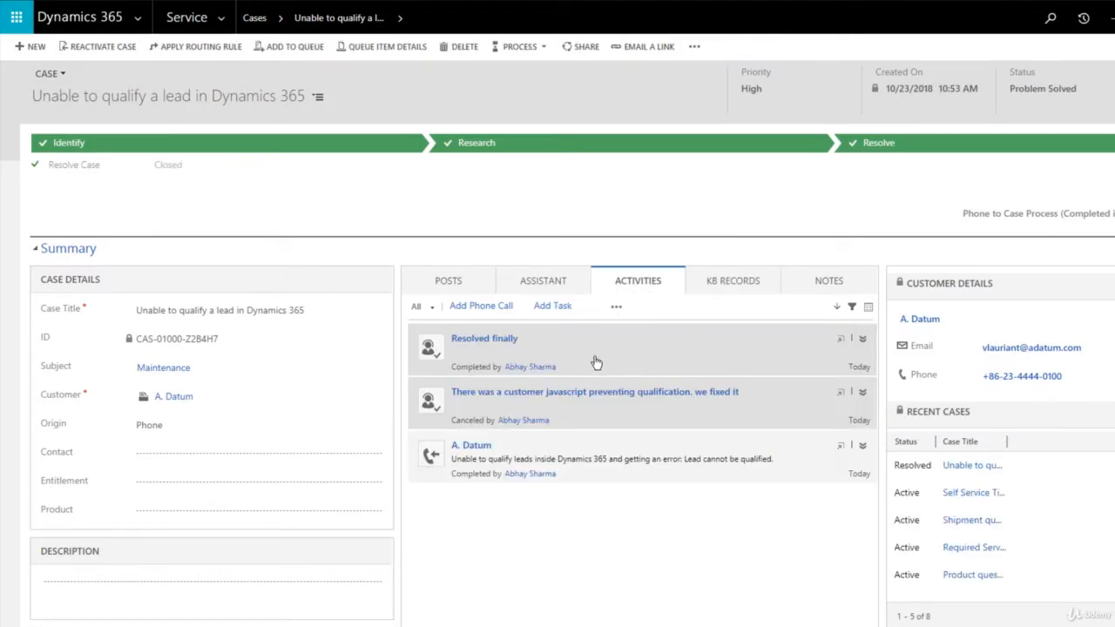
View the "Resolved finally" resolution record, and return to the case to check its activities and knowledge base records.
{"action": "left_click", "coordinate": [491, 347]}
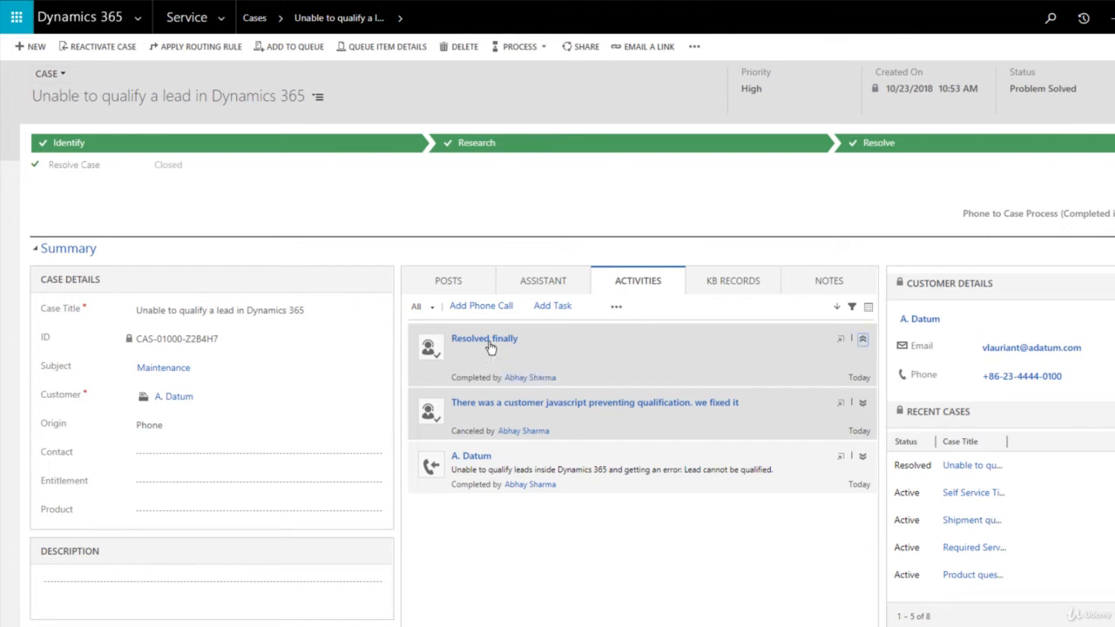
{"action": "left_click", "coordinate": [841, 342]}
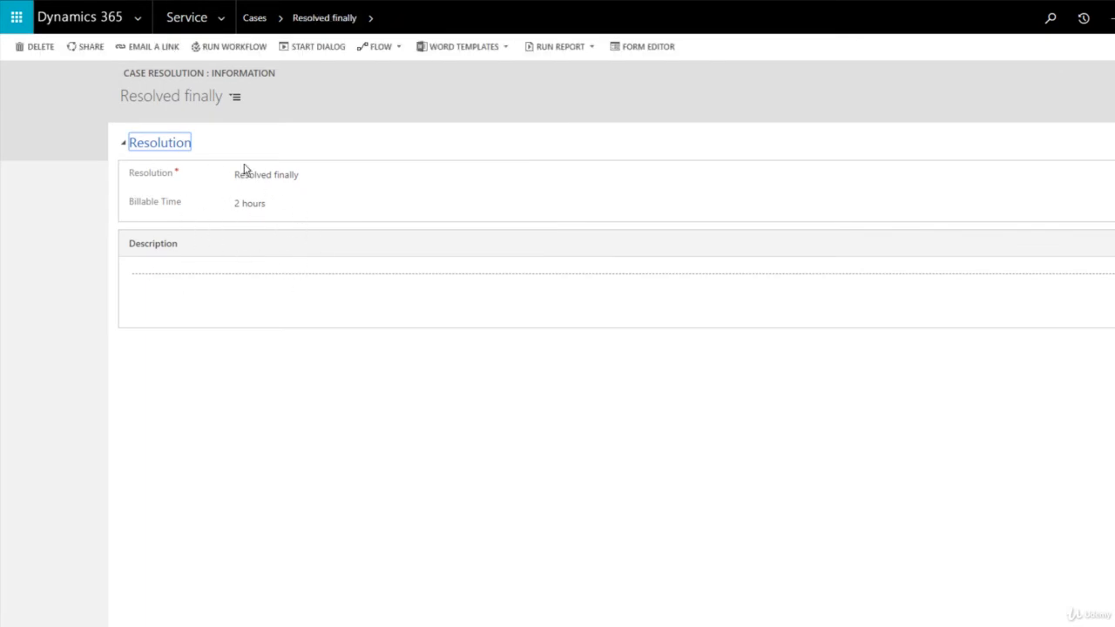
{"action": "left_click", "coordinate": [52, 1]}
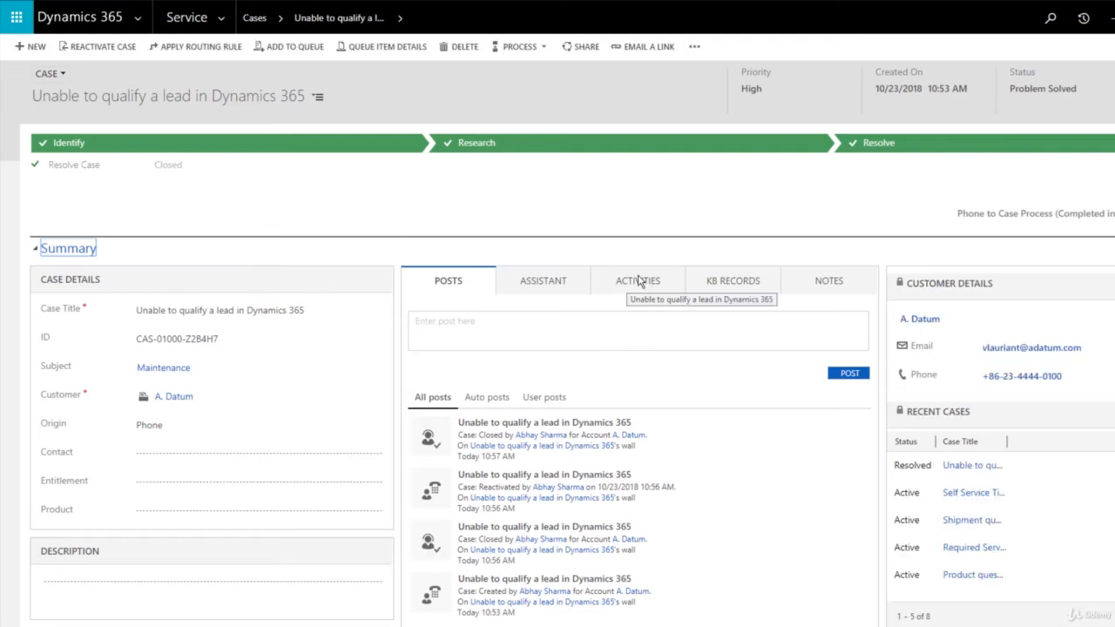
{"action": "left_click", "coordinate": [651, 287]}
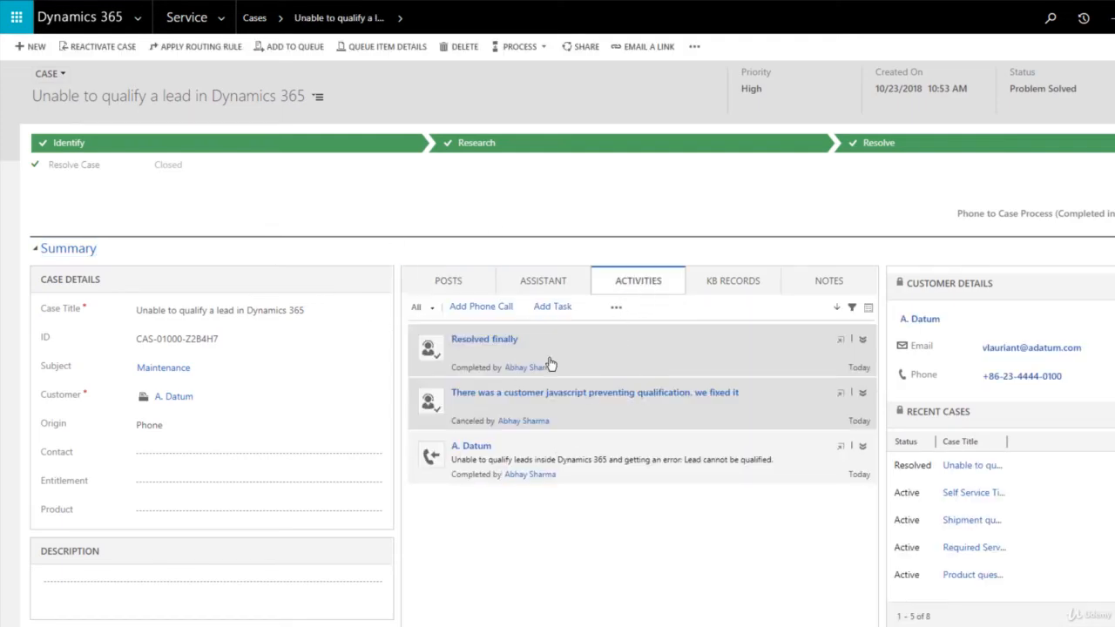
{"action": "left_click", "coordinate": [747, 287]}
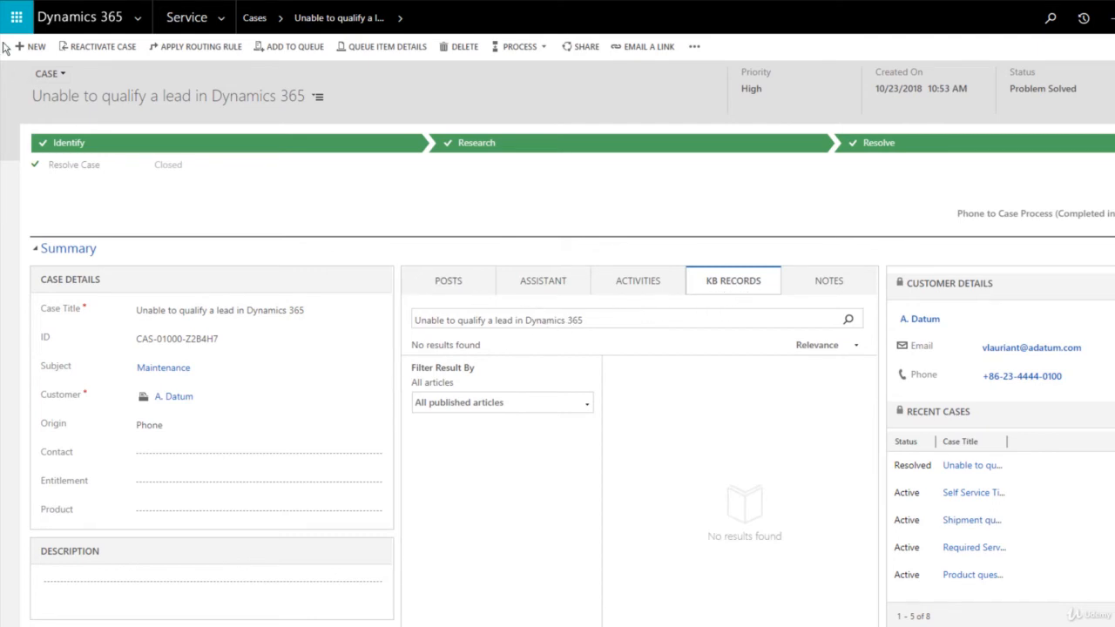
Create and save a new case titled "Test Case" for the customer A. Datum.
{"action": "left_click", "coordinate": [32, 50]}
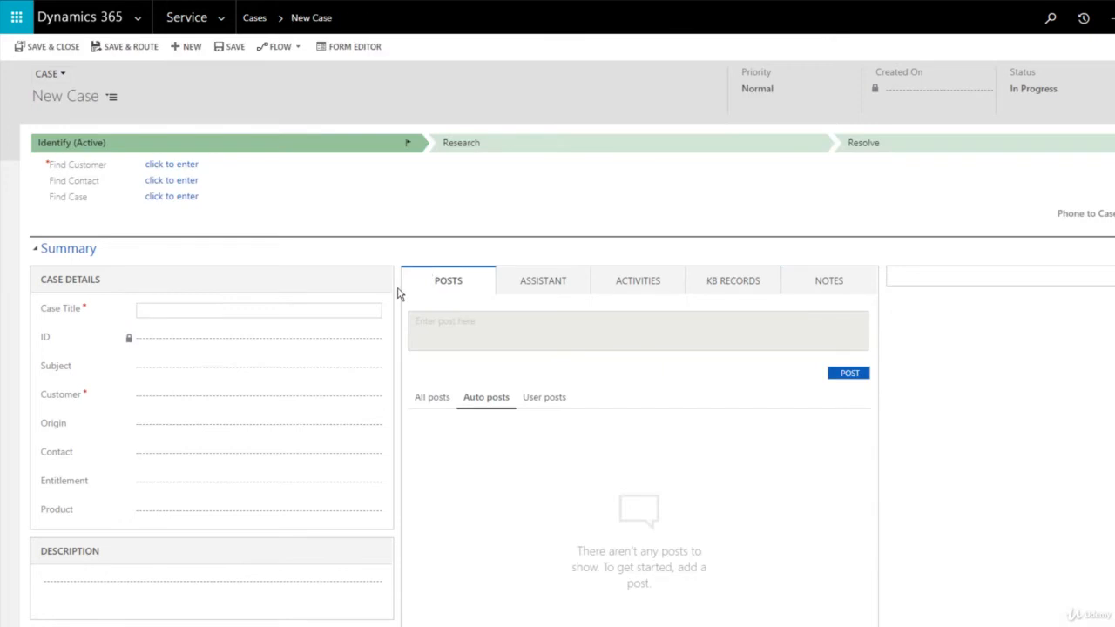
{"action": "type", "text": "Test Case"}
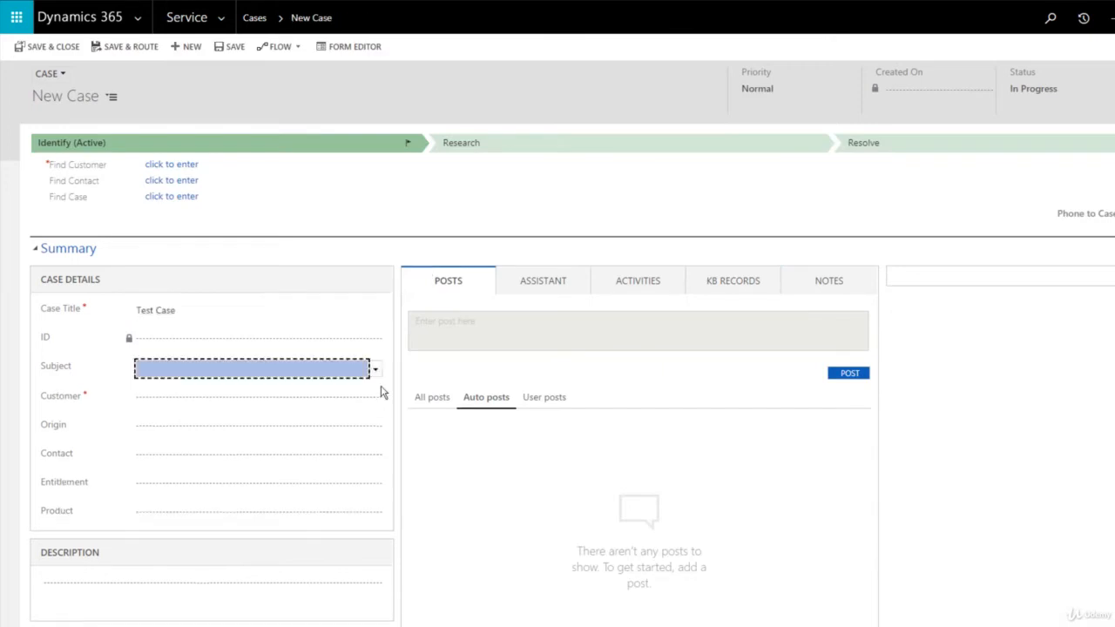
{"action": "left_click", "coordinate": [374, 397]}
{"action": "left_click", "coordinate": [256, 425]}
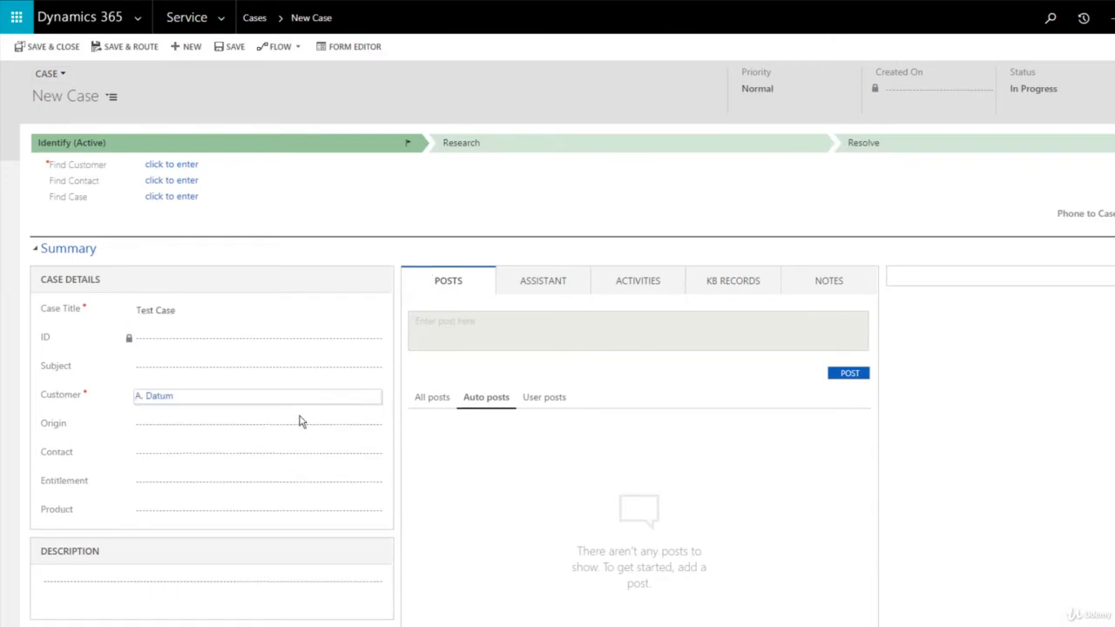
{"action": "key", "text": "ctrl+s"}
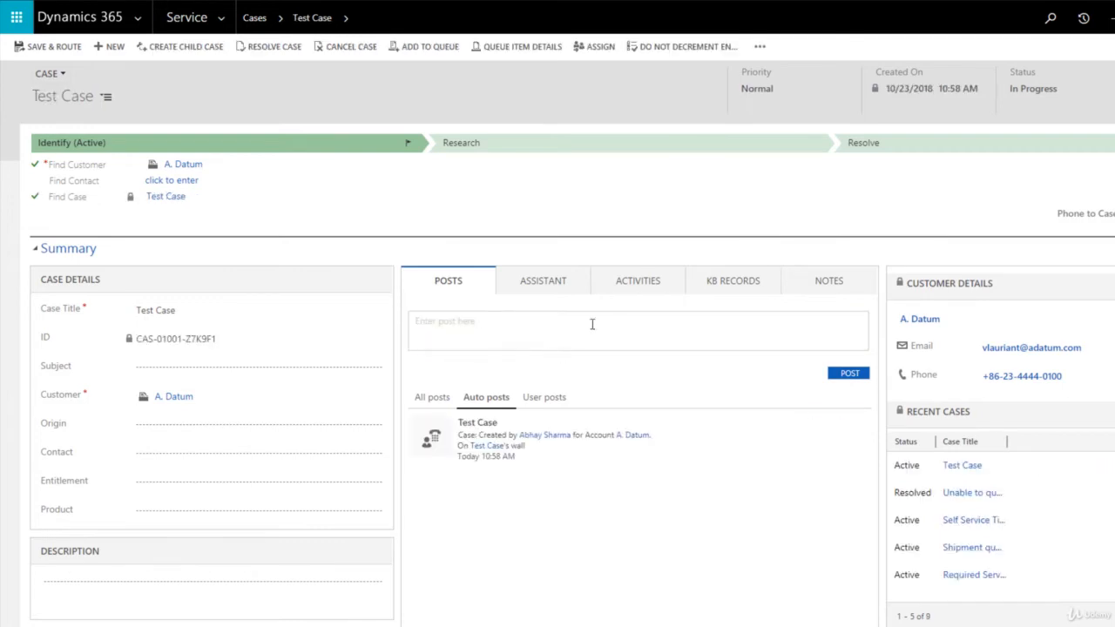
Read the suggested knowledge base article Booking Travel in its expanded view, and link it to the test case.
{"action": "left_click", "coordinate": [718, 287]}
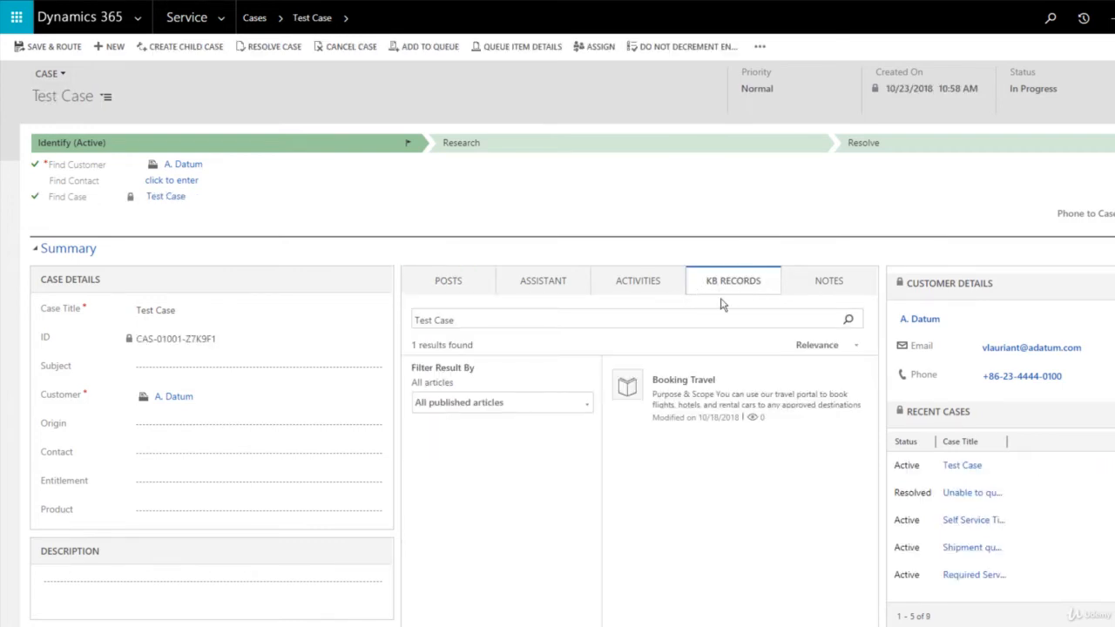
{"action": "left_click_drag", "start_coordinate": [479, 321], "coordinate": [417, 320]}
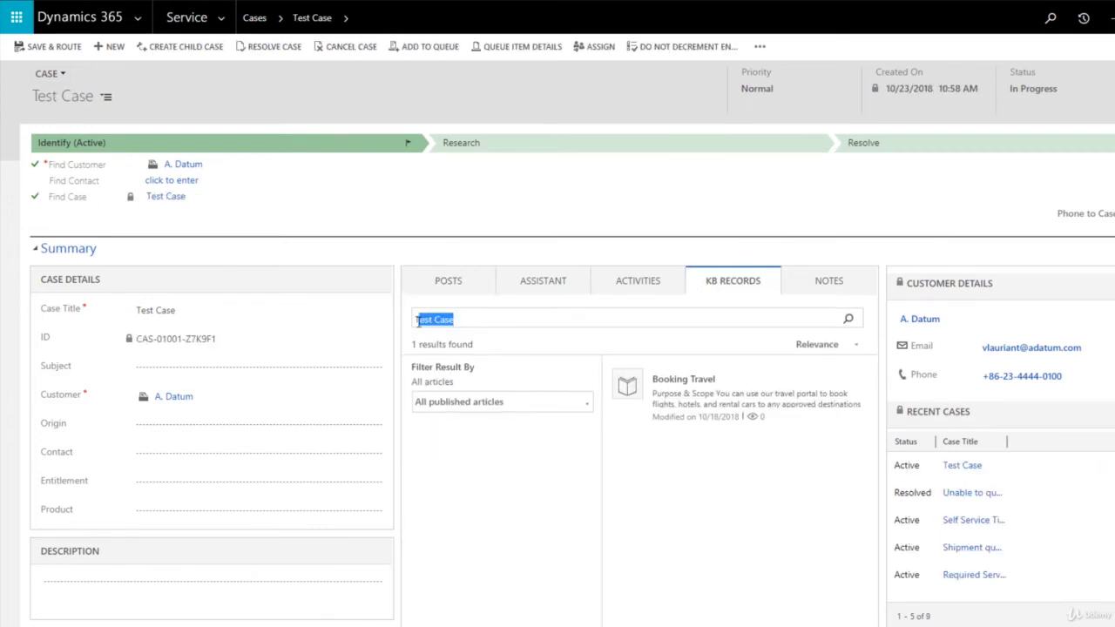
{"action": "left_click", "coordinate": [643, 438]}
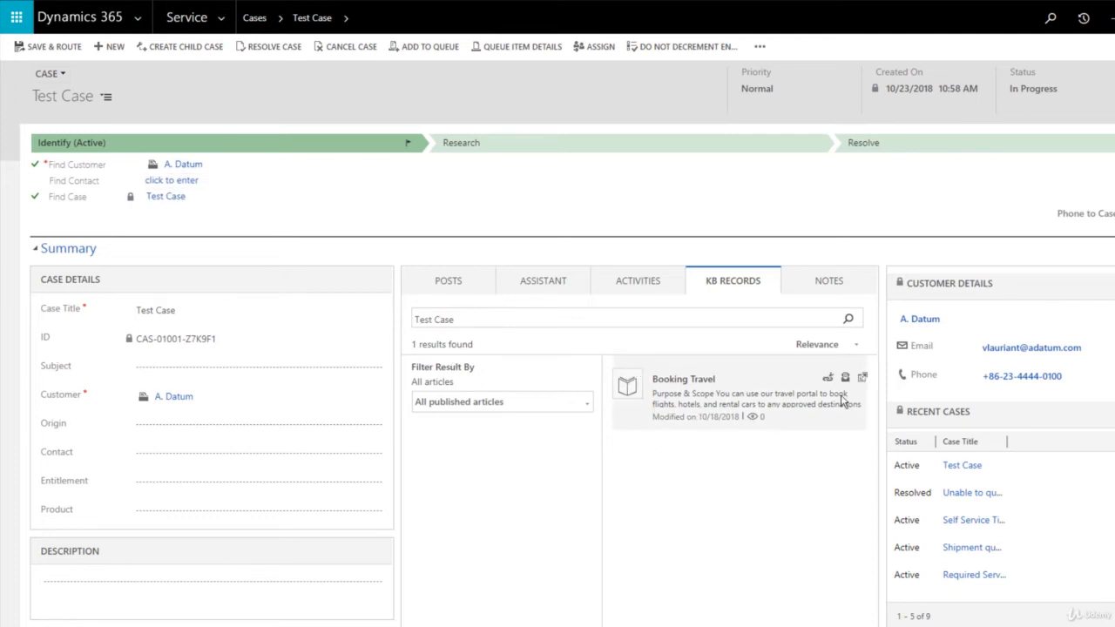
{"action": "left_click", "coordinate": [860, 381]}
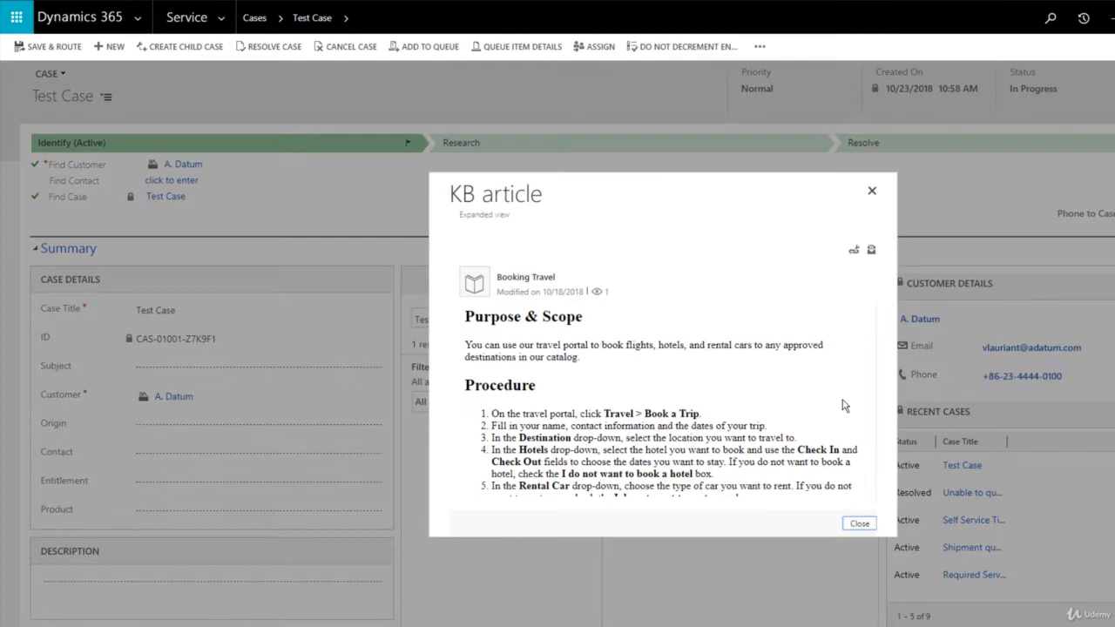
{"action": "left_click", "coordinate": [872, 192]}
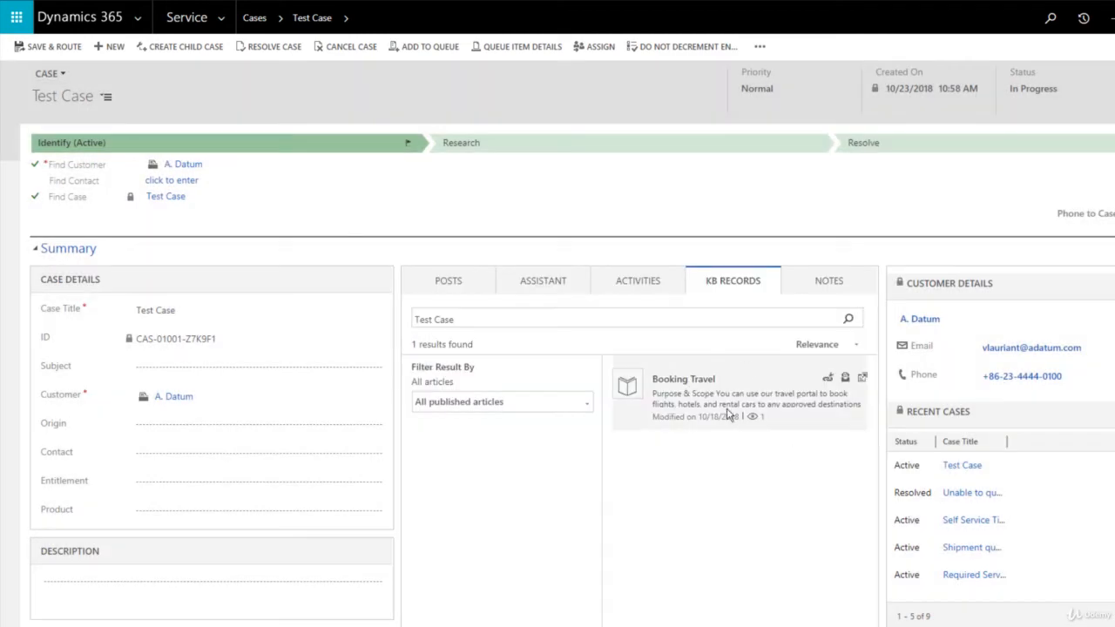
{"action": "left_click", "coordinate": [826, 381]}
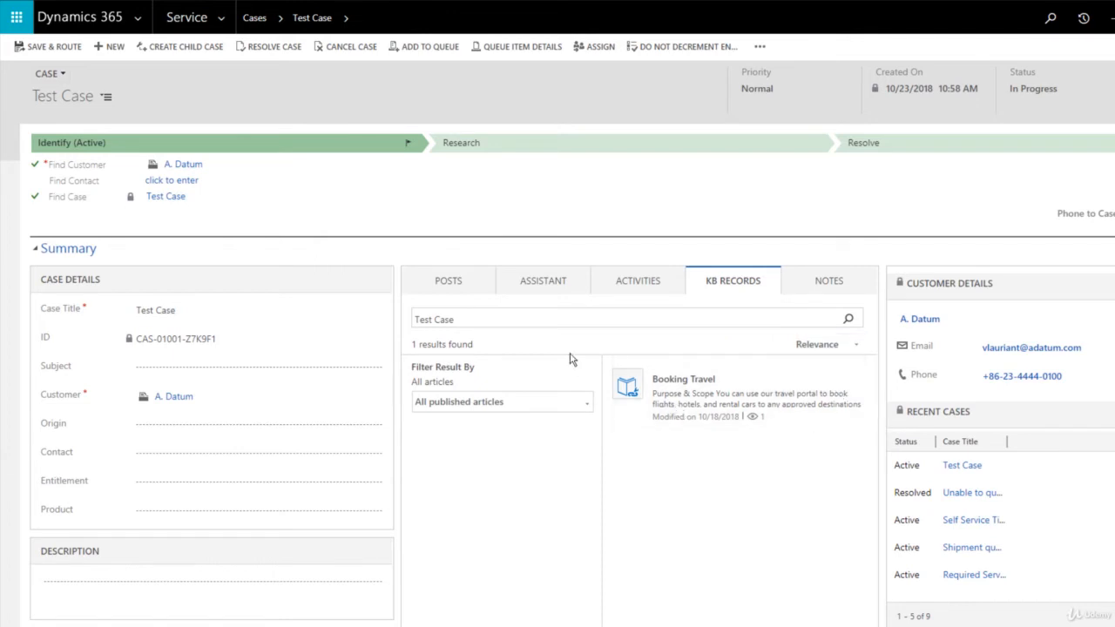
Clear the knowledge base search, search the published articles for "a" and look through the results.
{"action": "triple_click", "coordinate": [714, 319]}
{"action": "key", "text": "BackSpace"}
{"action": "left_click", "coordinate": [848, 320]}
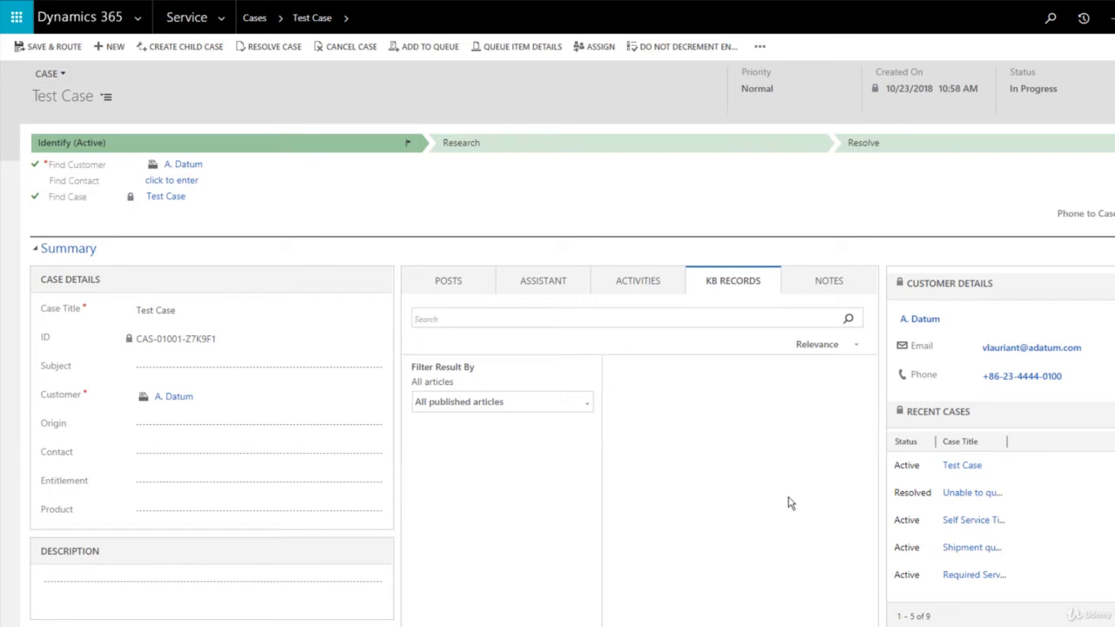
{"action": "left_click", "coordinate": [673, 317]}
{"action": "key", "text": "Return"}
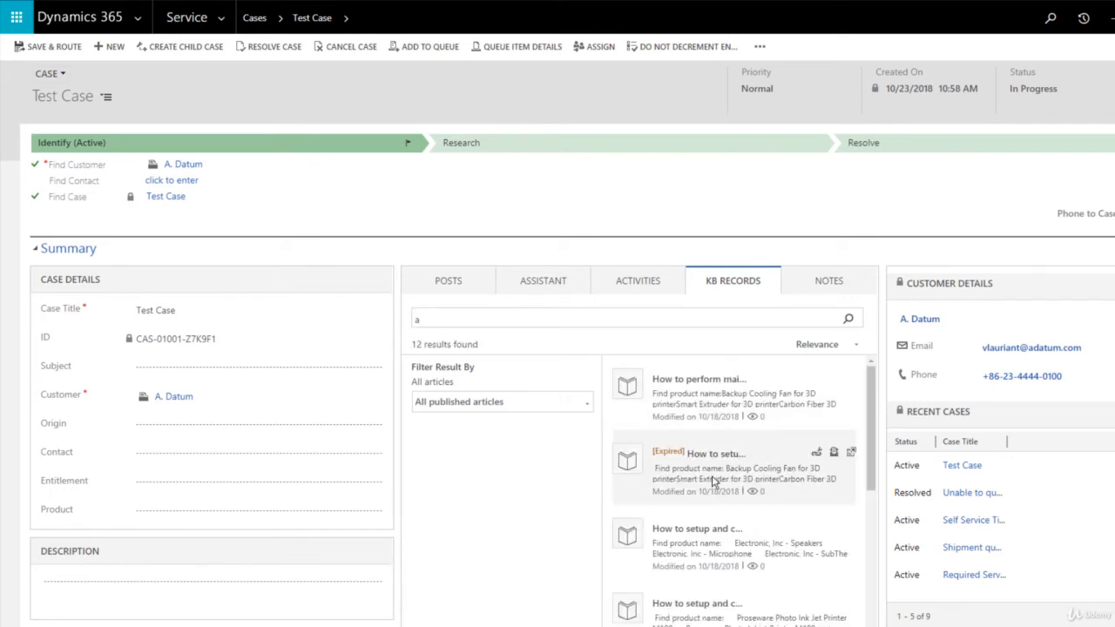
{"action": "scroll", "coordinate": [723, 488], "scroll_direction": "down", "scroll_amount": 2}
{"action": "scroll", "coordinate": [723, 523], "scroll_direction": "down", "scroll_amount": 2}
{"action": "scroll", "coordinate": [697, 540], "scroll_direction": "up", "scroll_amount": 5}
Open the service calendar and show it by month from the start of October 2018.
{"action": "left_click", "coordinate": [218, 17]}
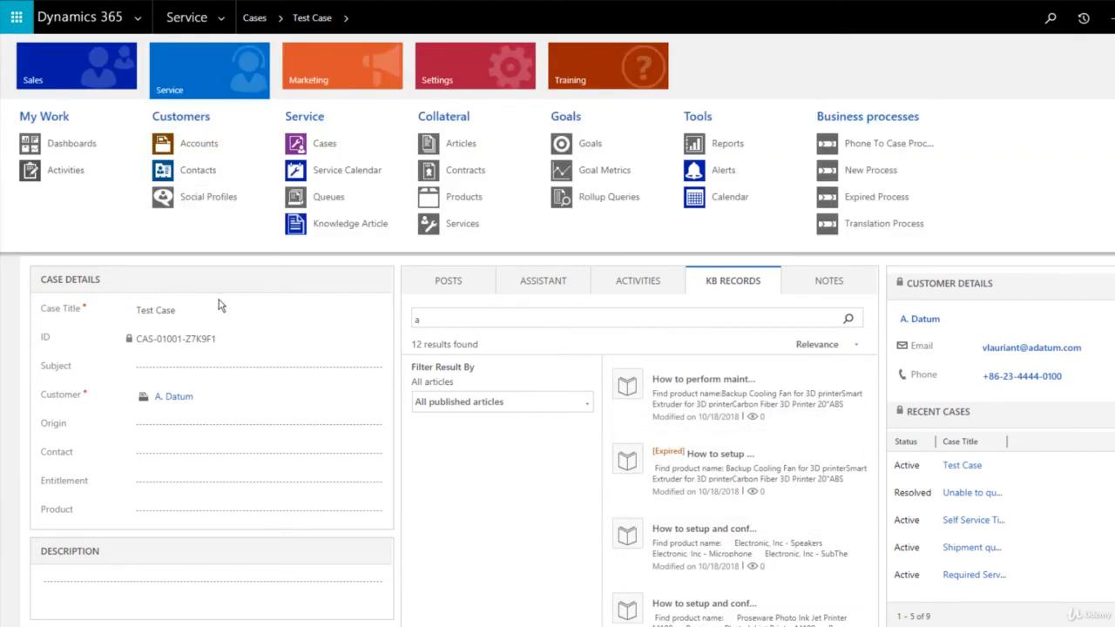
{"action": "left_click", "coordinate": [350, 174]}
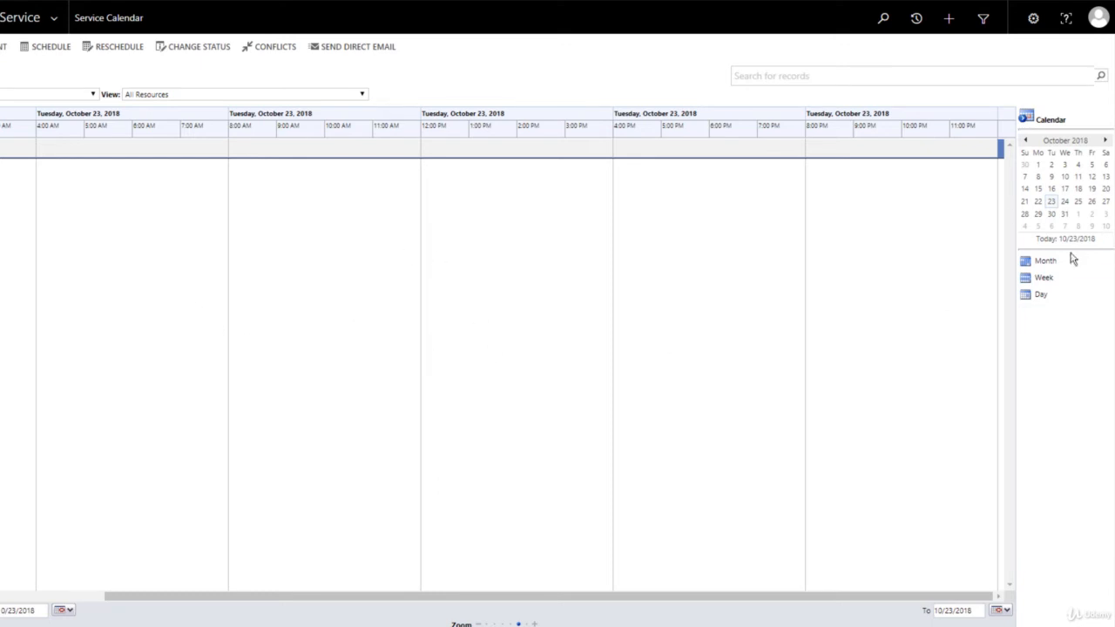
{"action": "left_click", "coordinate": [1043, 260]}
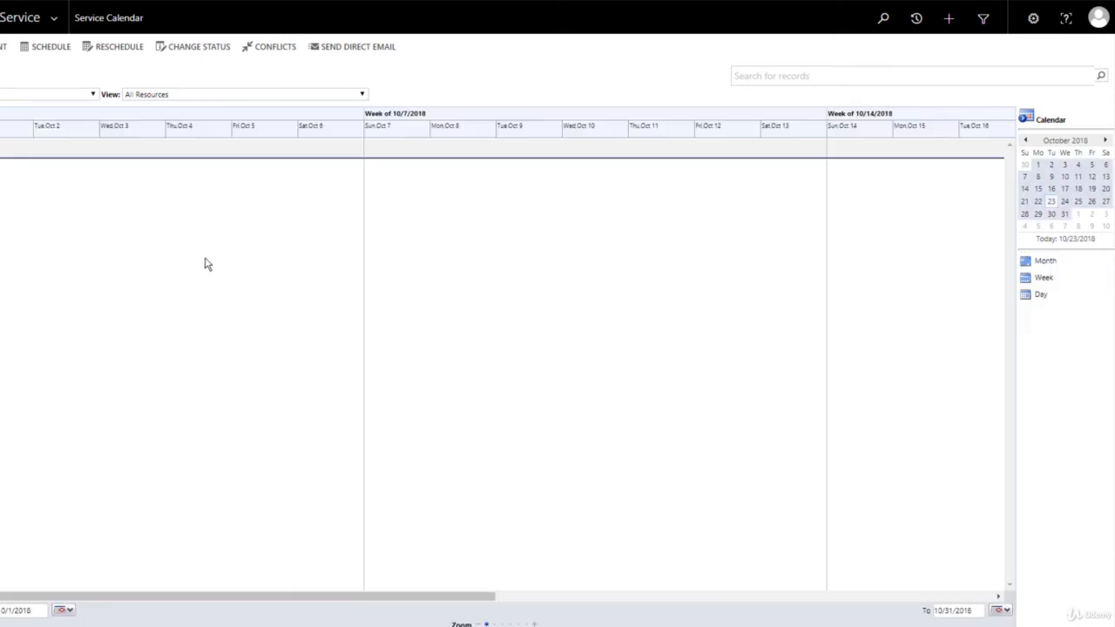
{"action": "left_click_drag", "start_coordinate": [266, 599], "coordinate": [226, 599]}
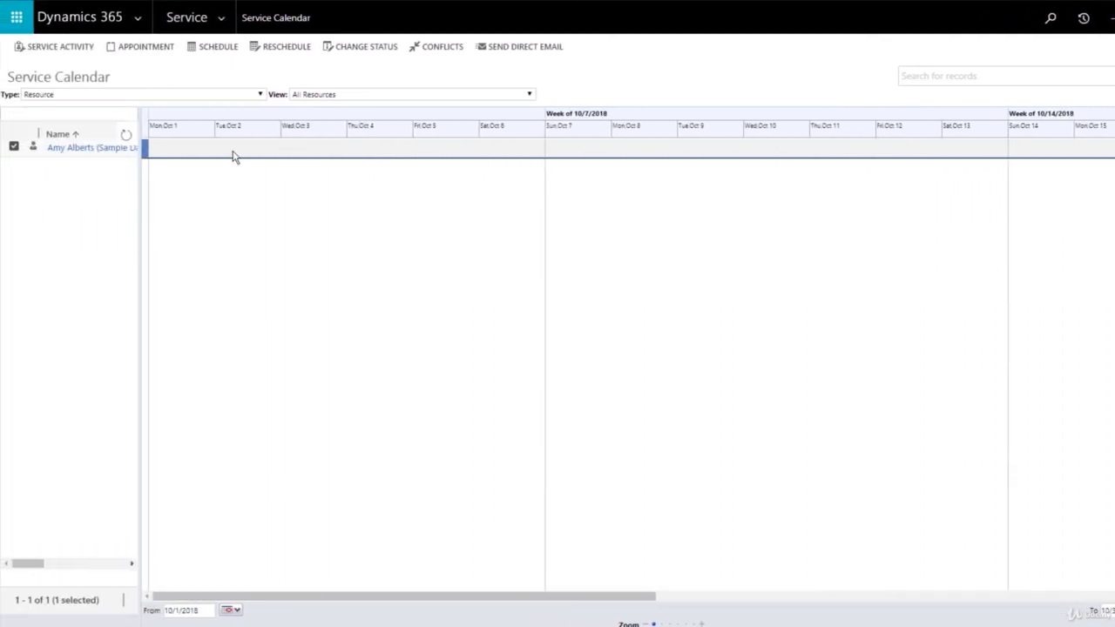
Try to find available times for a new service activity without choosing a service, and cancel the scheduling.
{"action": "left_click", "coordinate": [215, 53]}
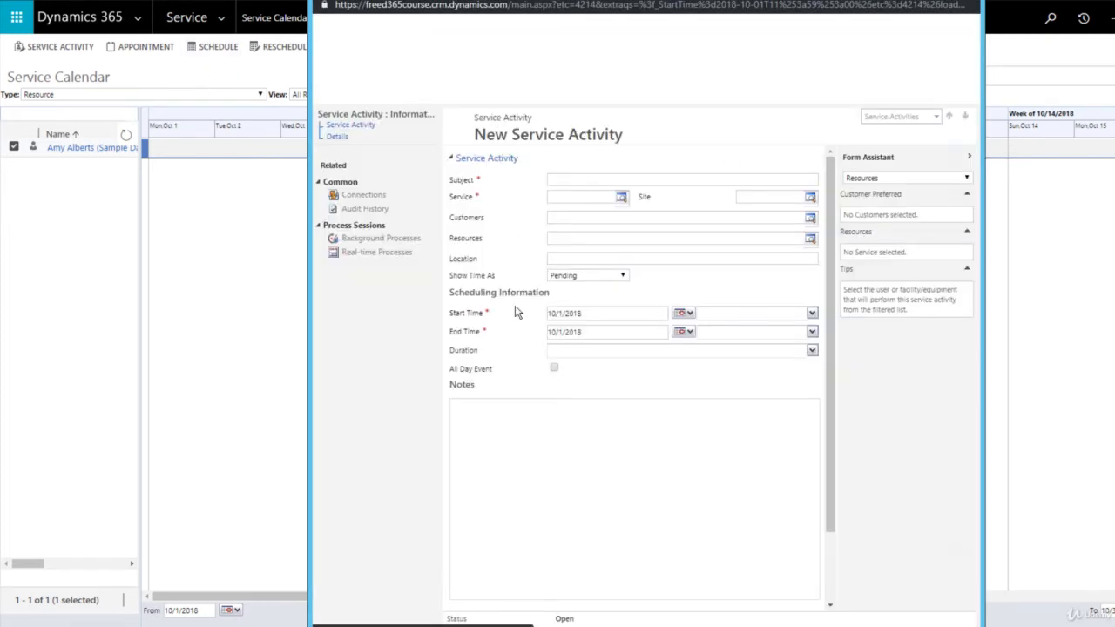
{"action": "left_click", "coordinate": [621, 197]}
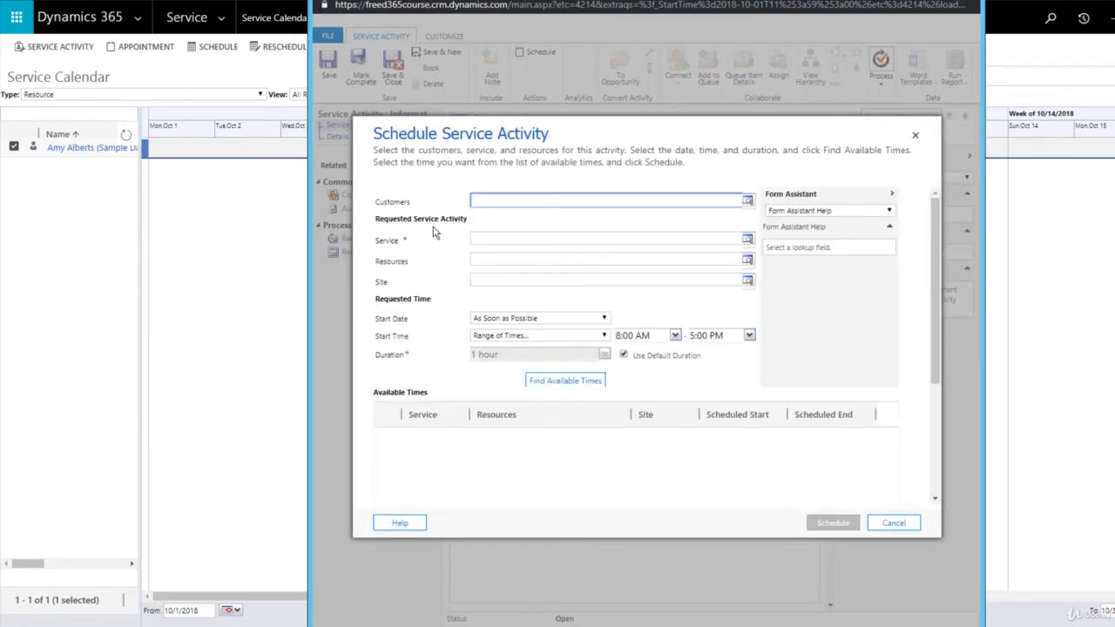
{"action": "left_click", "coordinate": [575, 382]}
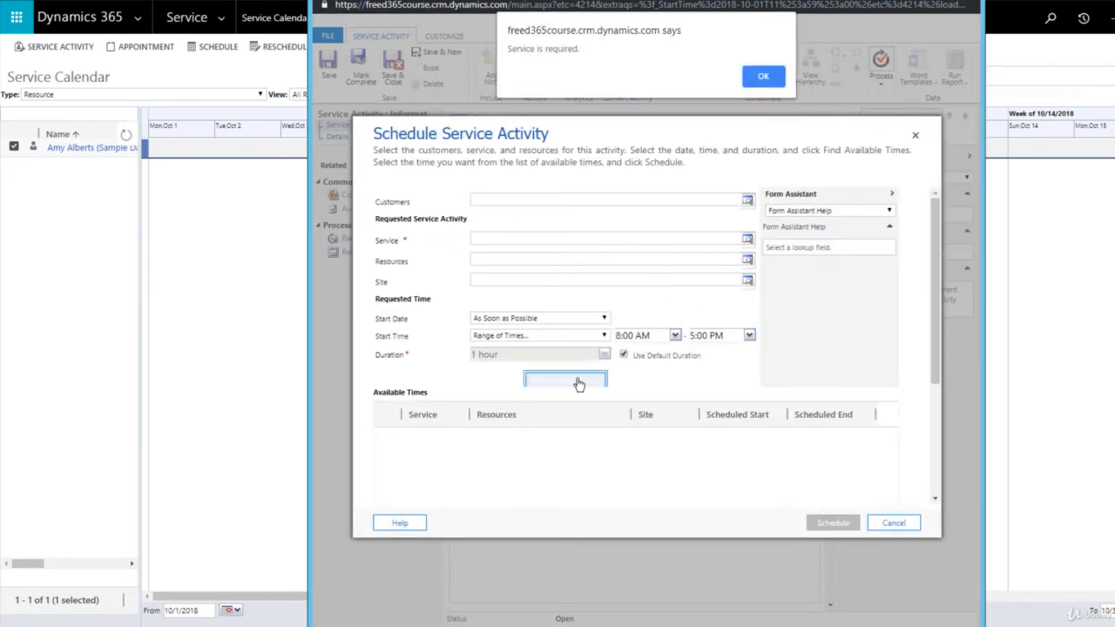
{"action": "left_click", "coordinate": [765, 80]}
{"action": "left_click", "coordinate": [575, 240]}
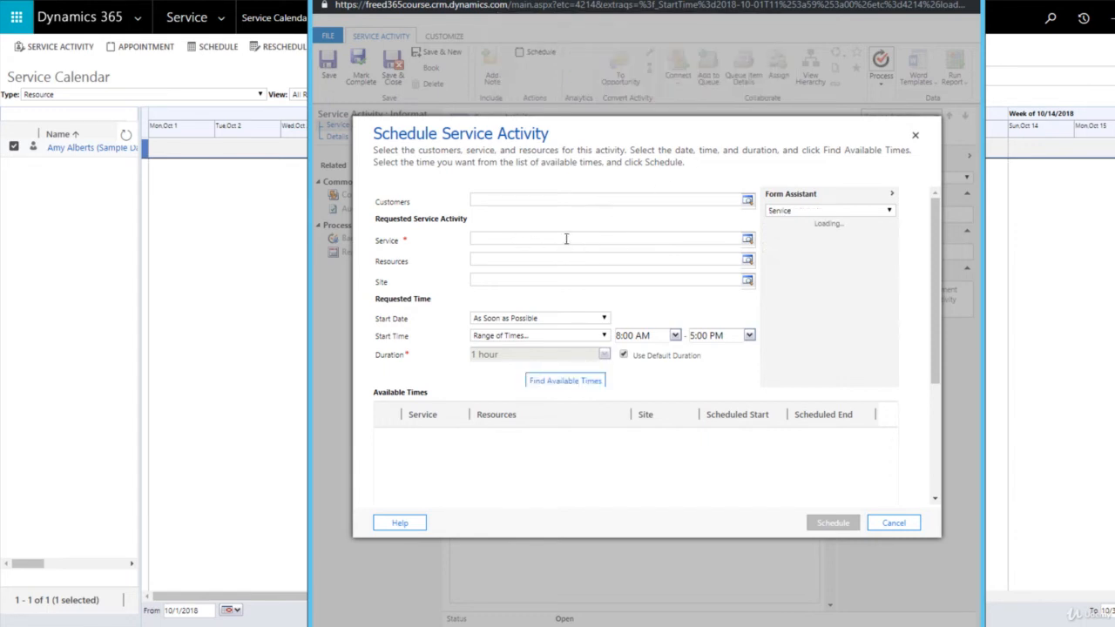
{"action": "left_click", "coordinate": [507, 238]}
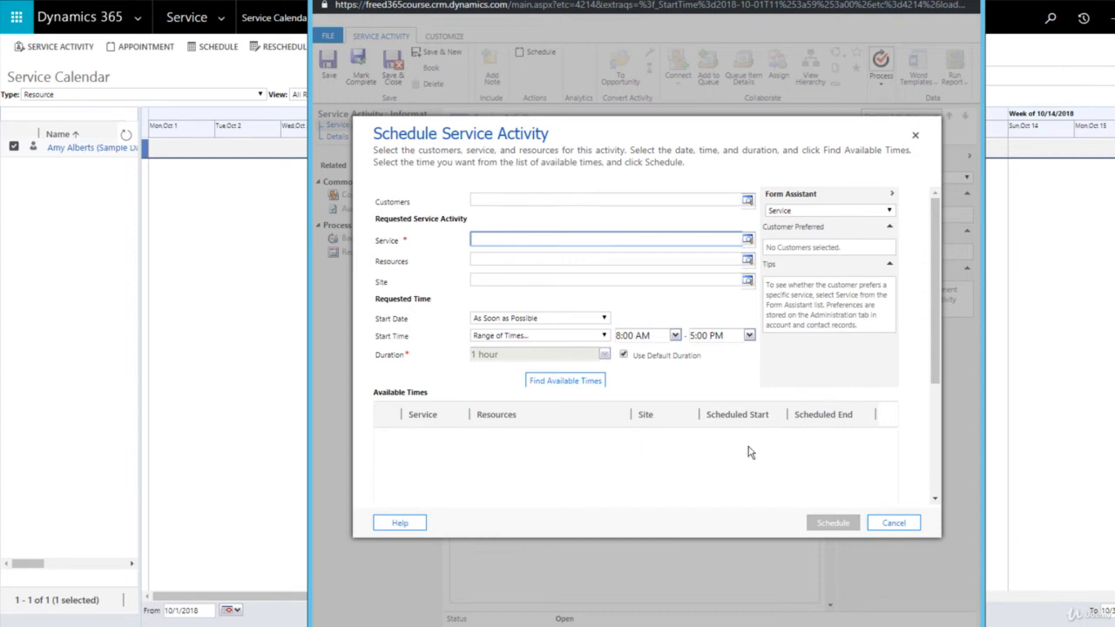
{"action": "left_click", "coordinate": [904, 523]}
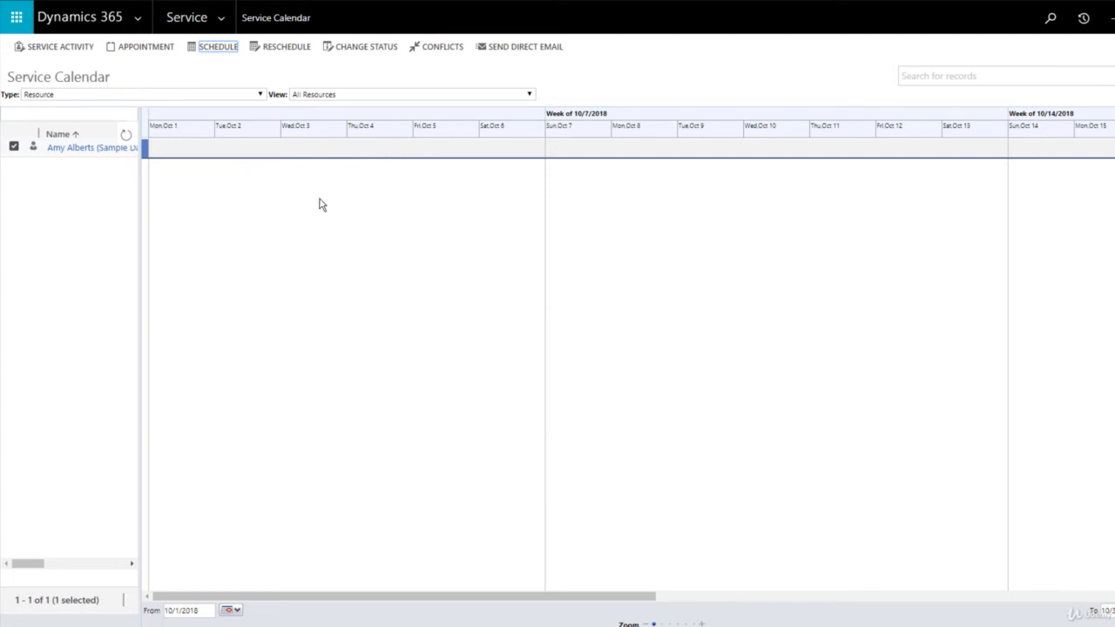
Return from the service calendar to the list of active cases.
{"action": "left_click", "coordinate": [228, 22]}
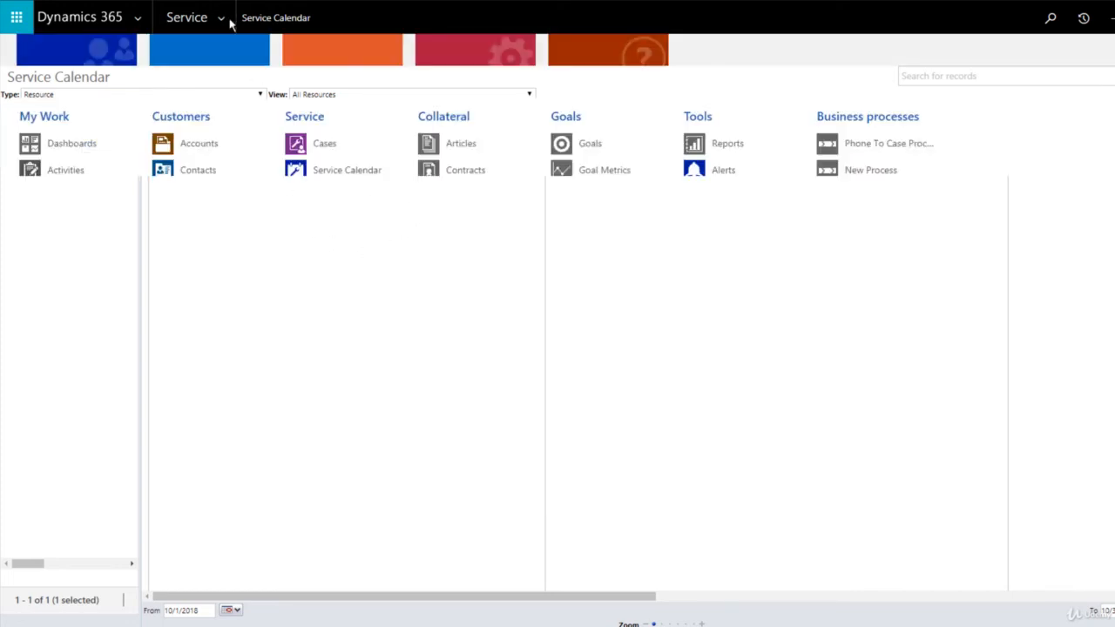
{"action": "left_click", "coordinate": [438, 417]}
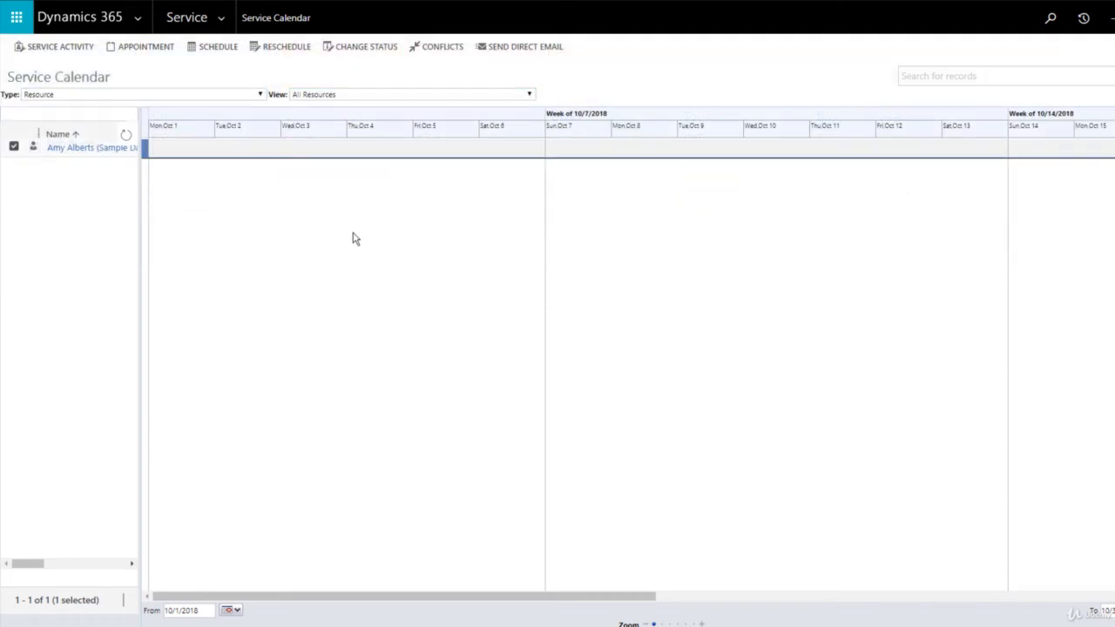
{"action": "left_click", "coordinate": [224, 20]}
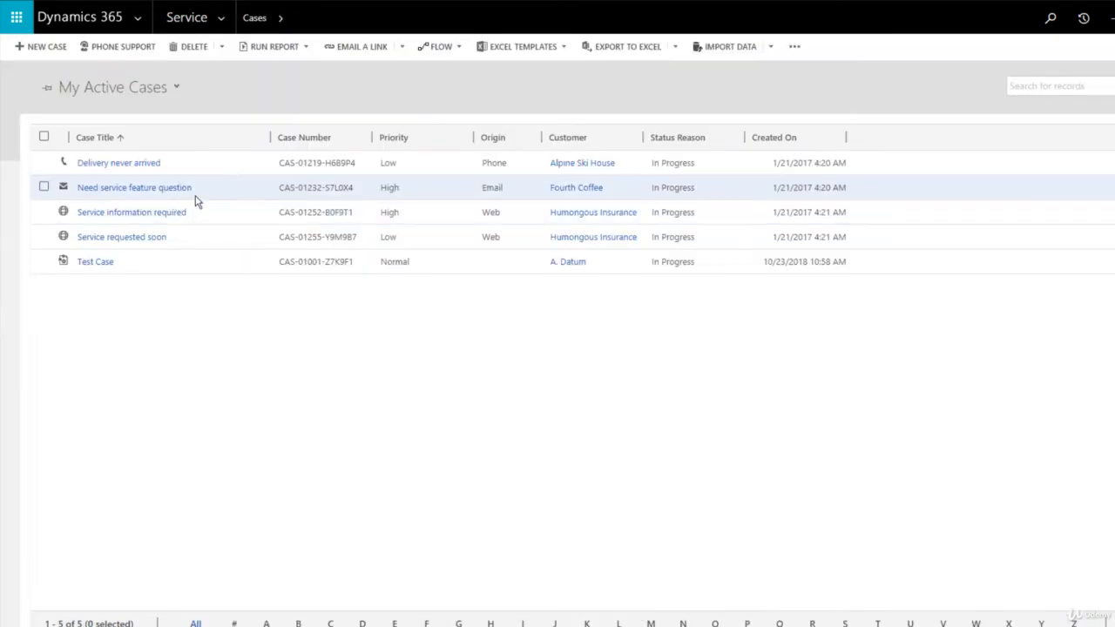
Go from the active cases to the list of active queues in the Business Management settings.
{"action": "left_click", "coordinate": [201, 187]}
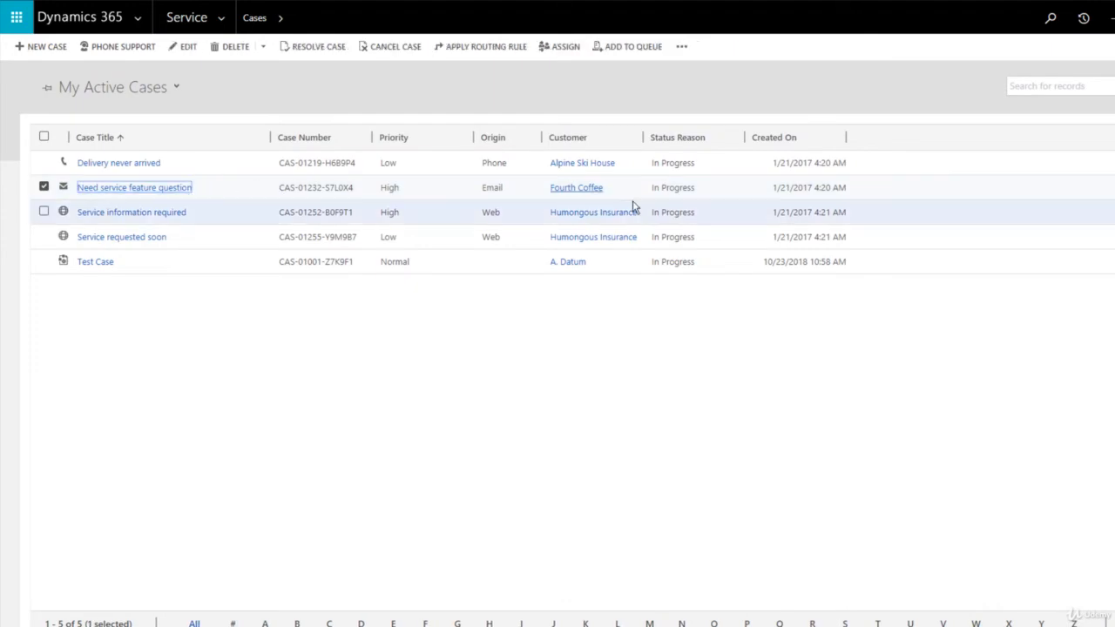
{"action": "left_click", "coordinate": [219, 17]}
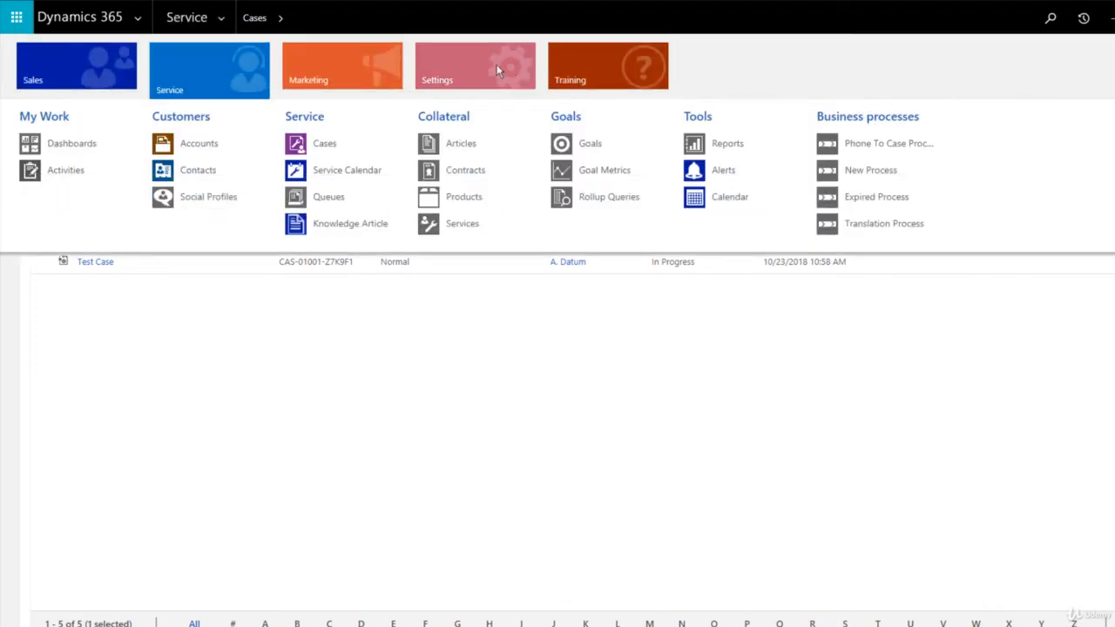
{"action": "left_click", "coordinate": [476, 79]}
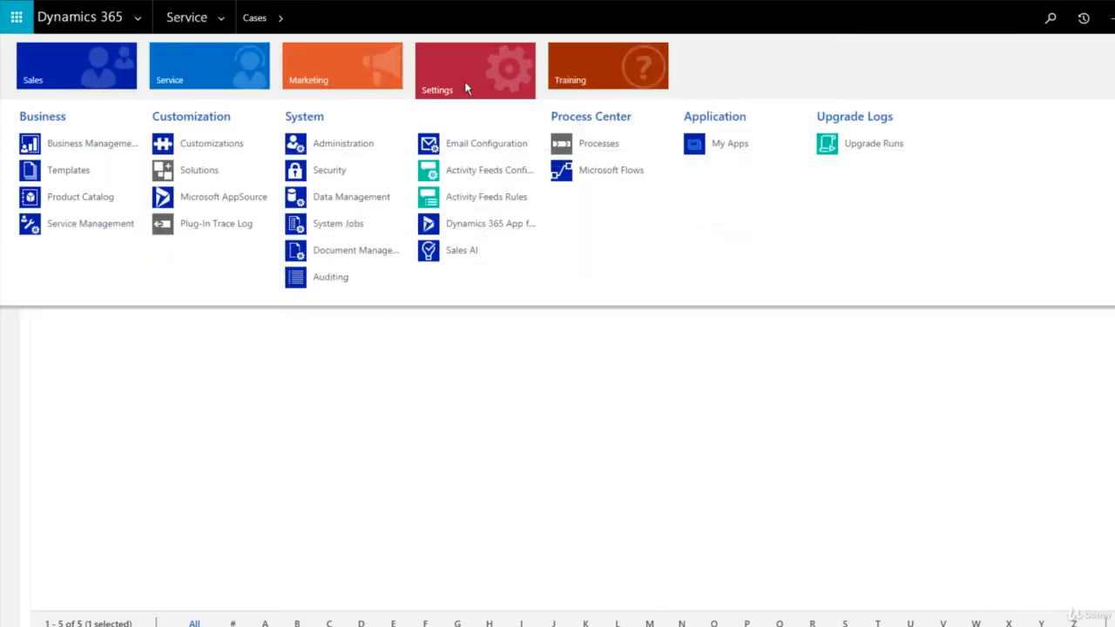
{"action": "left_click", "coordinate": [78, 150]}
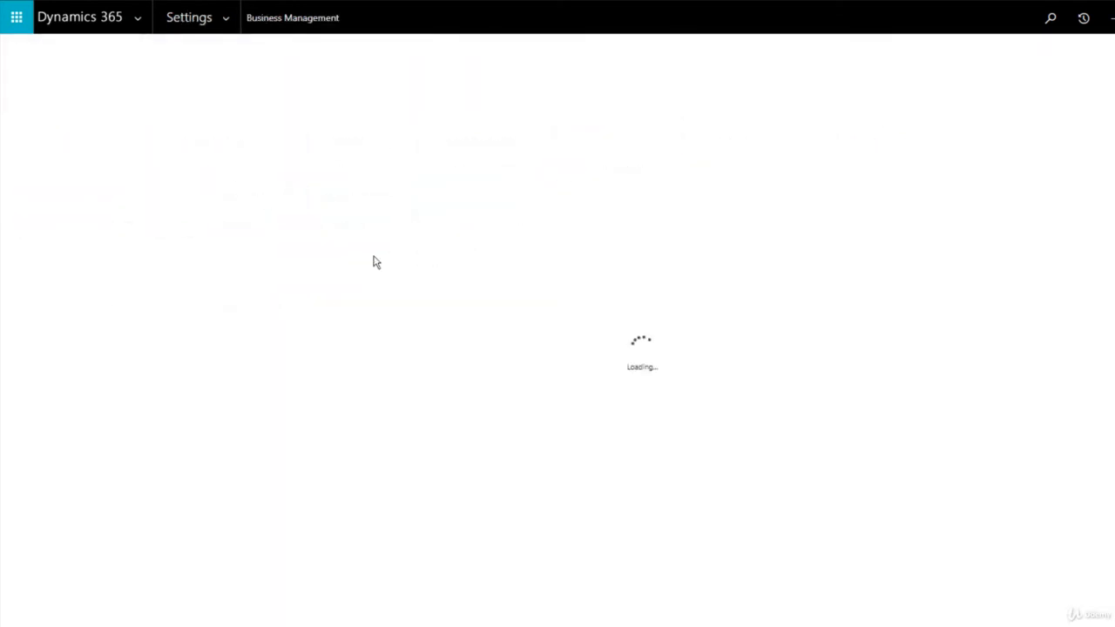
{"action": "left_click", "coordinate": [85, 197]}
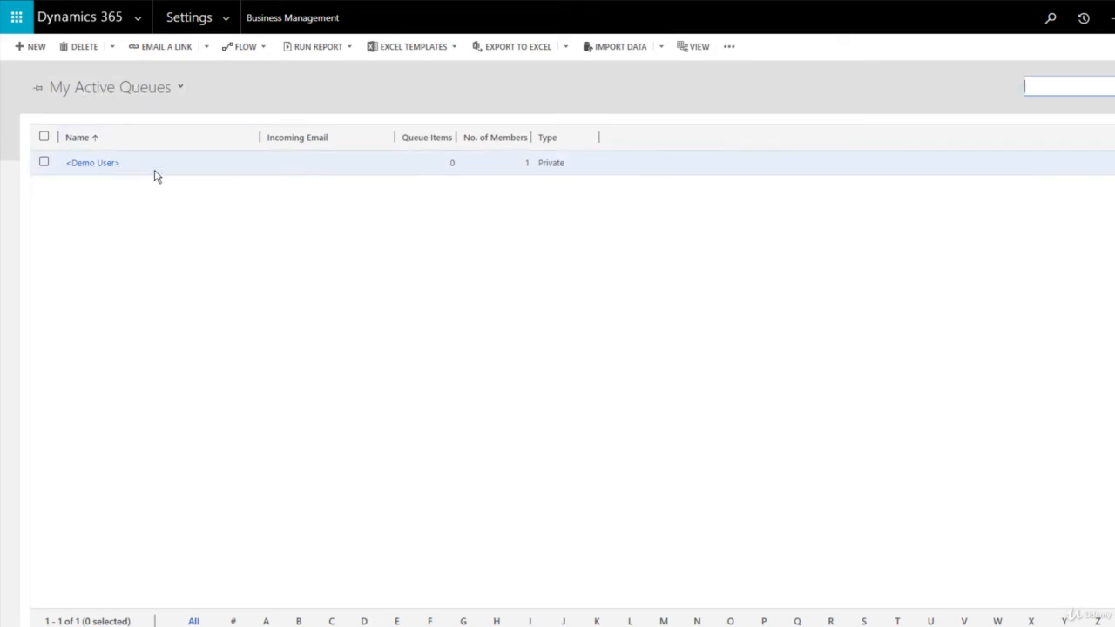
Create and save a new queue named High Priority Cases with the type Public.
{"action": "left_click", "coordinate": [35, 48]}
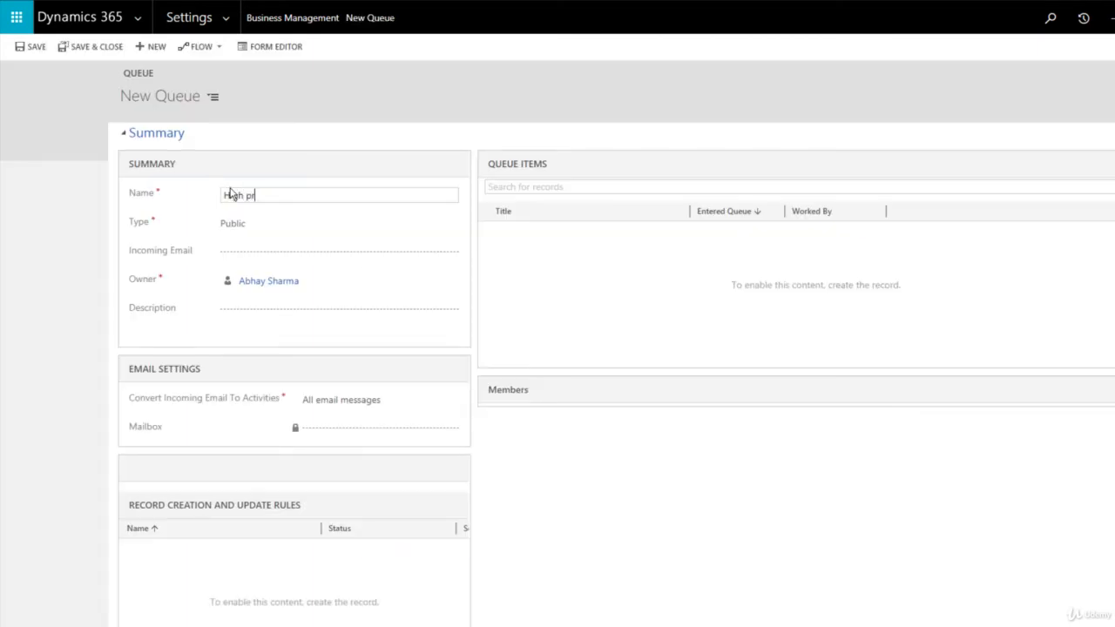
{"action": "left_click", "coordinate": [230, 194]}
{"action": "type", "text": "High Priority Cases"}
{"action": "left_click", "coordinate": [247, 221]}
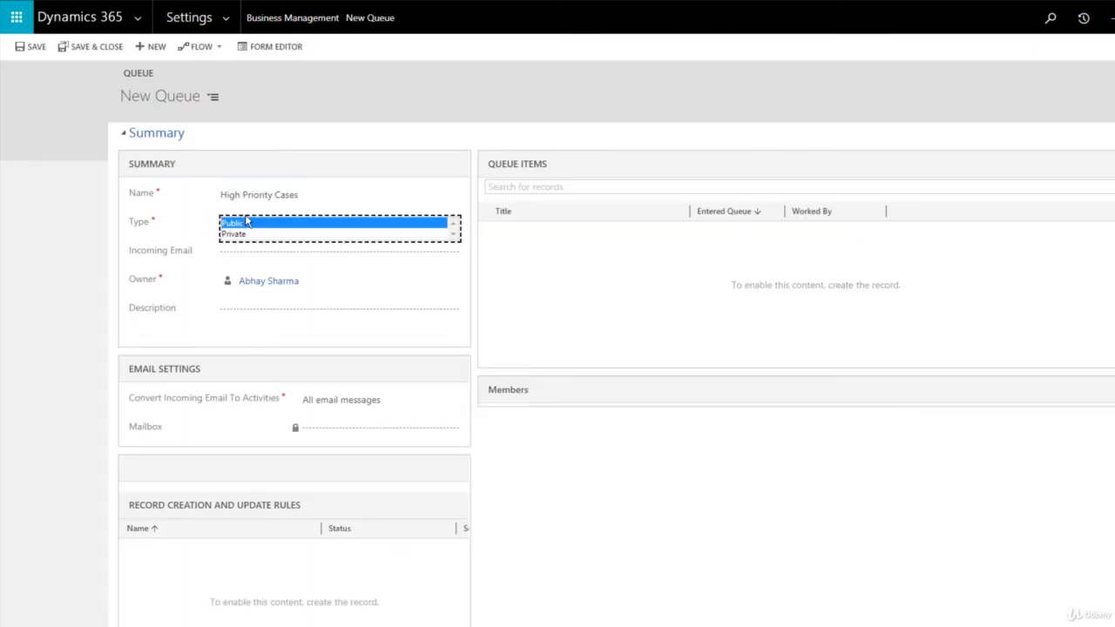
{"action": "left_click", "coordinate": [202, 224]}
{"action": "left_click", "coordinate": [223, 224]}
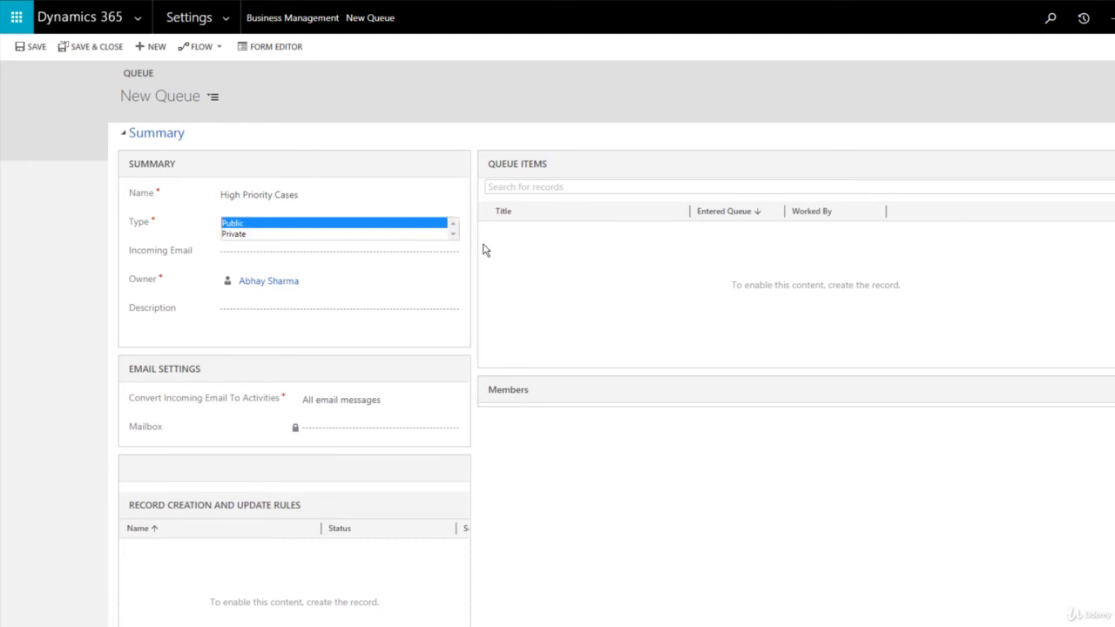
{"action": "left_click", "coordinate": [558, 255]}
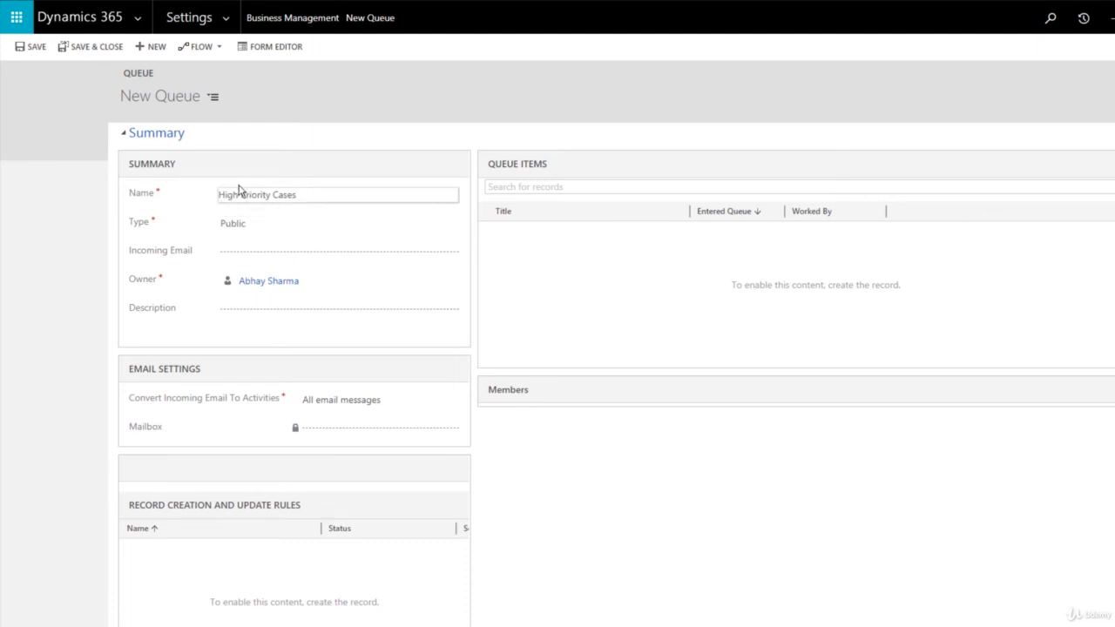
{"action": "left_click", "coordinate": [255, 229]}
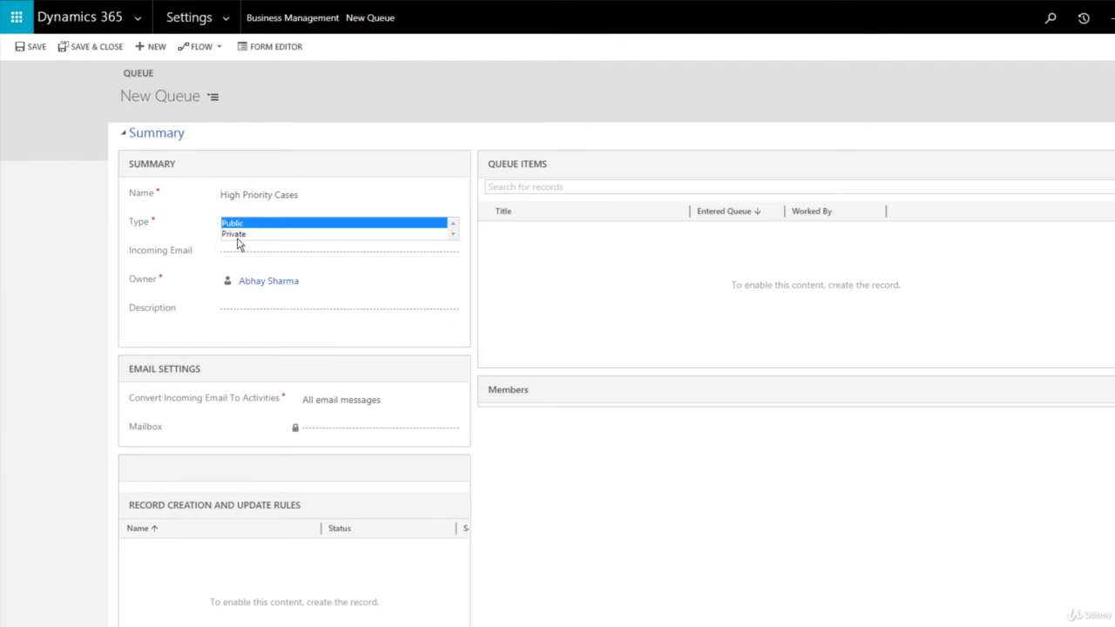
{"action": "left_click", "coordinate": [246, 224]}
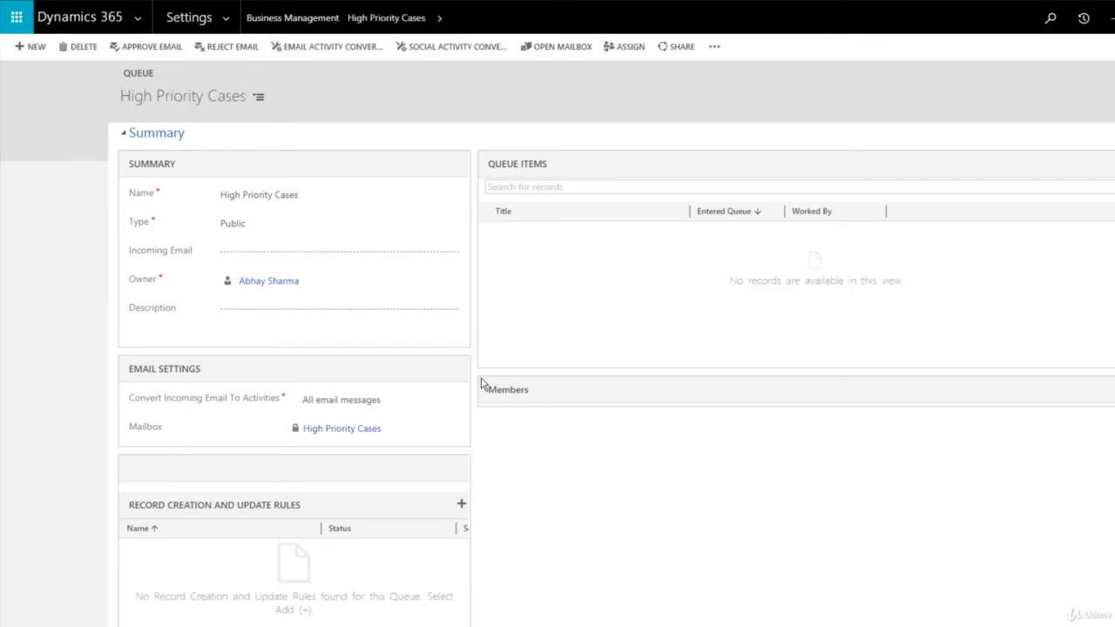
{"action": "scroll", "coordinate": [494, 391], "scroll_direction": "down", "scroll_amount": 1}
{"action": "scroll", "coordinate": [495, 393], "scroll_direction": "up", "scroll_amount": 1}
Return to the active service cases and add the "Need service feature question" case to the High Priority Cases queue.
{"action": "left_click", "coordinate": [230, 25]}
{"action": "left_click", "coordinate": [61, 70]}
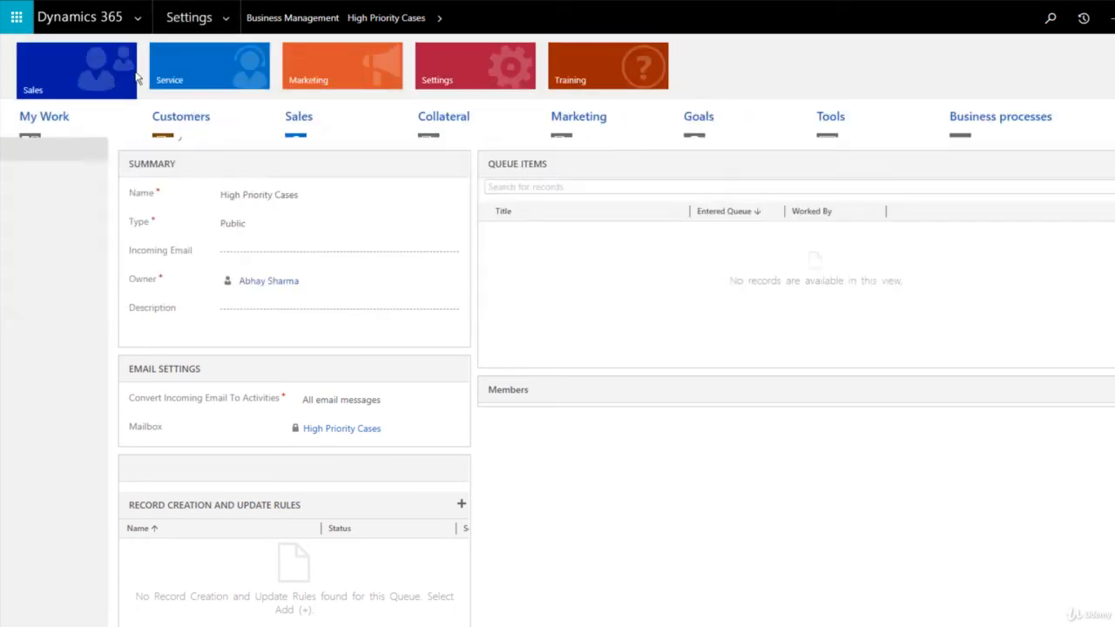
{"action": "left_click", "coordinate": [229, 75]}
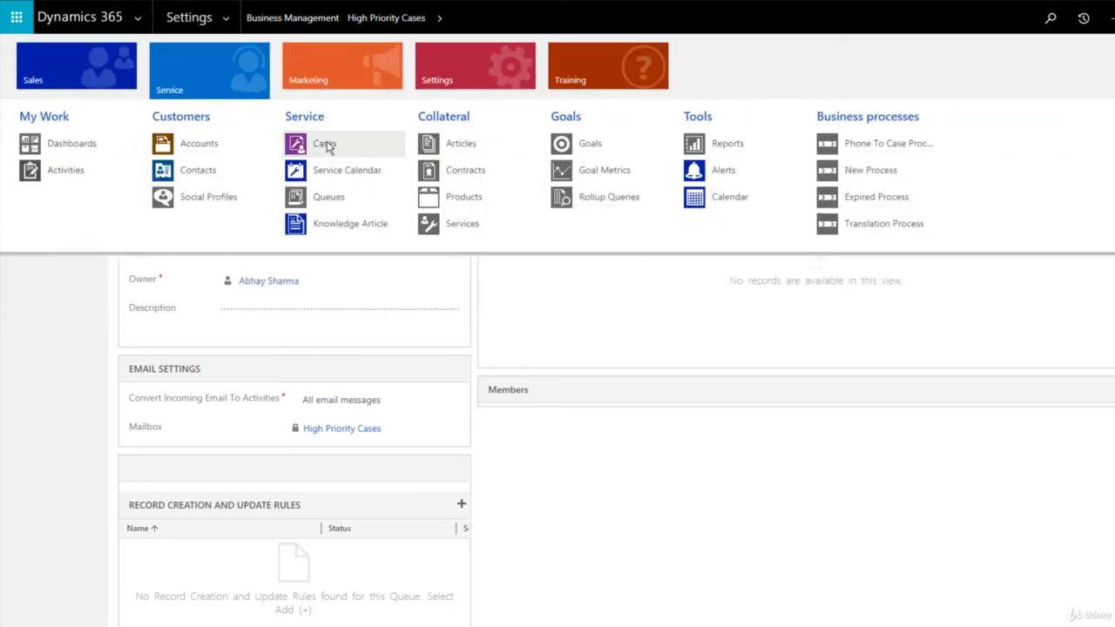
{"action": "left_click", "coordinate": [325, 145]}
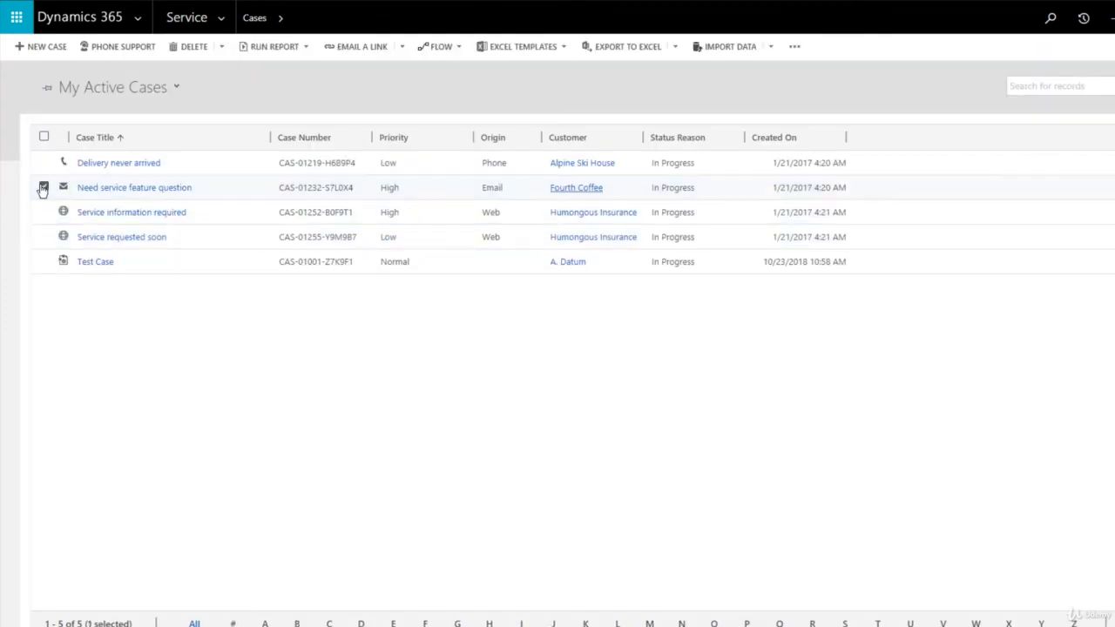
{"action": "left_click", "coordinate": [43, 186]}
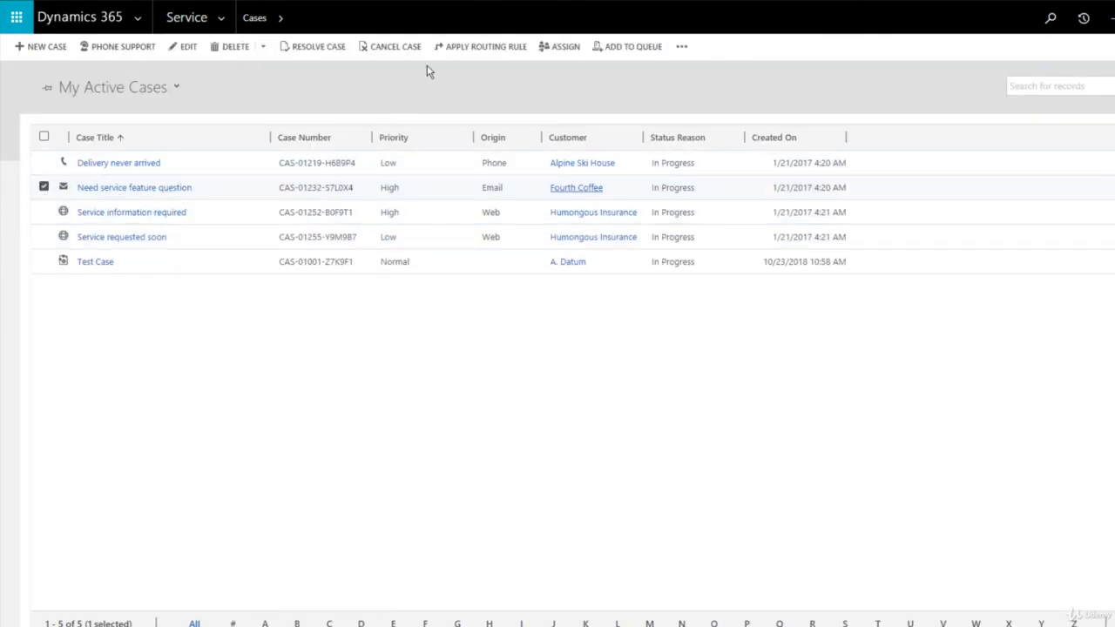
{"action": "left_click", "coordinate": [617, 47]}
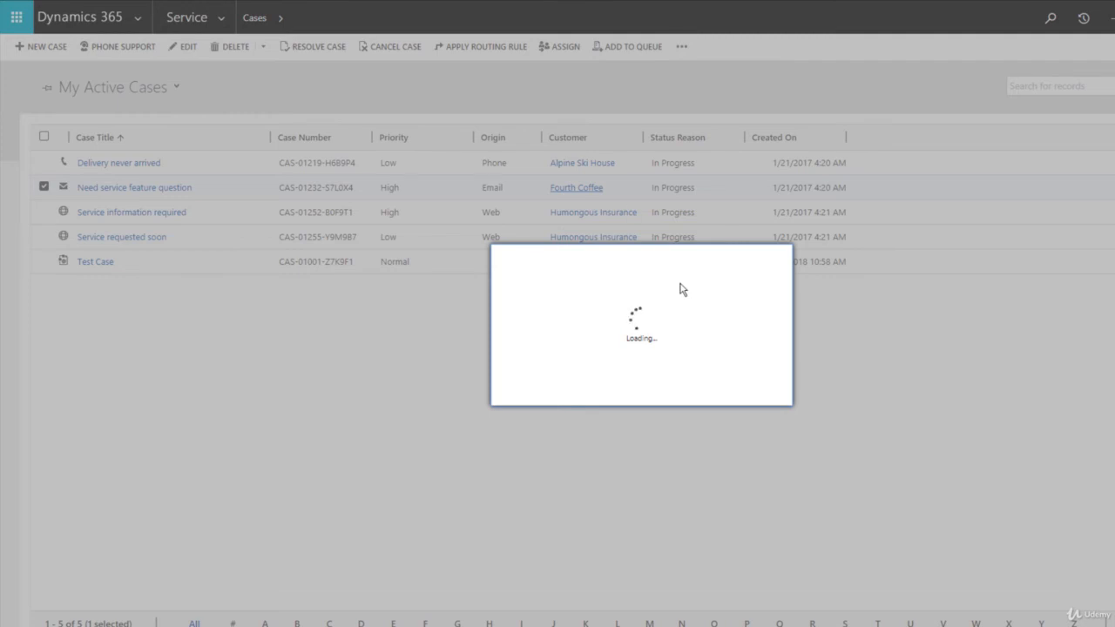
{"action": "left_click", "coordinate": [747, 326]}
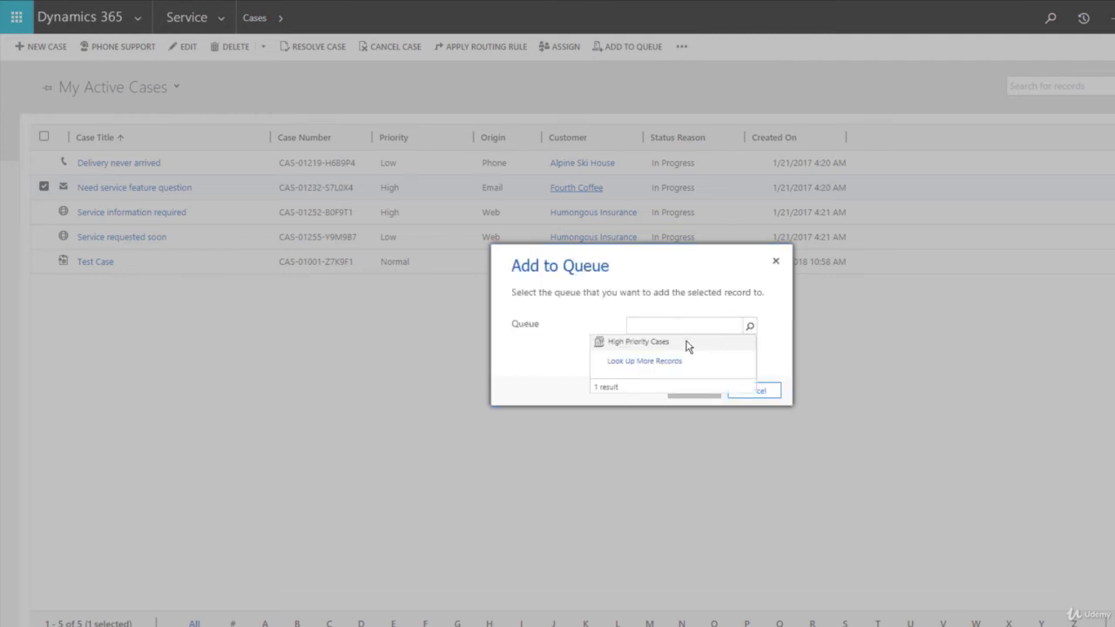
{"action": "left_click", "coordinate": [686, 342]}
{"action": "left_click", "coordinate": [694, 391]}
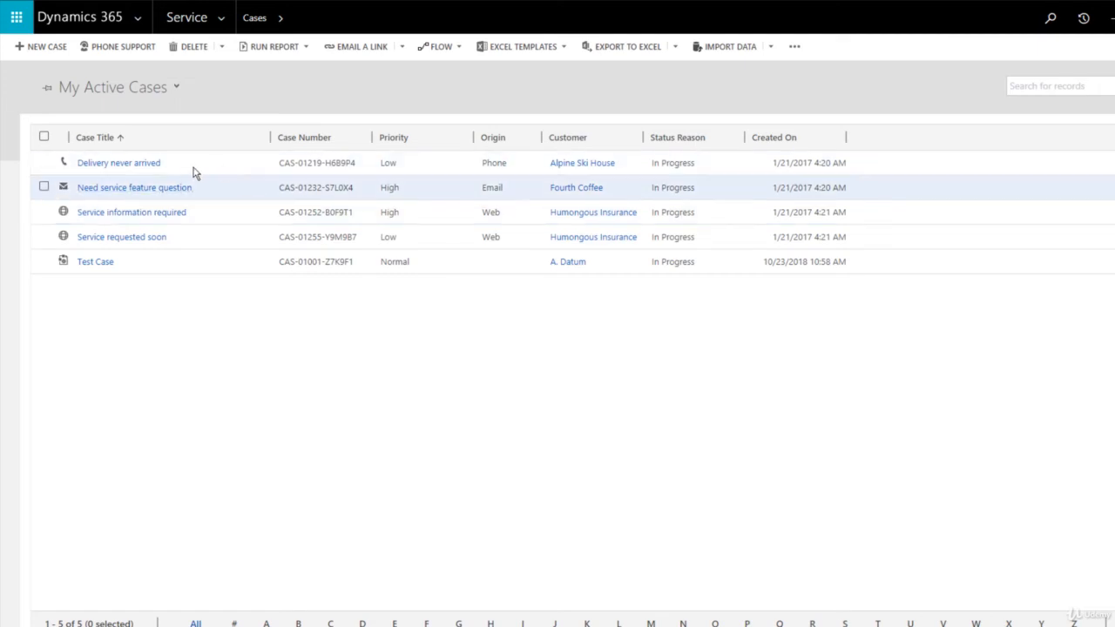
Show all items of the High Priority Cases queue in the service queues and select the "Need service feature question" item.
{"action": "left_click", "coordinate": [223, 19]}
{"action": "left_click", "coordinate": [346, 197]}
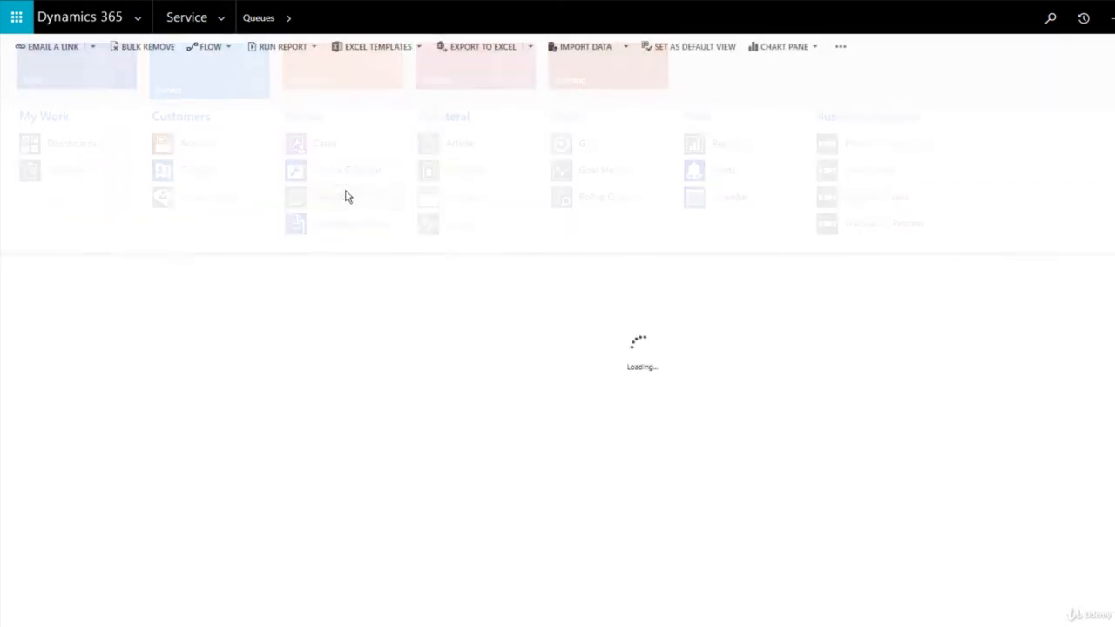
{"action": "left_click", "coordinate": [137, 86]}
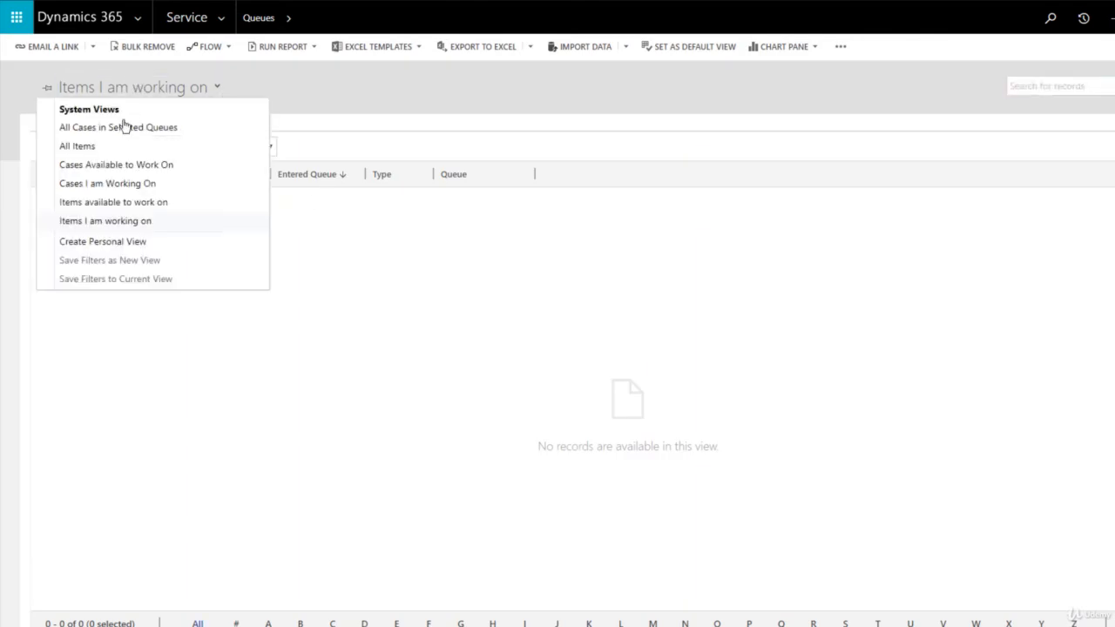
{"action": "left_click", "coordinate": [112, 148]}
{"action": "left_click", "coordinate": [236, 148]}
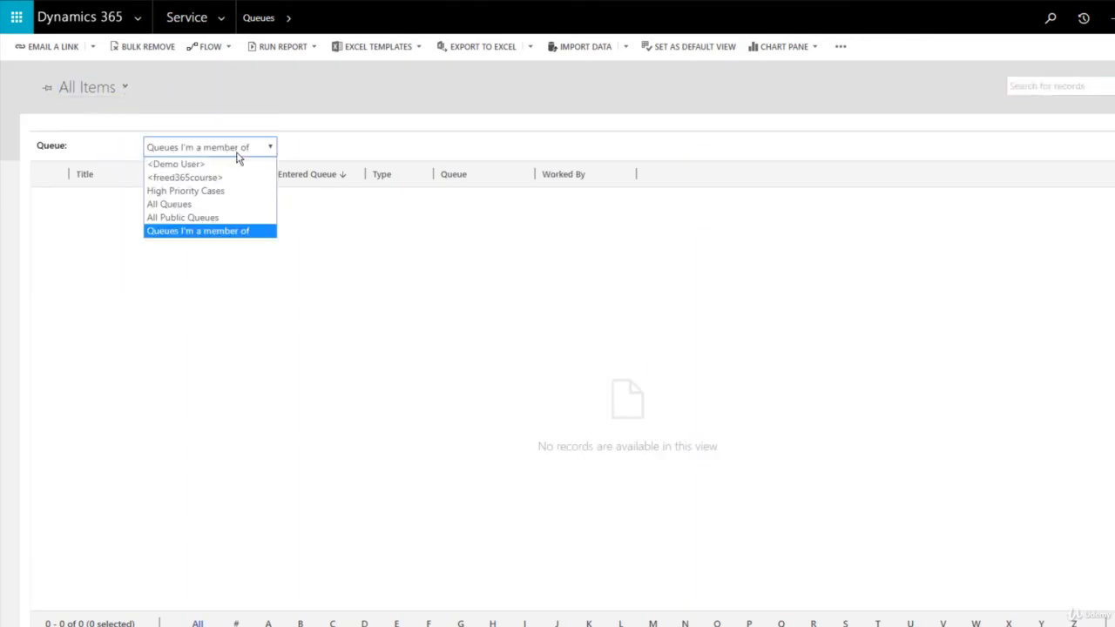
{"action": "left_click", "coordinate": [206, 192]}
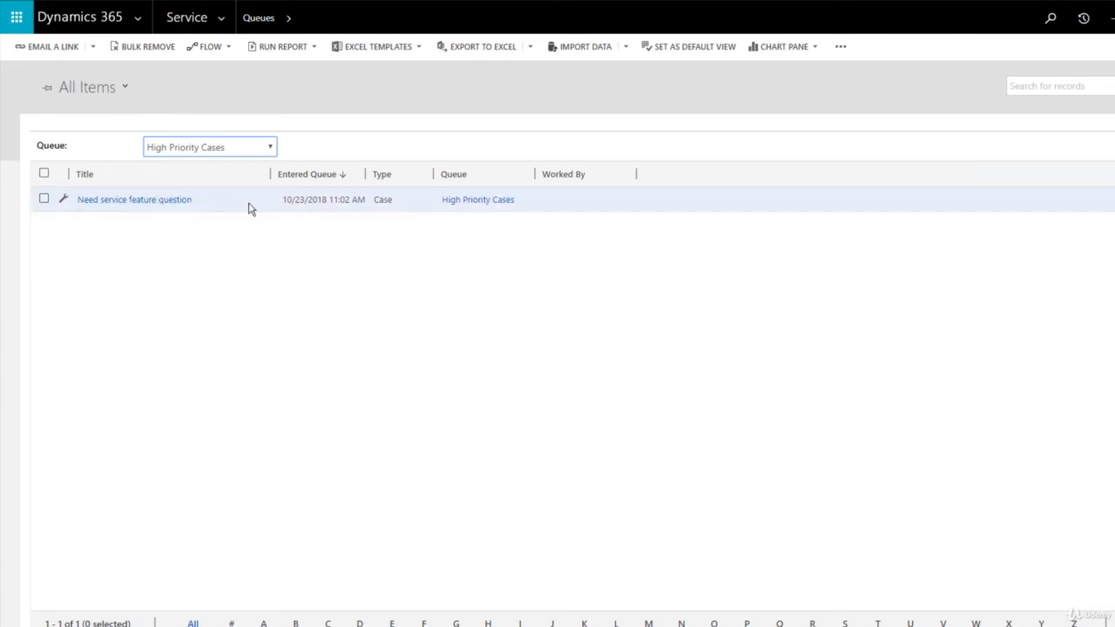
{"action": "left_click", "coordinate": [241, 205]}
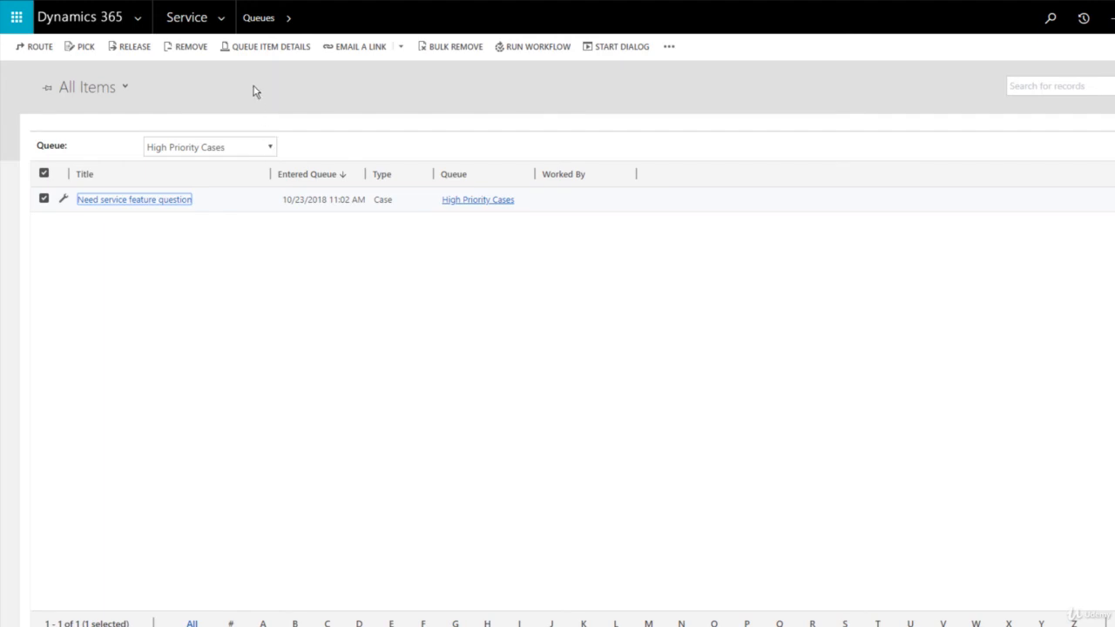
Open the service knowledge articles, always allowing pop-ups from the site.
{"action": "left_click", "coordinate": [221, 18]}
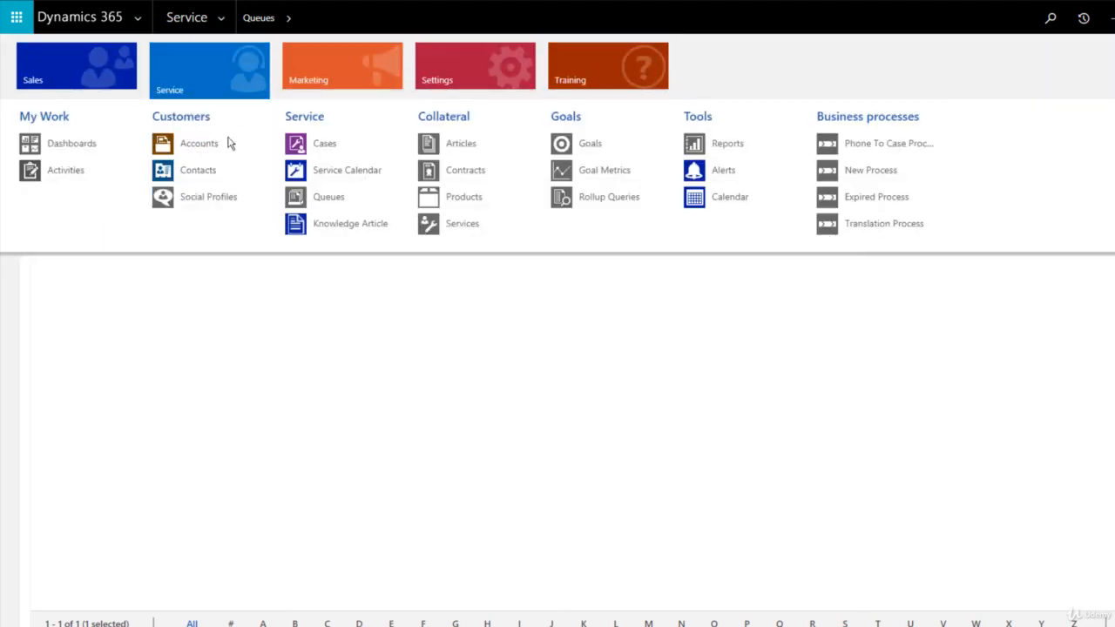
{"action": "left_click", "coordinate": [343, 225]}
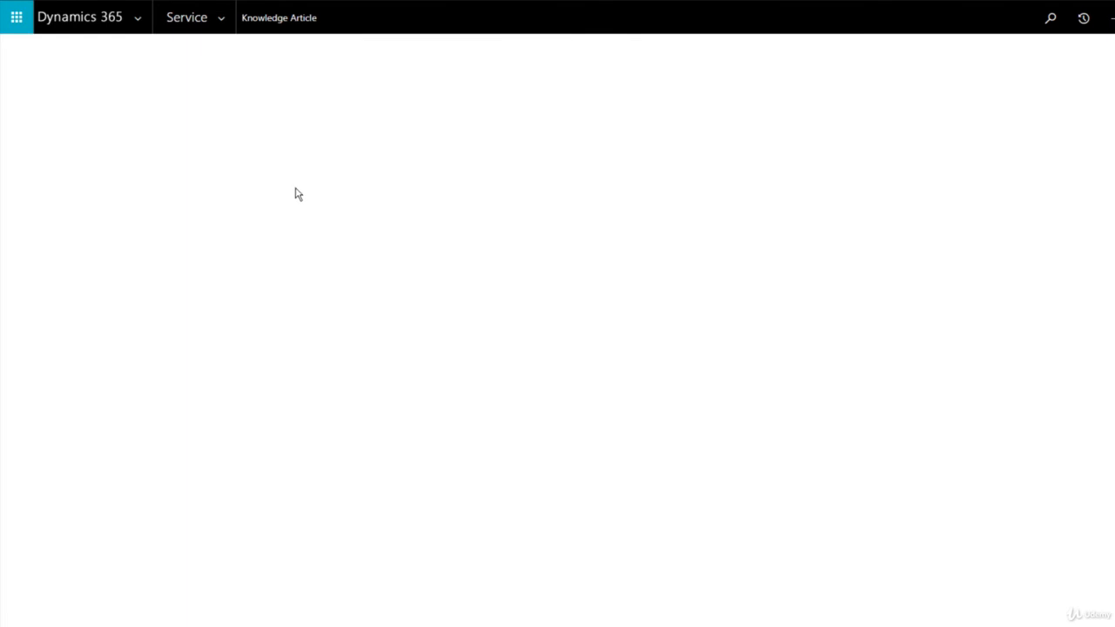
{"action": "left_click", "coordinate": [1078, 65]}
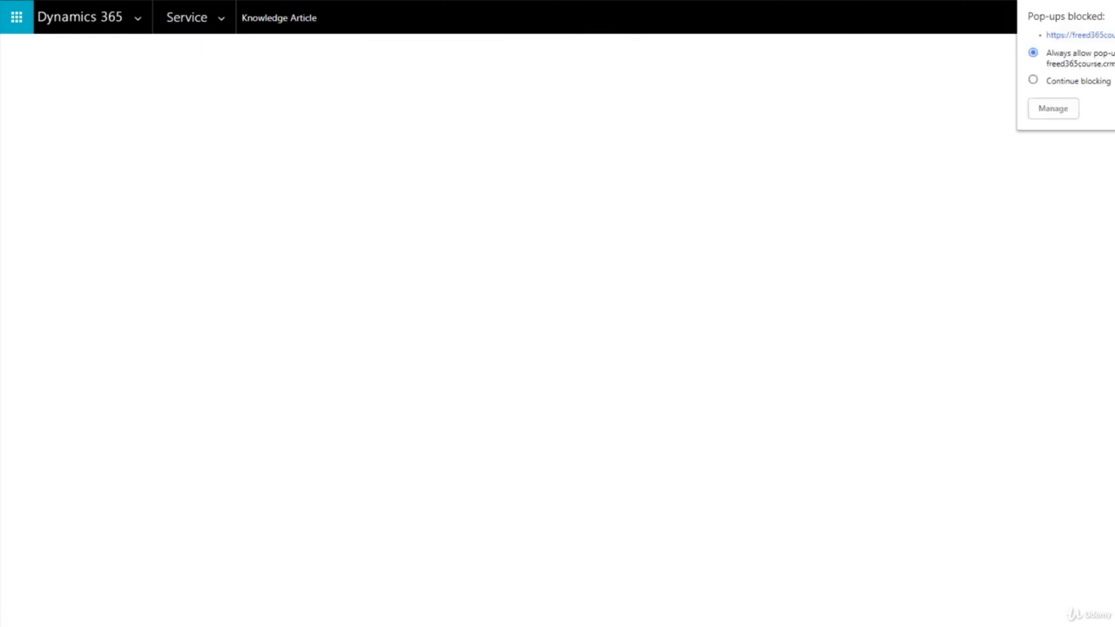
{"action": "left_click", "coordinate": [221, 17]}
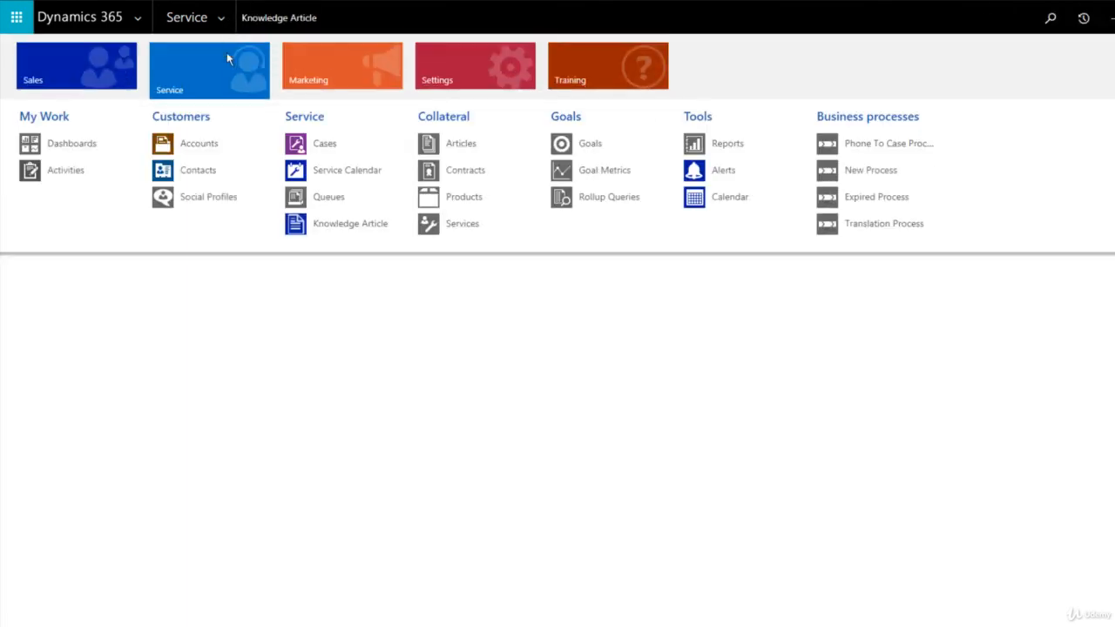
{"action": "left_click", "coordinate": [324, 226]}
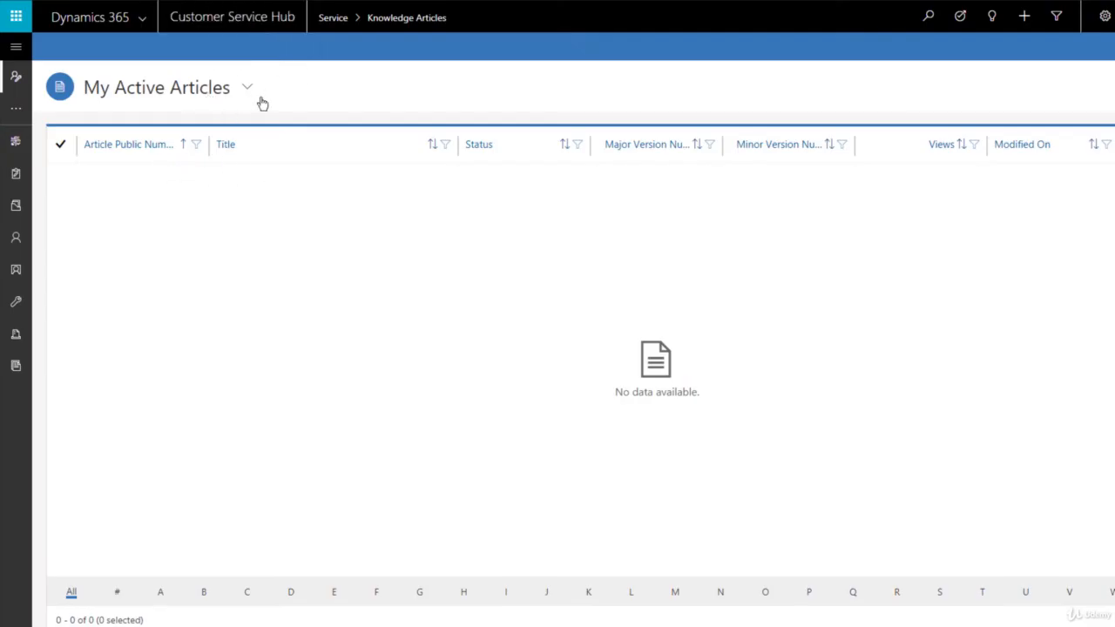
Switch the knowledge articles to the All Articles view and open the article "How to support 3D Printers?".
{"action": "left_click", "coordinate": [241, 92]}
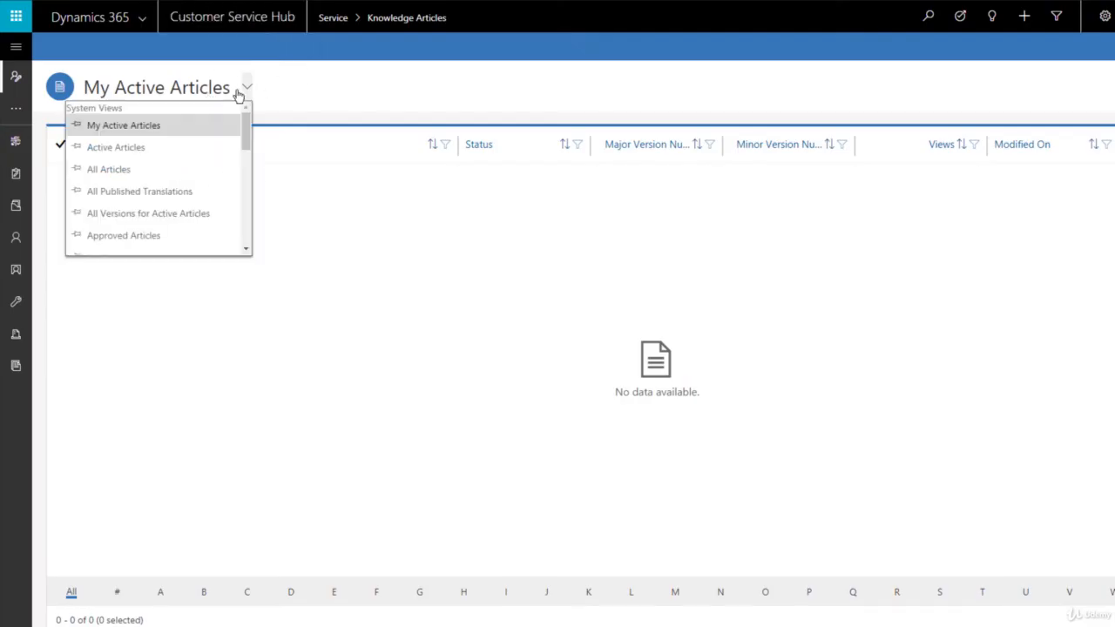
{"action": "left_click", "coordinate": [138, 171]}
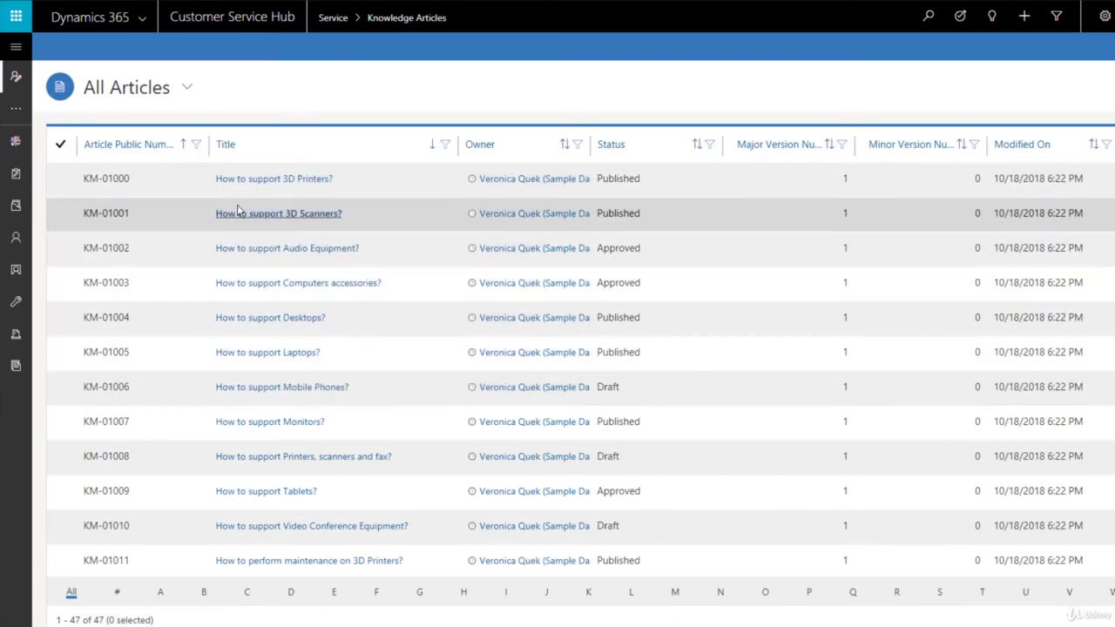
{"action": "left_click", "coordinate": [169, 183]}
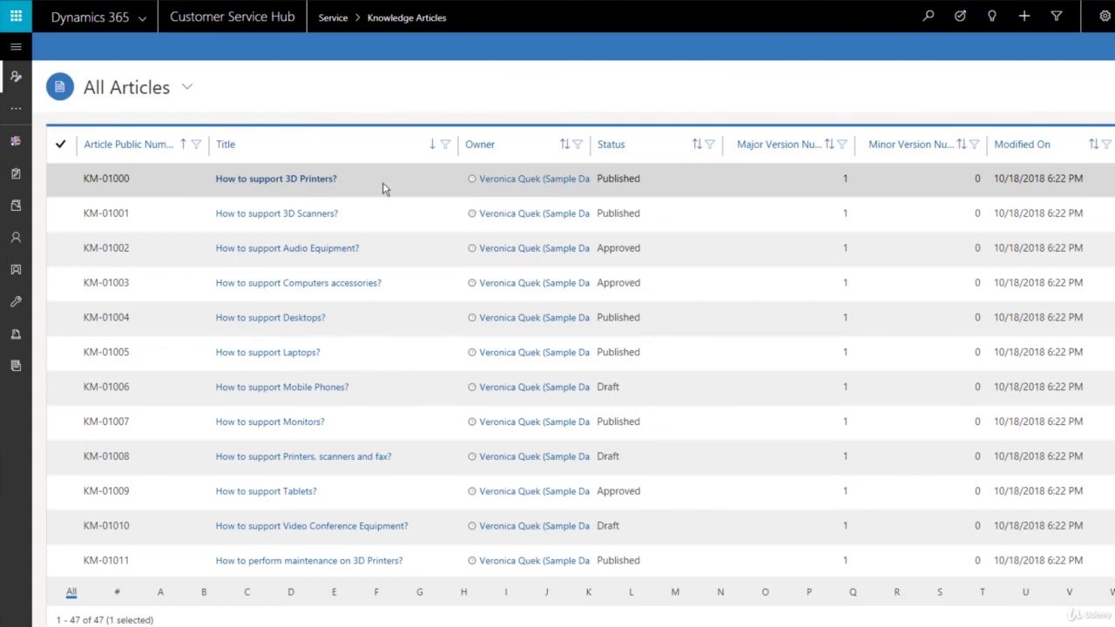
{"action": "left_click", "coordinate": [316, 181]}
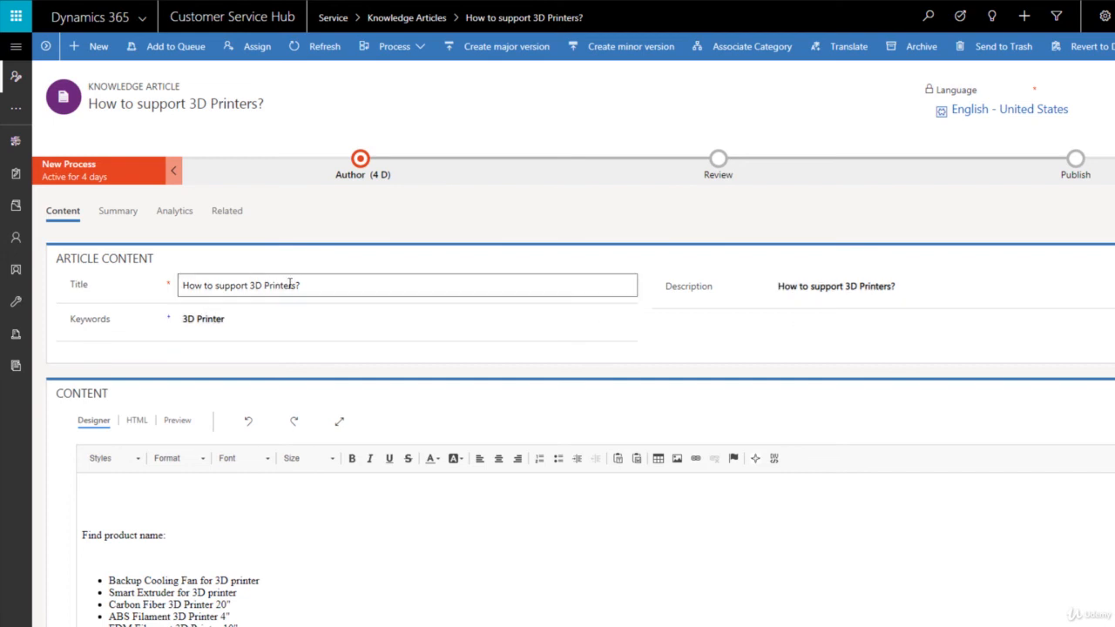
Review the article's summary, analytics and related information, and return to its content.
{"action": "left_click", "coordinate": [117, 215]}
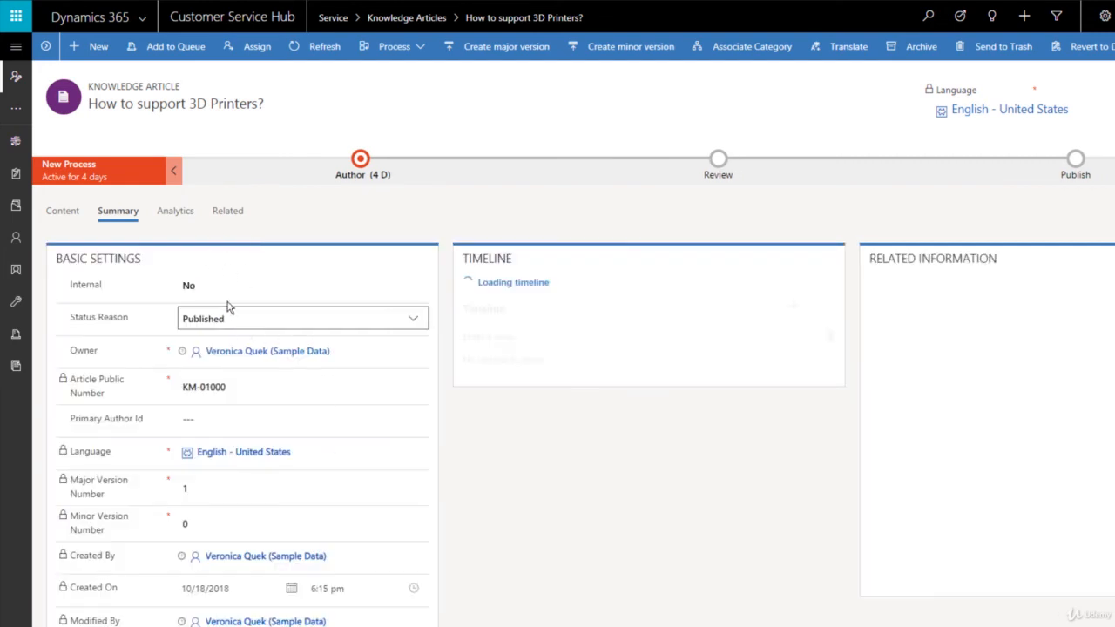
{"action": "left_click", "coordinate": [175, 216]}
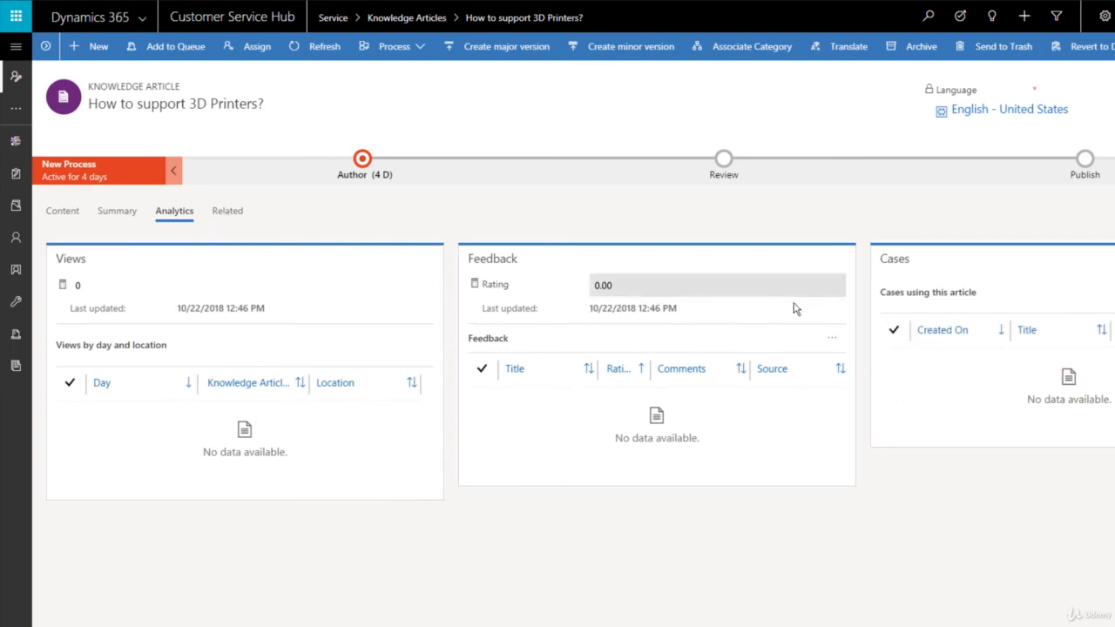
{"action": "left_click", "coordinate": [228, 211]}
{"action": "left_click", "coordinate": [64, 210]}
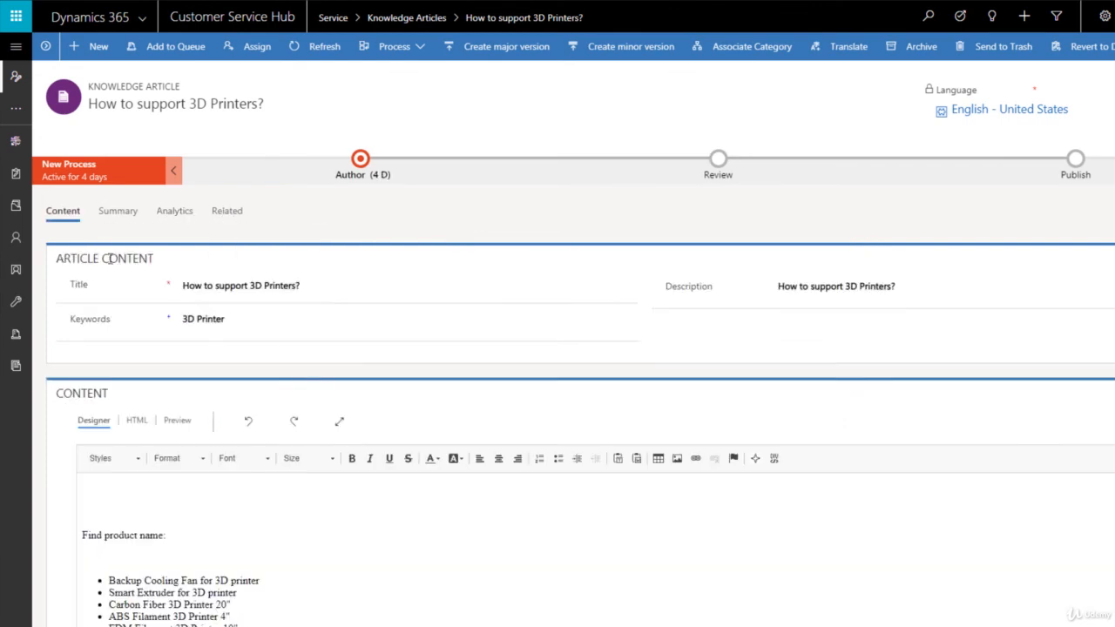
Review the body text of the article "How to support 3D Printers?" in the content designer.
{"action": "scroll", "coordinate": [262, 421], "scroll_direction": "down", "scroll_amount": 2}
{"action": "scroll", "coordinate": [262, 421], "scroll_direction": "down", "scroll_amount": 1}
{"action": "left_click", "coordinate": [147, 296]}
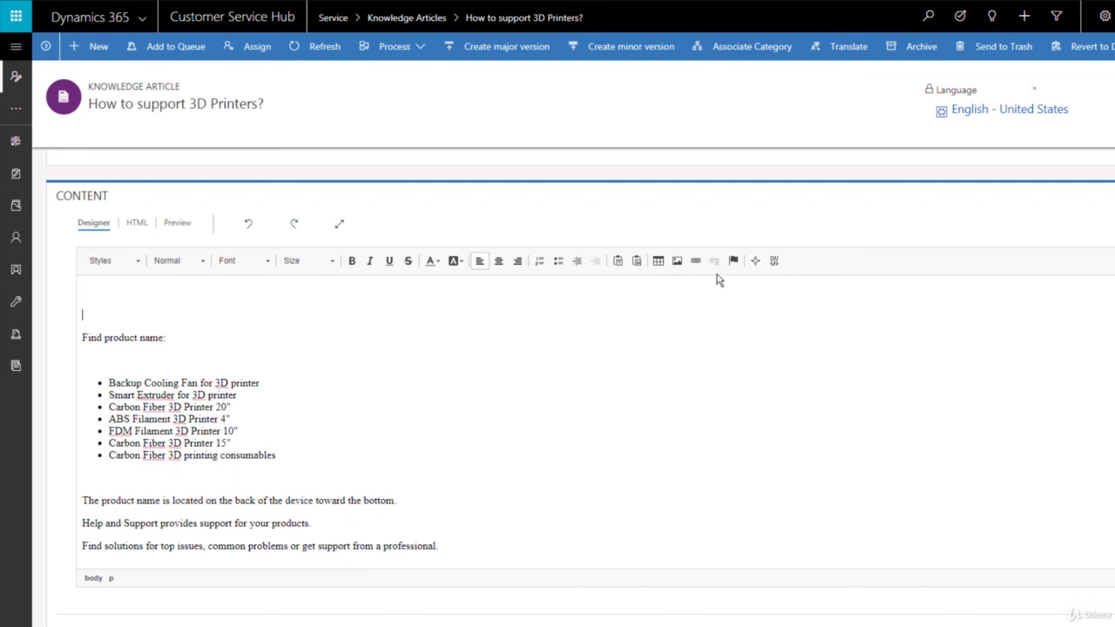
{"action": "scroll", "coordinate": [331, 366], "scroll_direction": "up", "scroll_amount": 3}
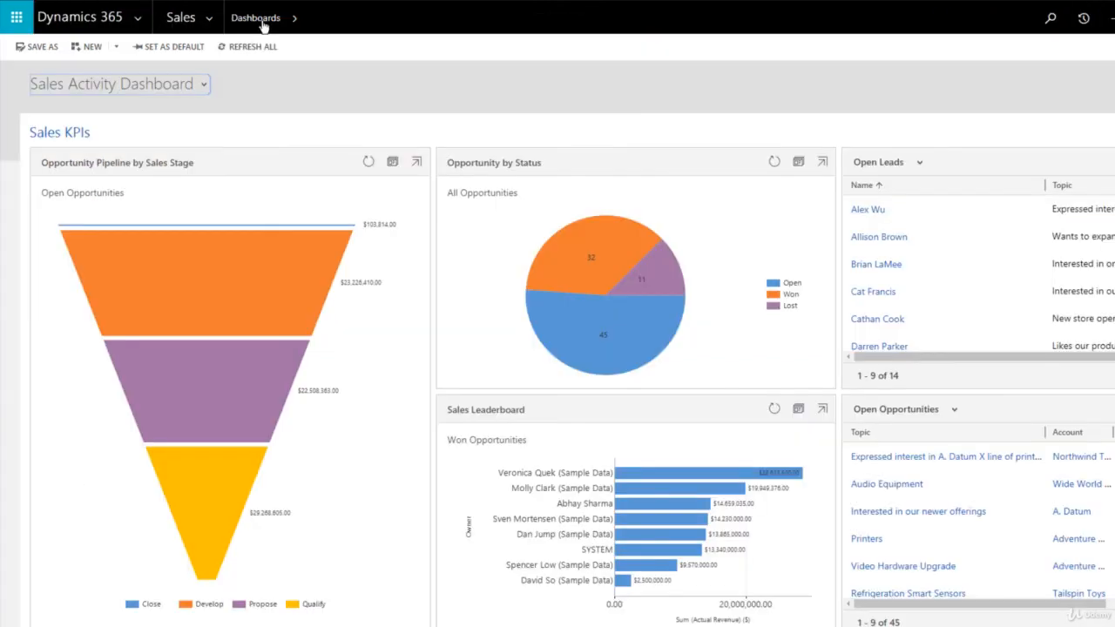
Open Service Management in the settings area and show the list of all entitlements.
{"action": "left_click", "coordinate": [209, 18]}
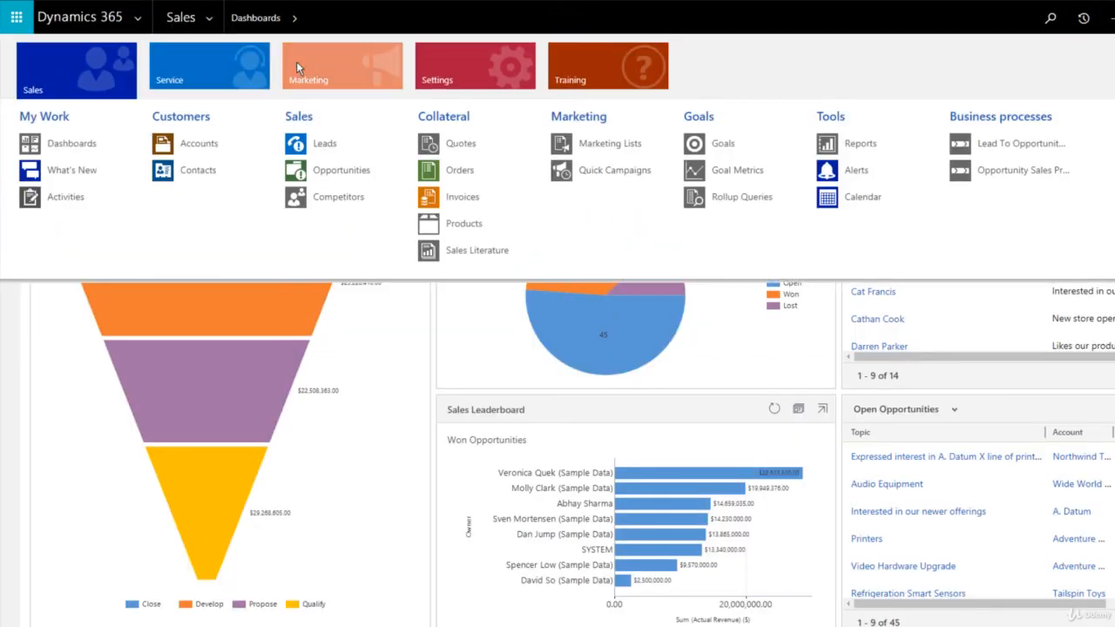
{"action": "left_click", "coordinate": [236, 55]}
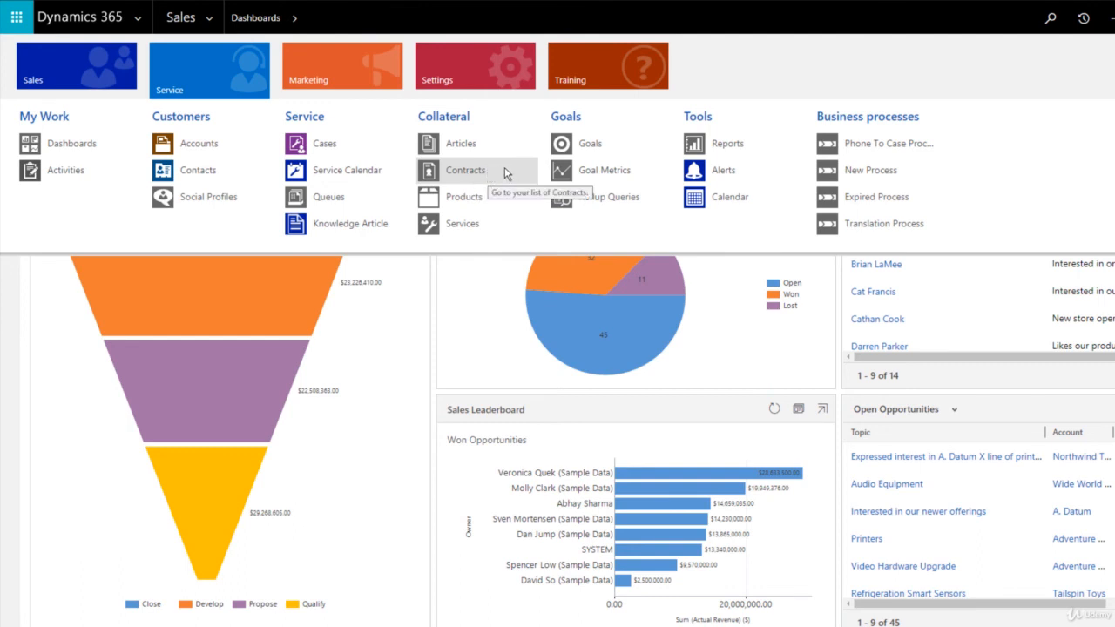
{"action": "left_click", "coordinate": [487, 69]}
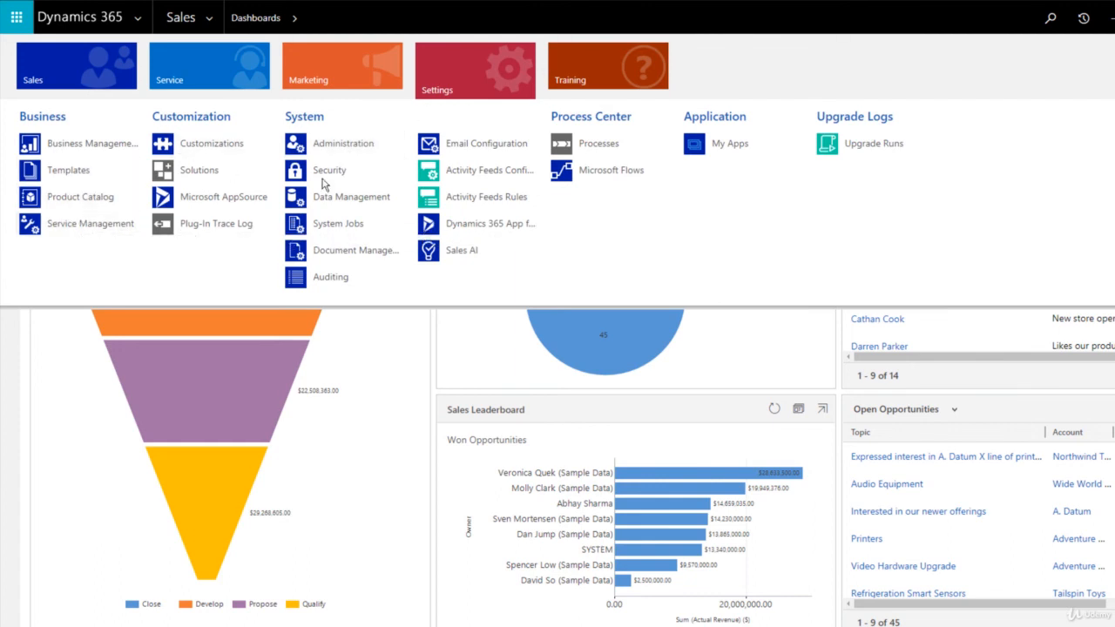
{"action": "left_click", "coordinate": [91, 224]}
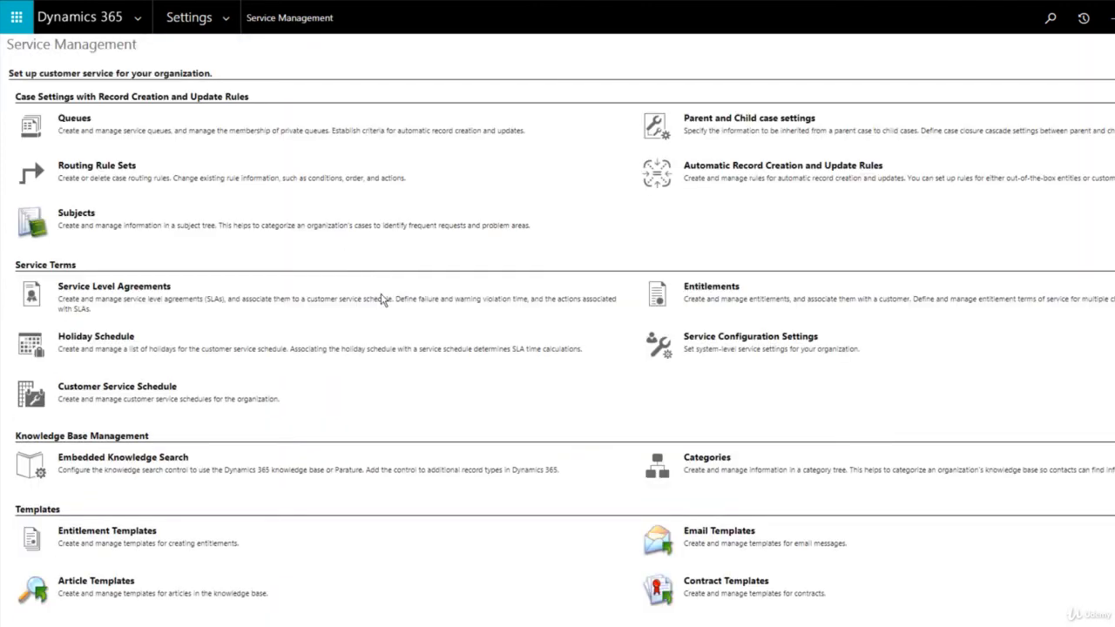
{"action": "left_click", "coordinate": [702, 291]}
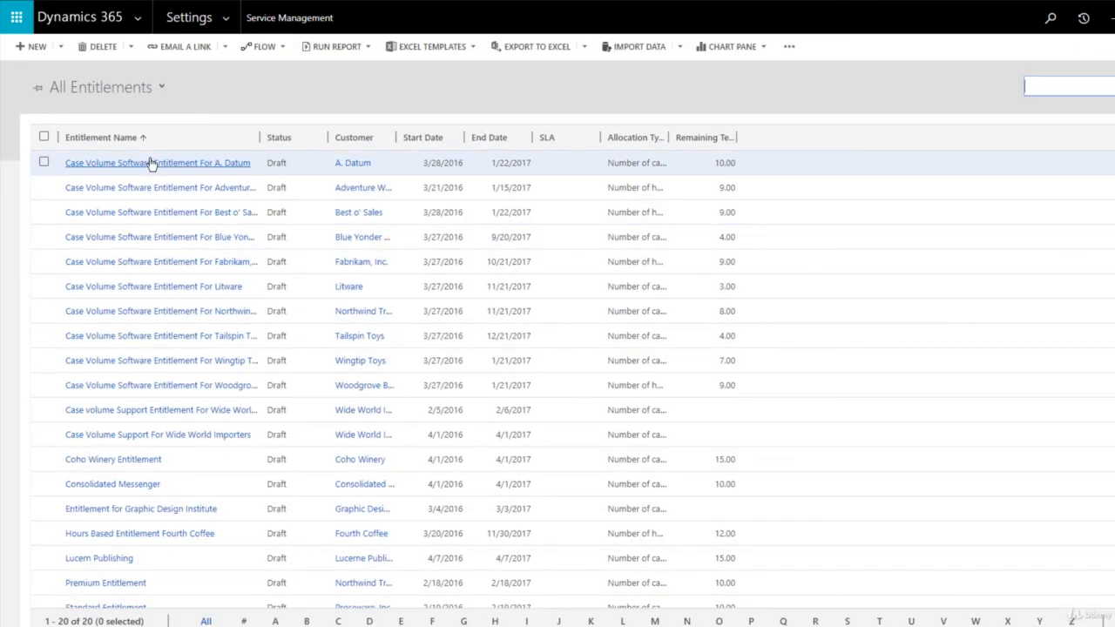
Open the "Case Volume Software Entitlement For A. Datum" entitlement and examine its available allocation types without changing them.
{"action": "left_click", "coordinate": [152, 165]}
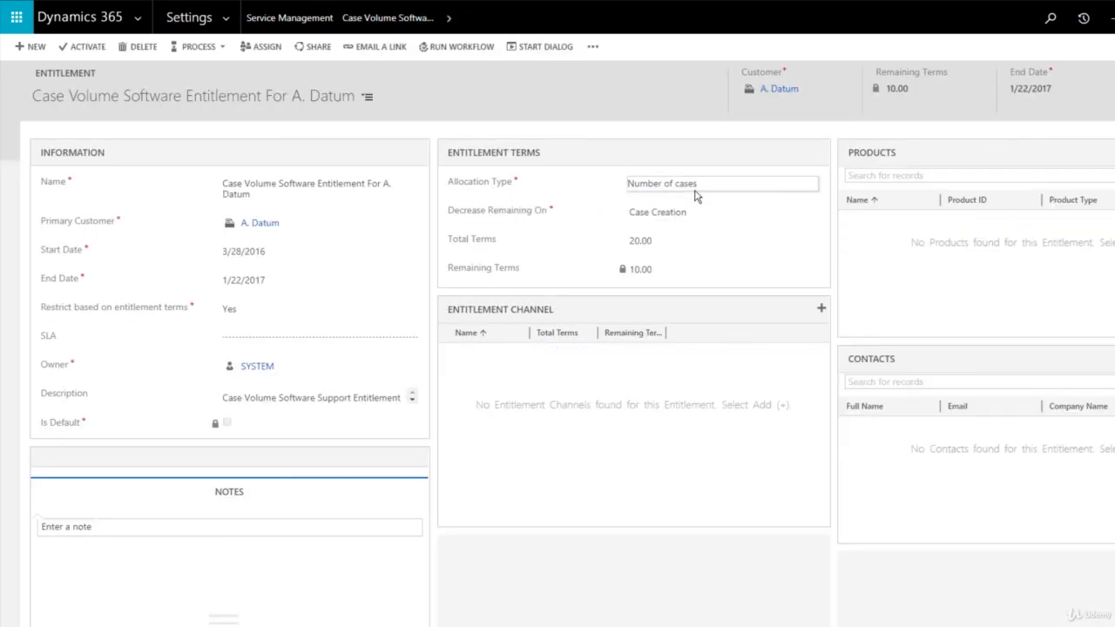
{"action": "left_click", "coordinate": [660, 186]}
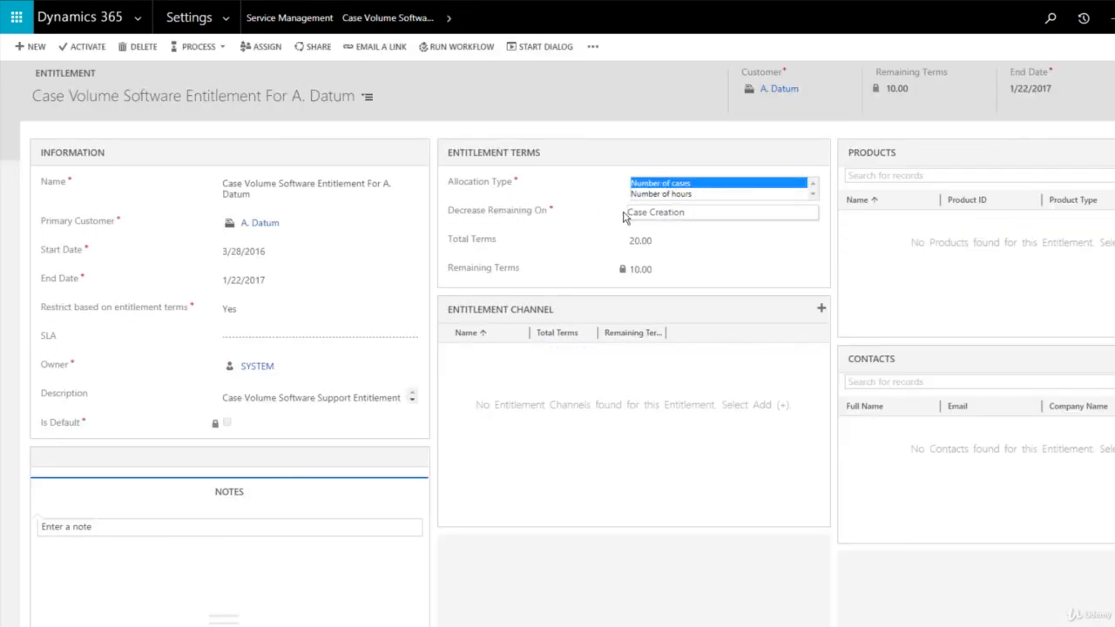
{"action": "left_click", "coordinate": [711, 290]}
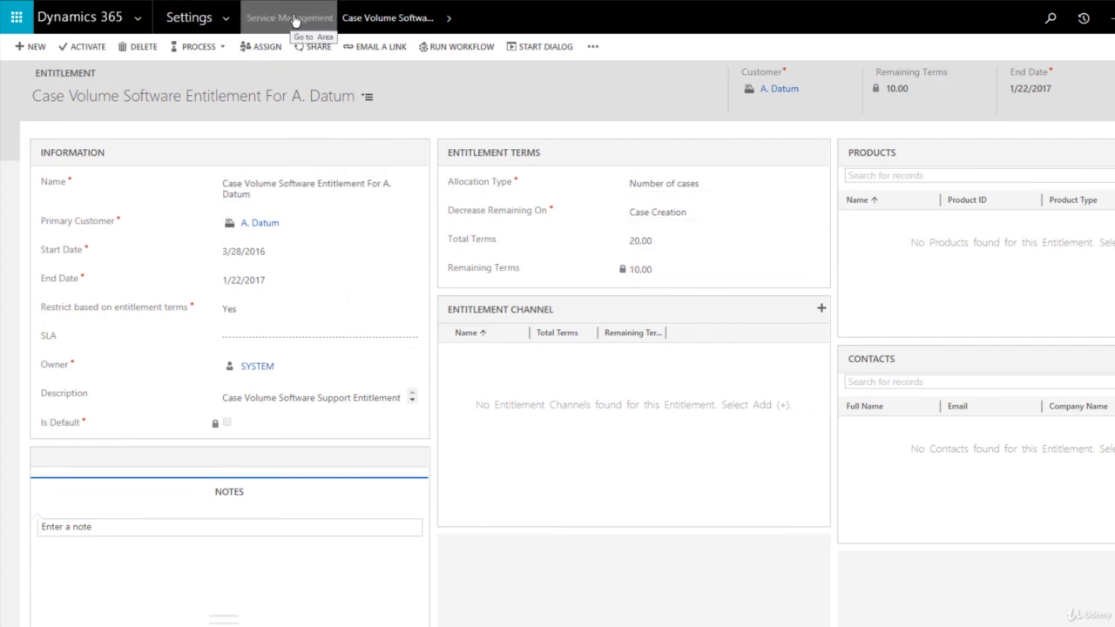
Open the list of active services in the Service area.
{"action": "left_click", "coordinate": [225, 18]}
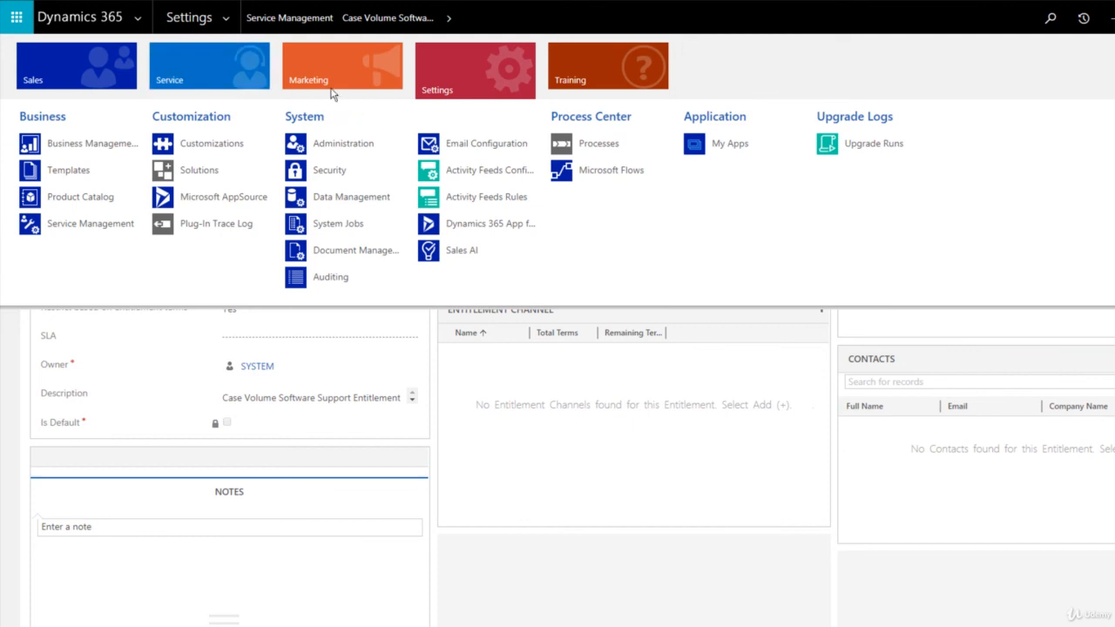
{"action": "left_click", "coordinate": [222, 71]}
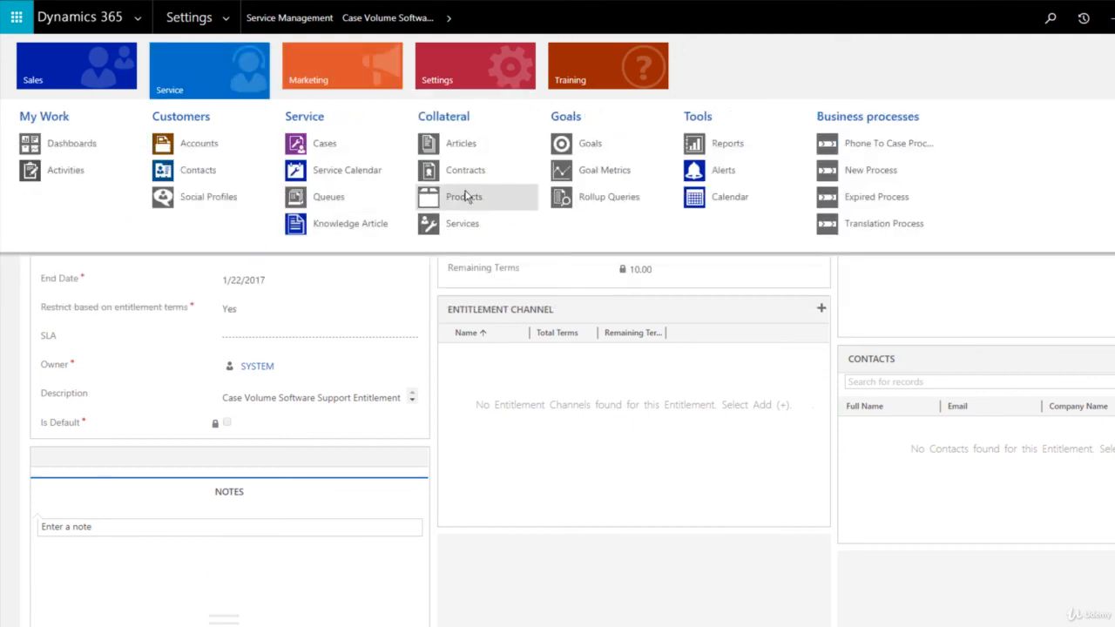
{"action": "left_click", "coordinate": [471, 224]}
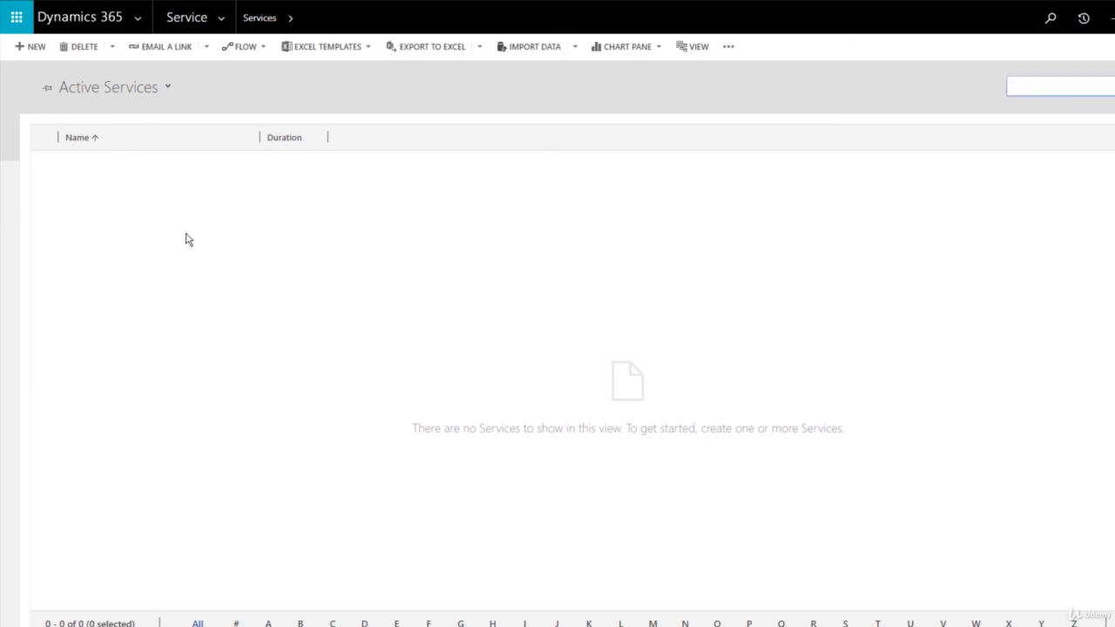
Open the goals of the Service area and examine the targets and actuals of the "Q1 Goal" record.
{"action": "left_click", "coordinate": [223, 21]}
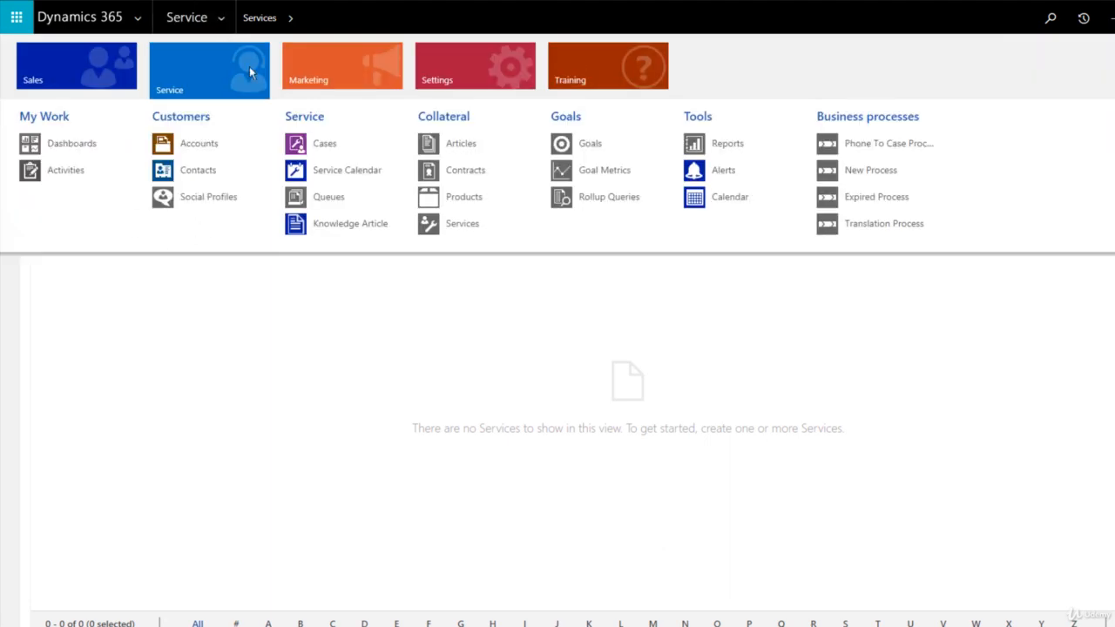
{"action": "left_click", "coordinate": [601, 146]}
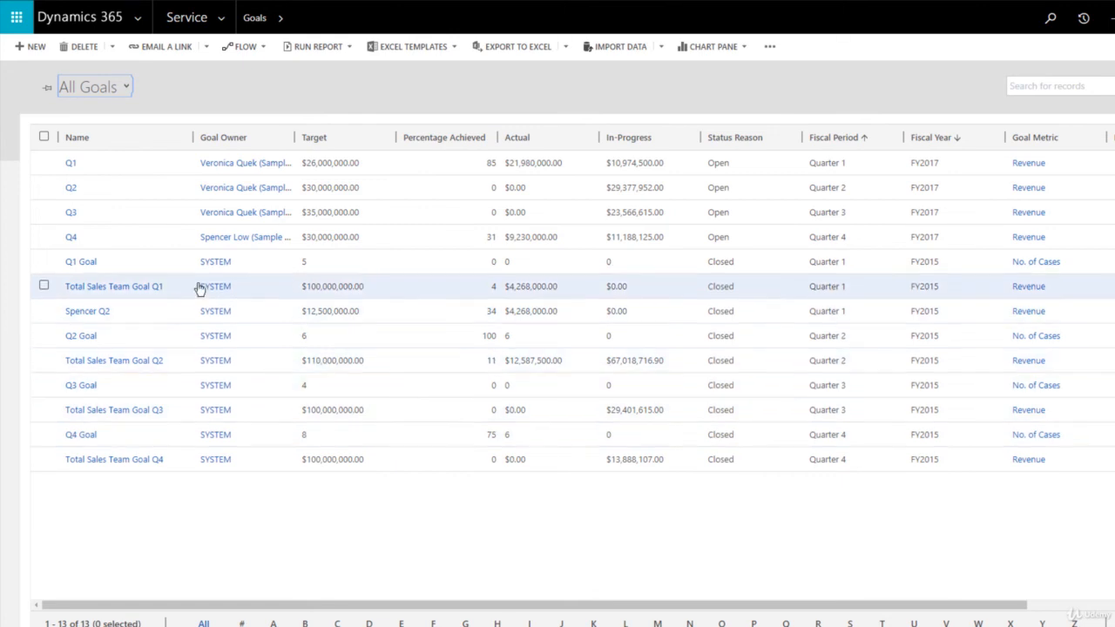
{"action": "left_click", "coordinate": [80, 261]}
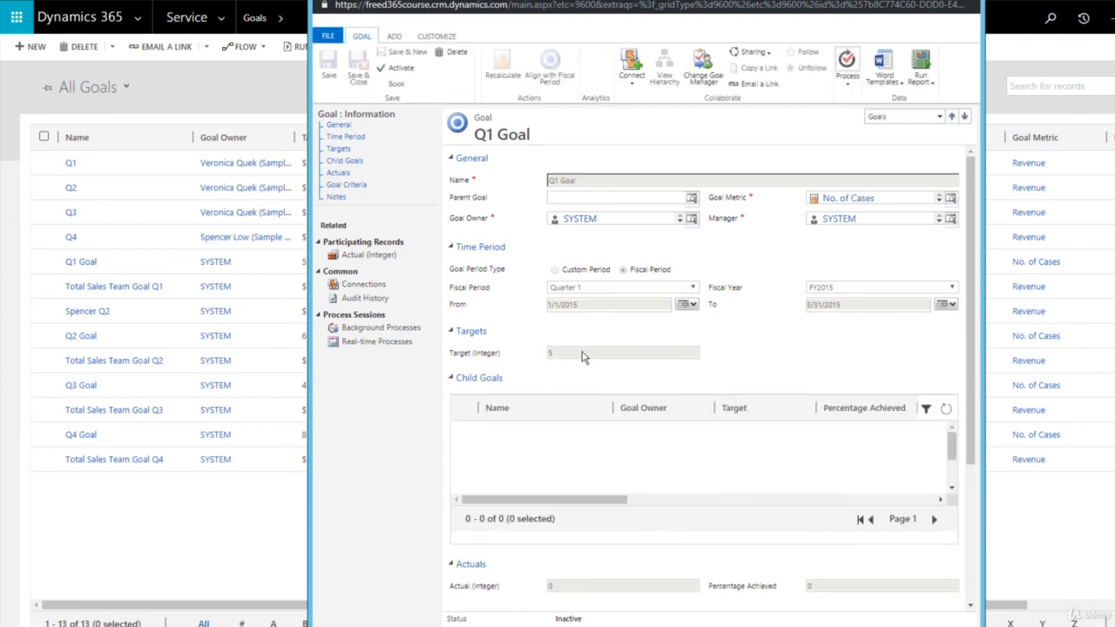
{"action": "scroll", "coordinate": [606, 350], "scroll_direction": "down", "scroll_amount": 1}
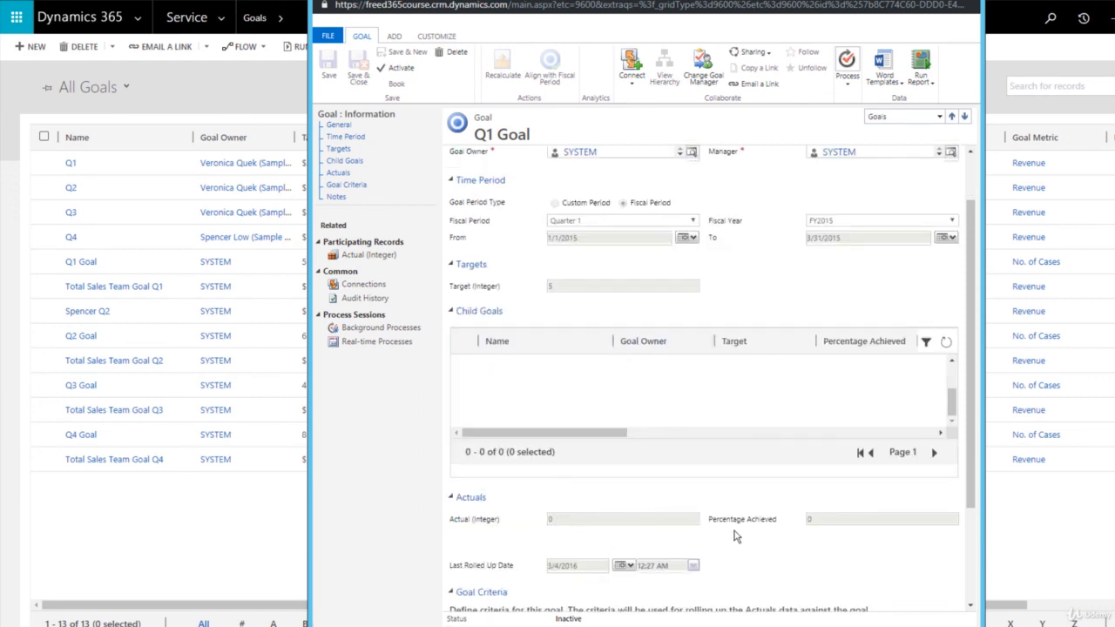
{"action": "scroll", "coordinate": [584, 492], "scroll_direction": "up", "scroll_amount": 1}
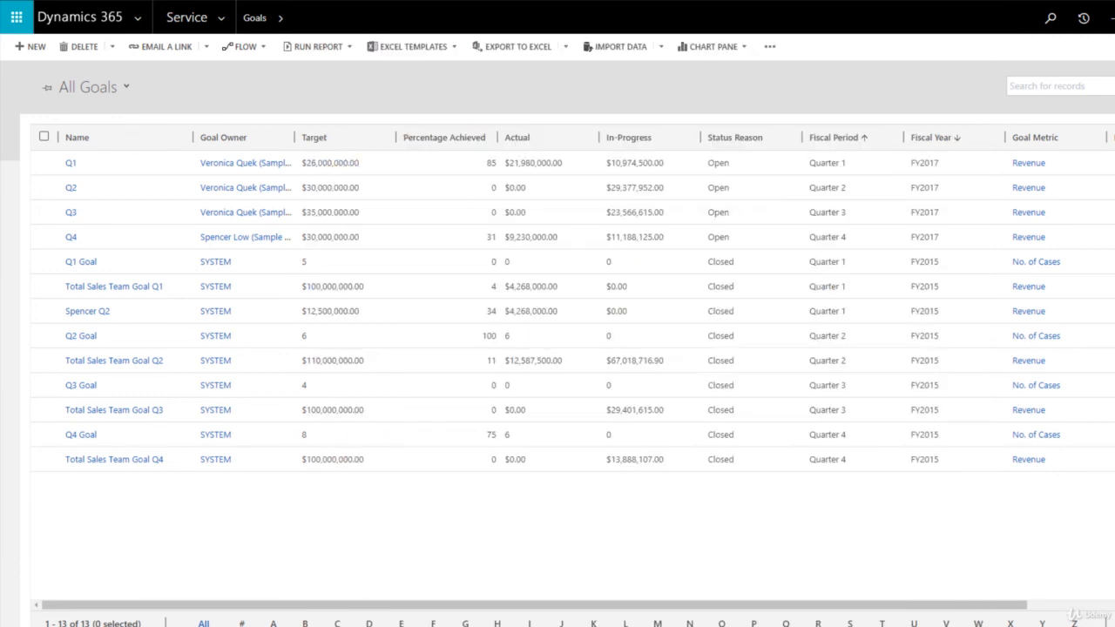
{"action": "left_click", "coordinate": [221, 18]}
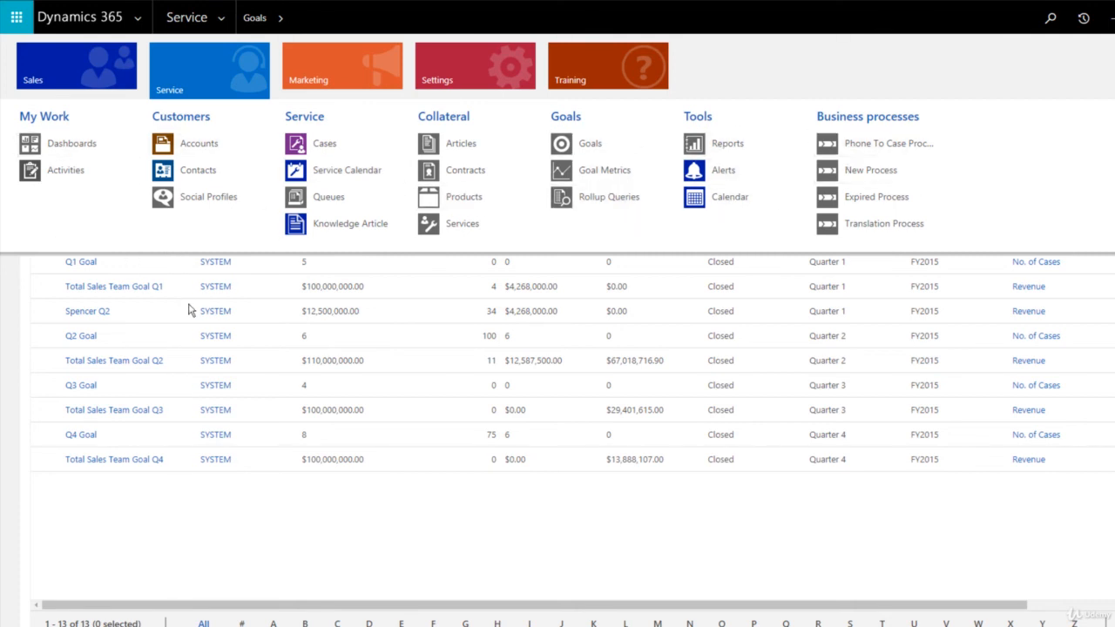
{"action": "left_click", "coordinate": [289, 525]}
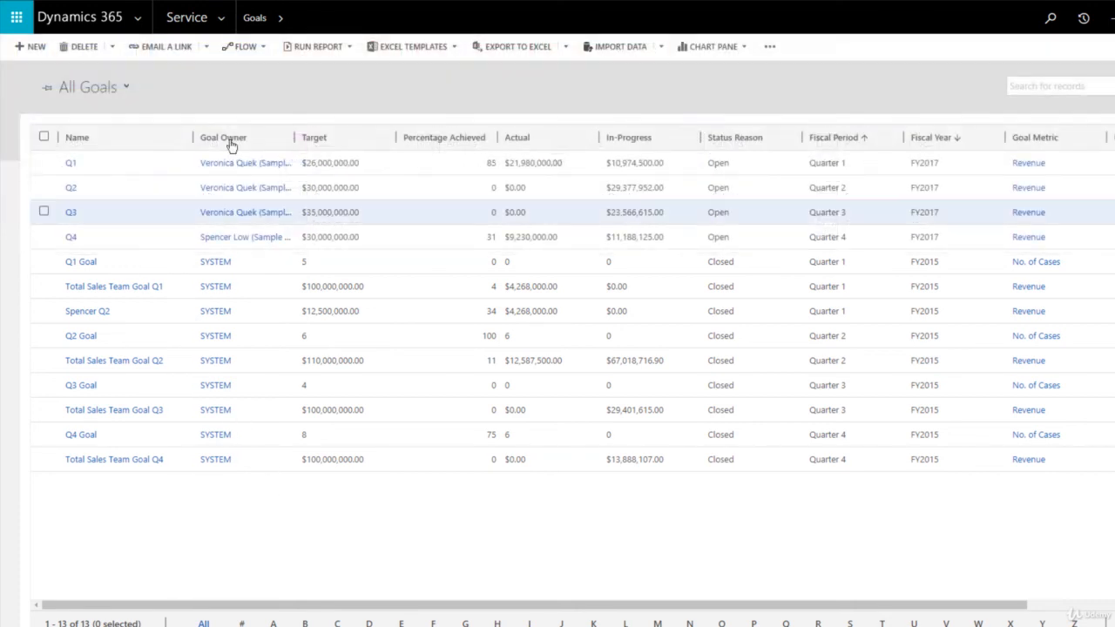